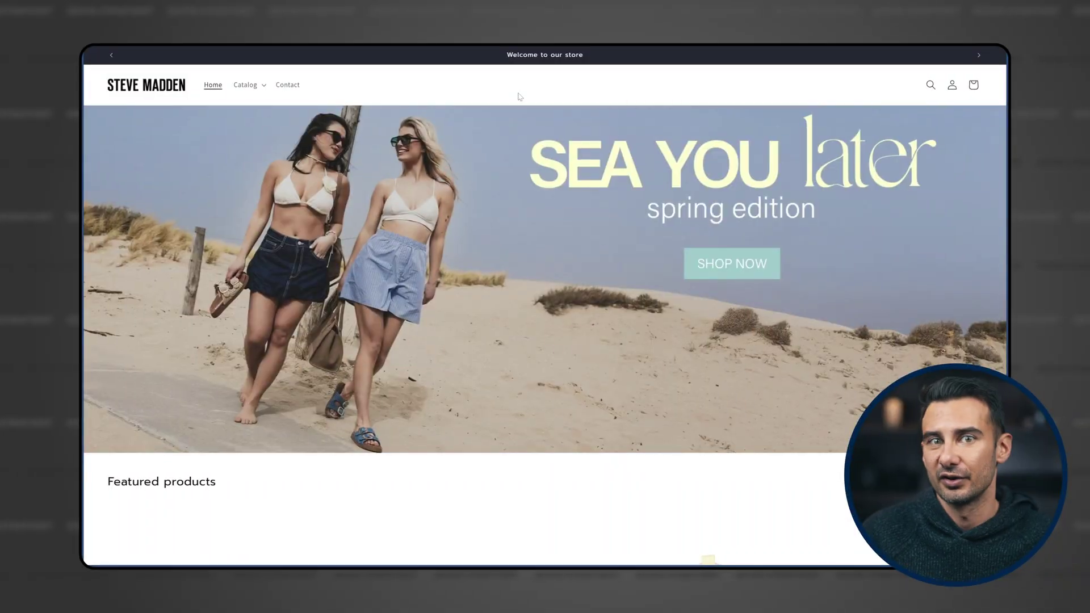
- Scroll through the finished home page and switch the editor preview to desktop width
scroll(519, 97, "down", 15)
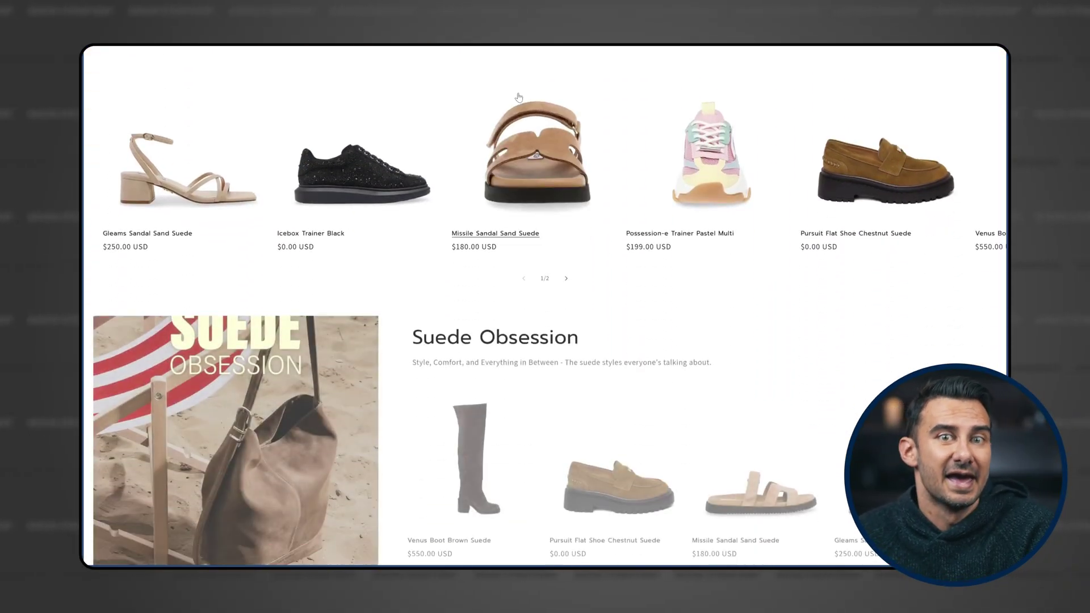
scroll(519, 98, "down", 3)
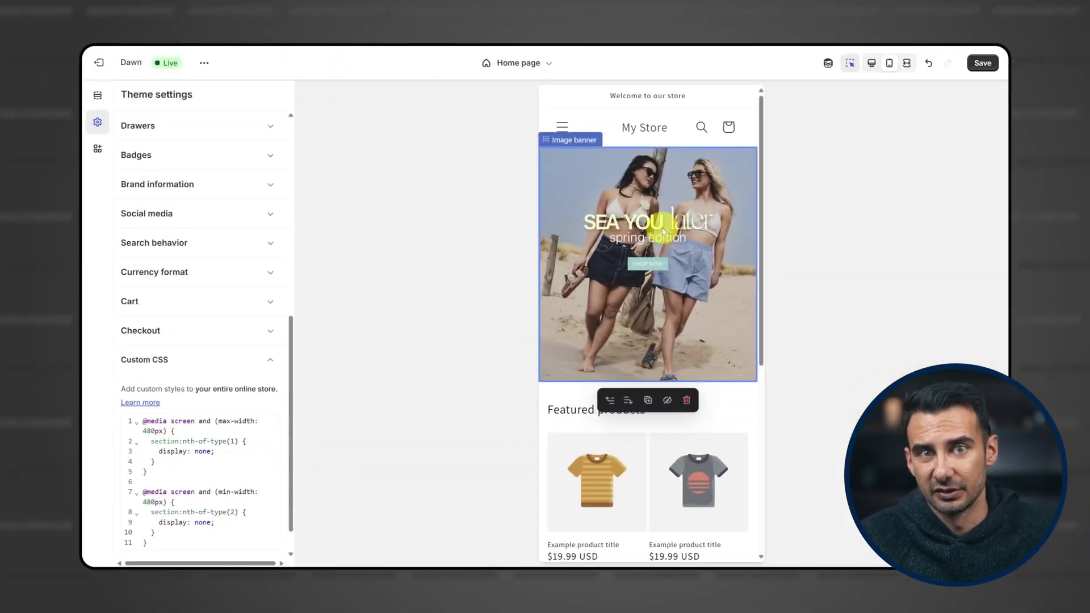
left_click(873, 64)
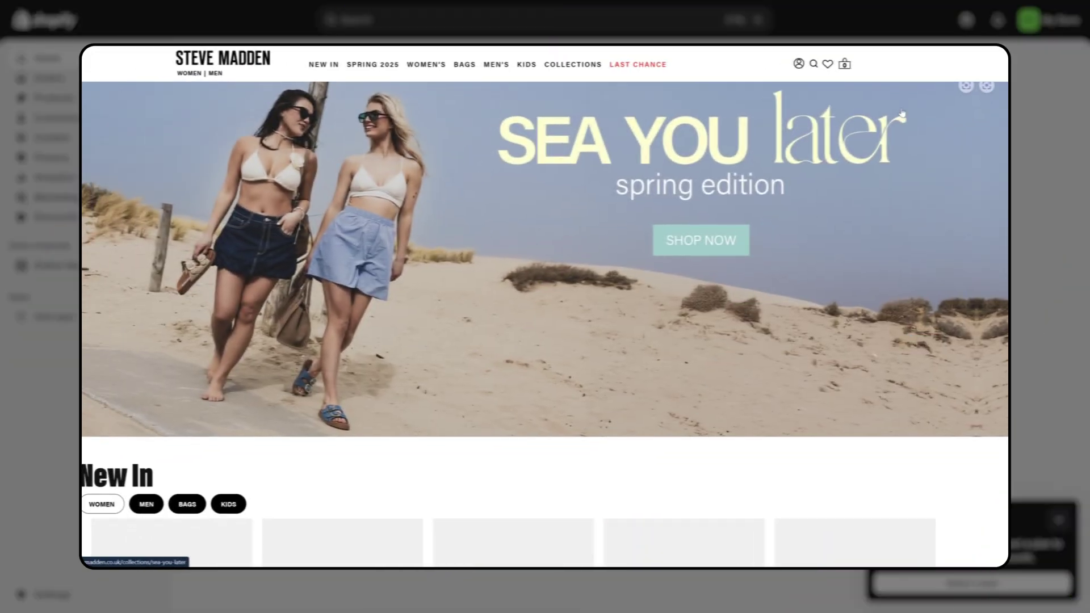
- Go to Online Store Themes, browse the free themes, and start customizing the current Dawn theme
scroll(934, 112, "down", 2)
scroll(934, 113, "down", 10)
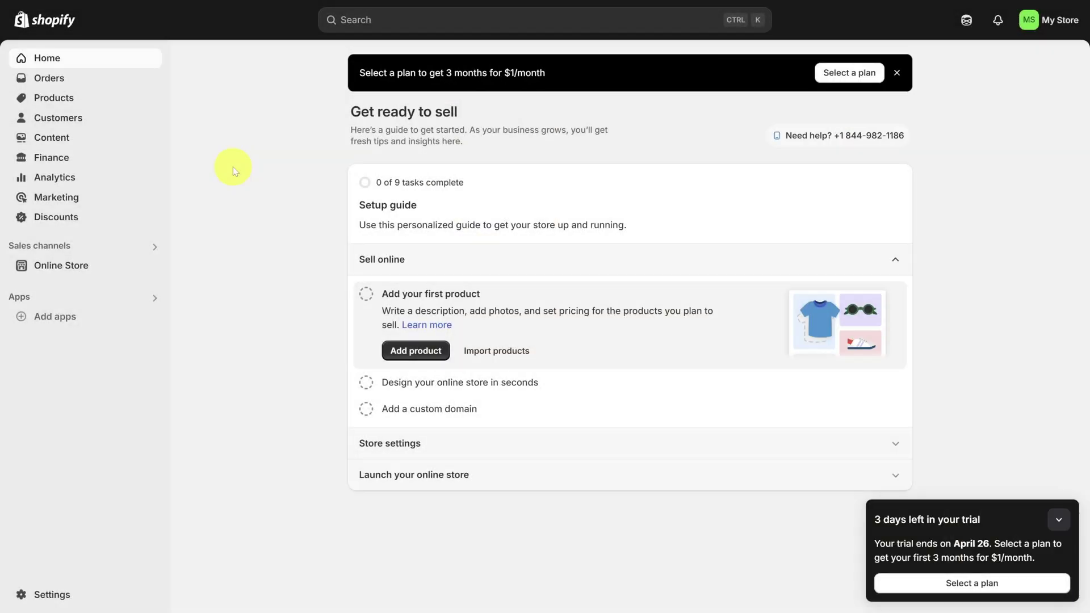
left_click(62, 267)
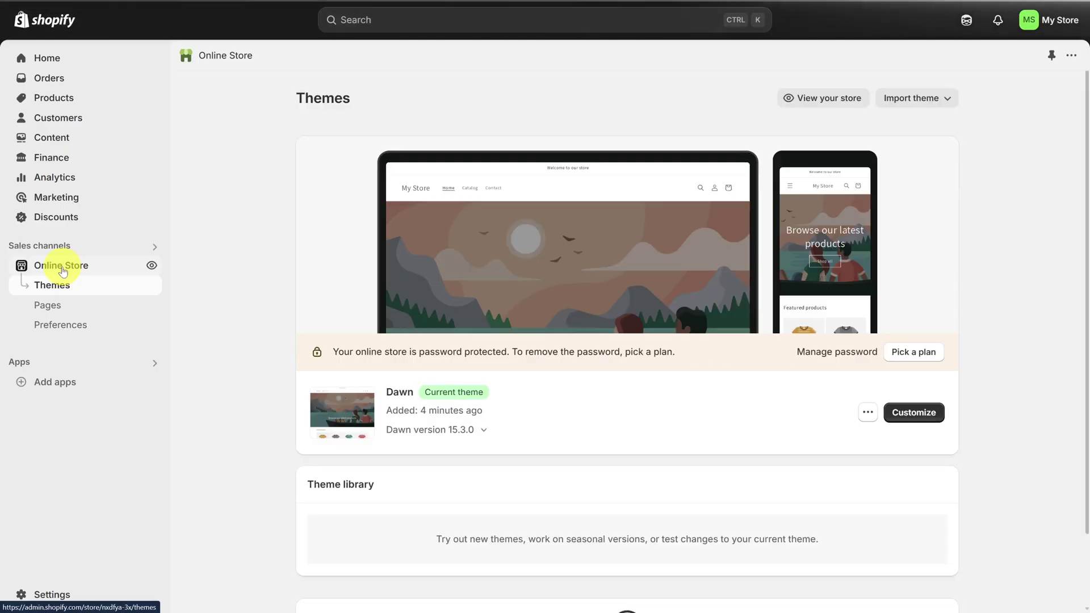
scroll(252, 360, "down", 2)
scroll(252, 364, "down", 10)
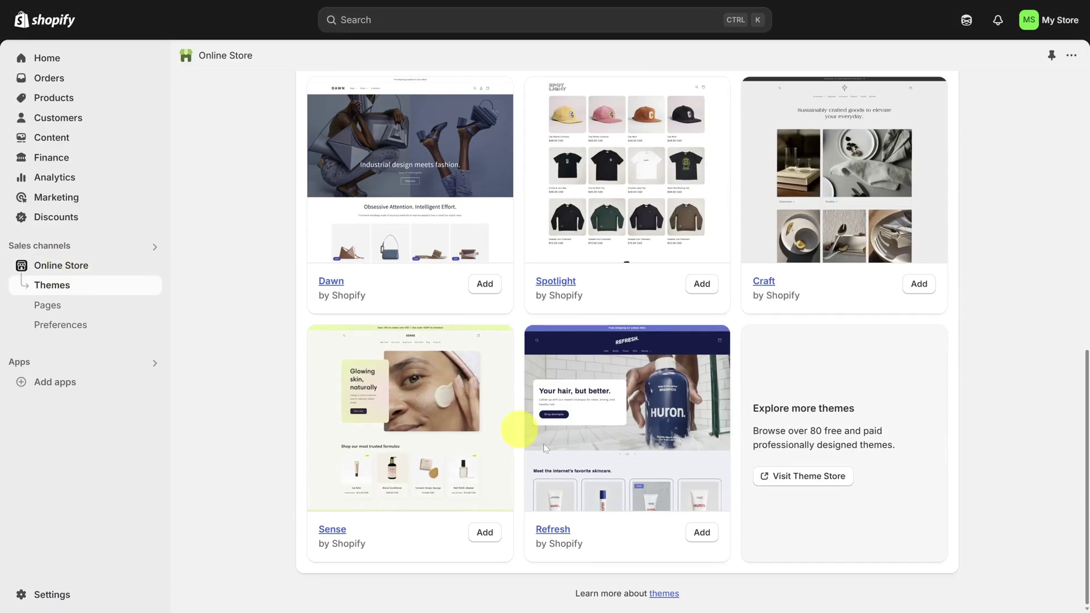
scroll(827, 478, "up", 9)
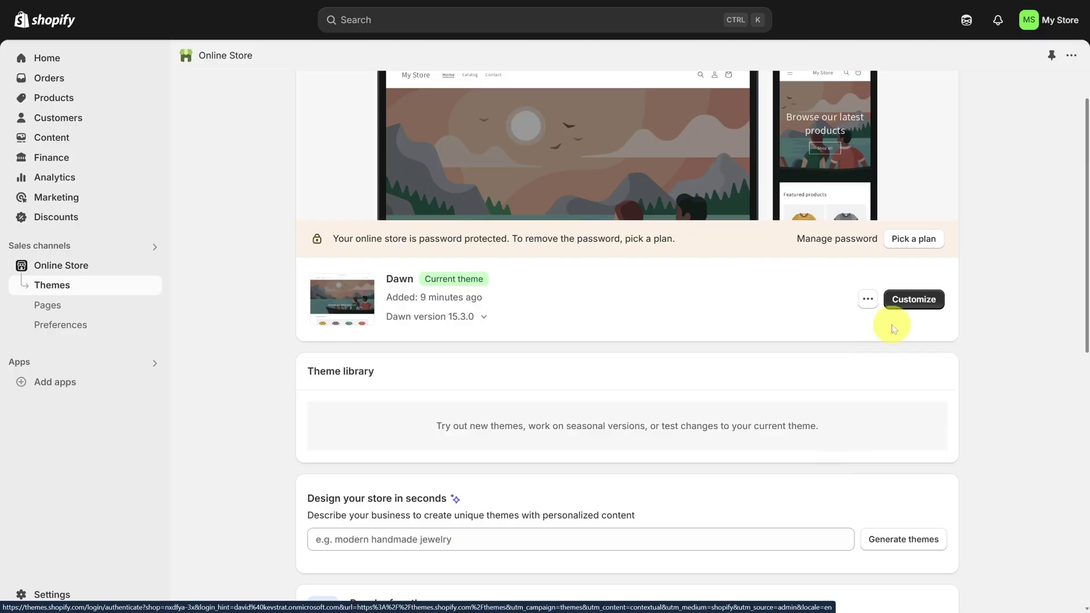
left_click(910, 301)
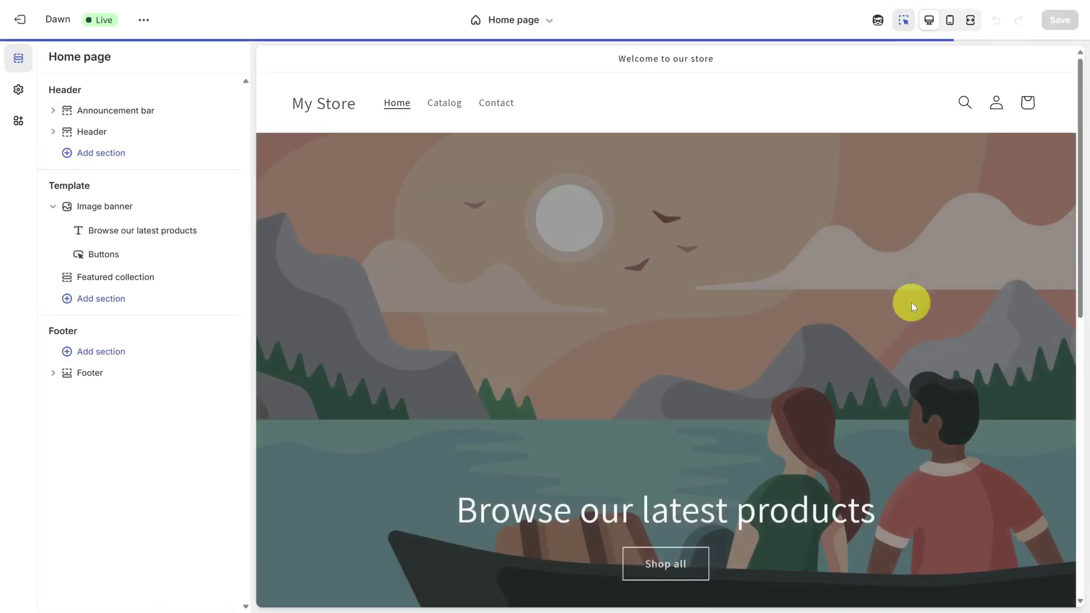
- Drag Featured collection above the image banner and back to its original position
scroll(911, 302, "down", 8)
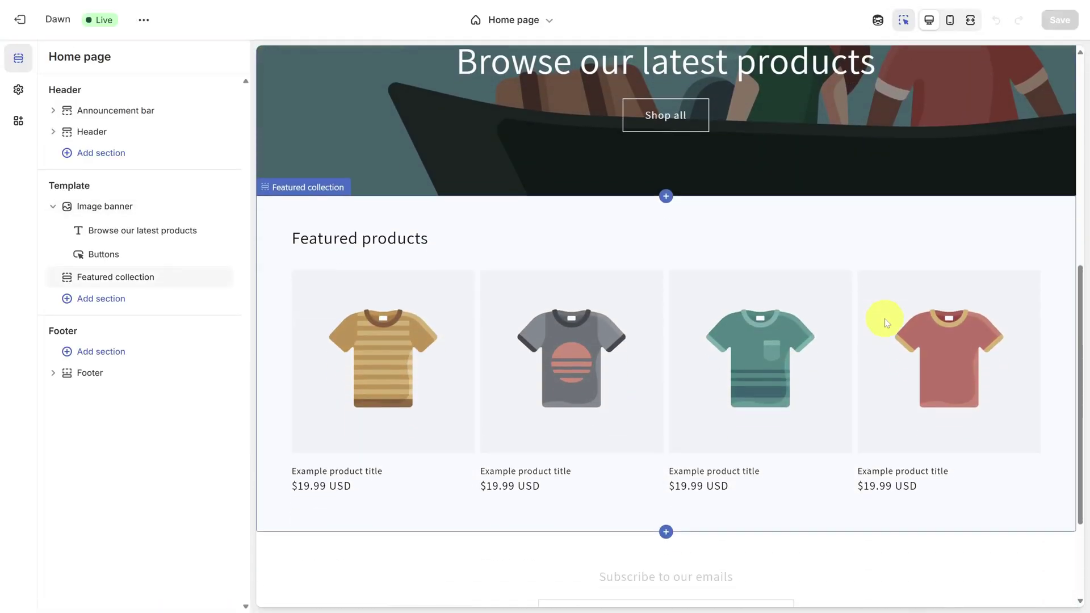
scroll(887, 322, "down", 2)
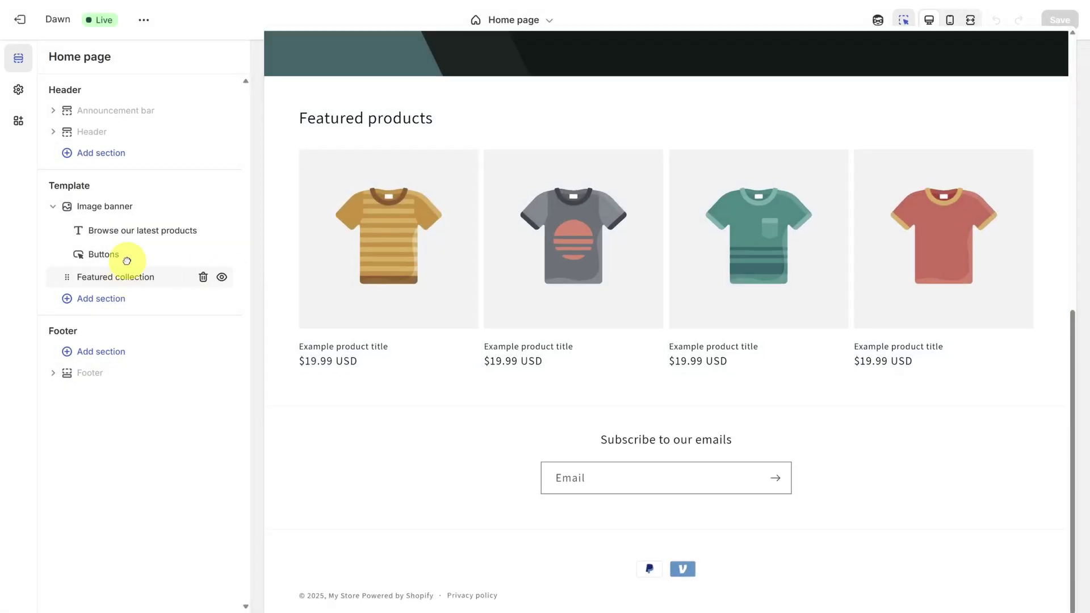
left_click_drag(126, 261, 123, 282)
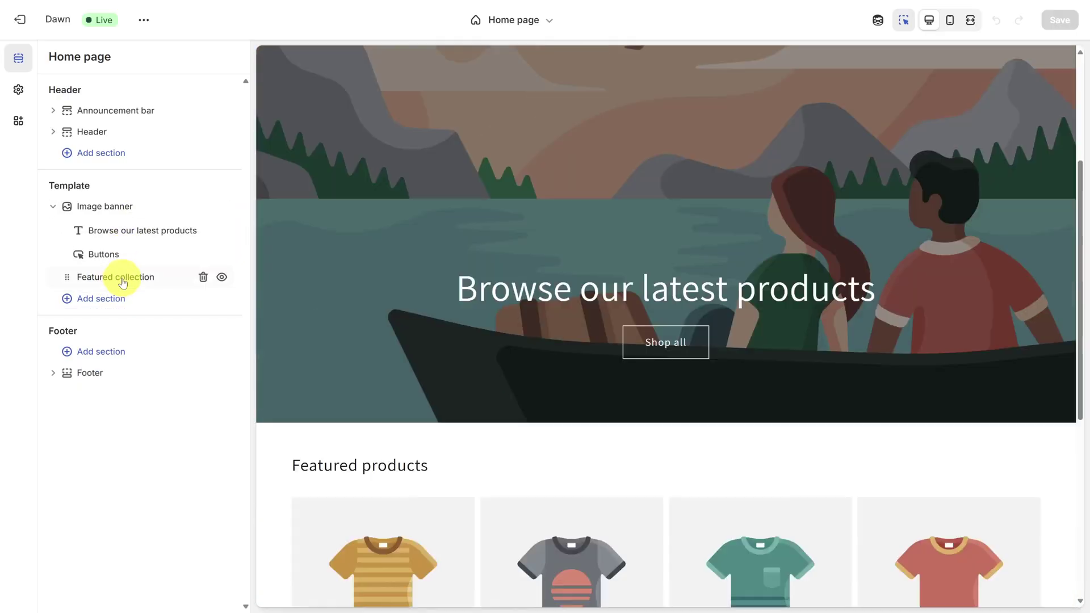
- Open the Featured products section settings and reveal its custom CSS field
left_click(571, 228)
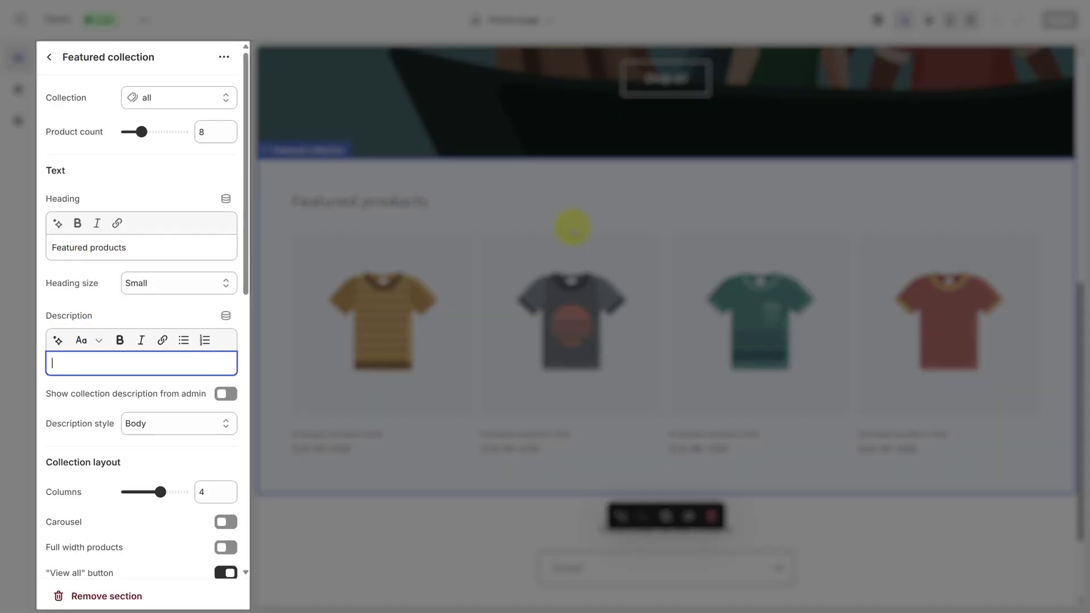
scroll(170, 318, "down", 10)
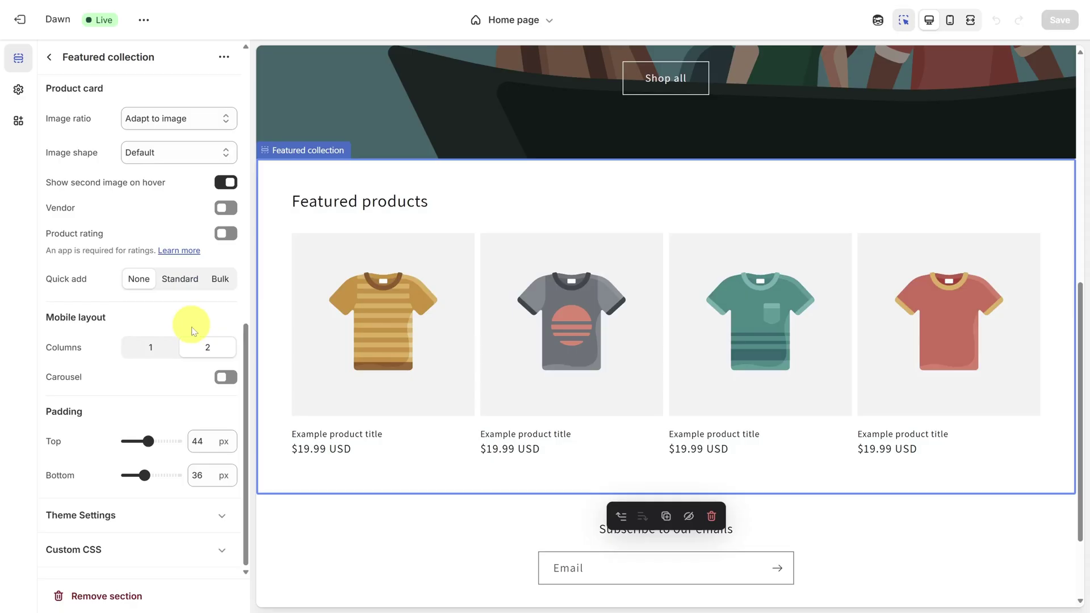
left_click(219, 551)
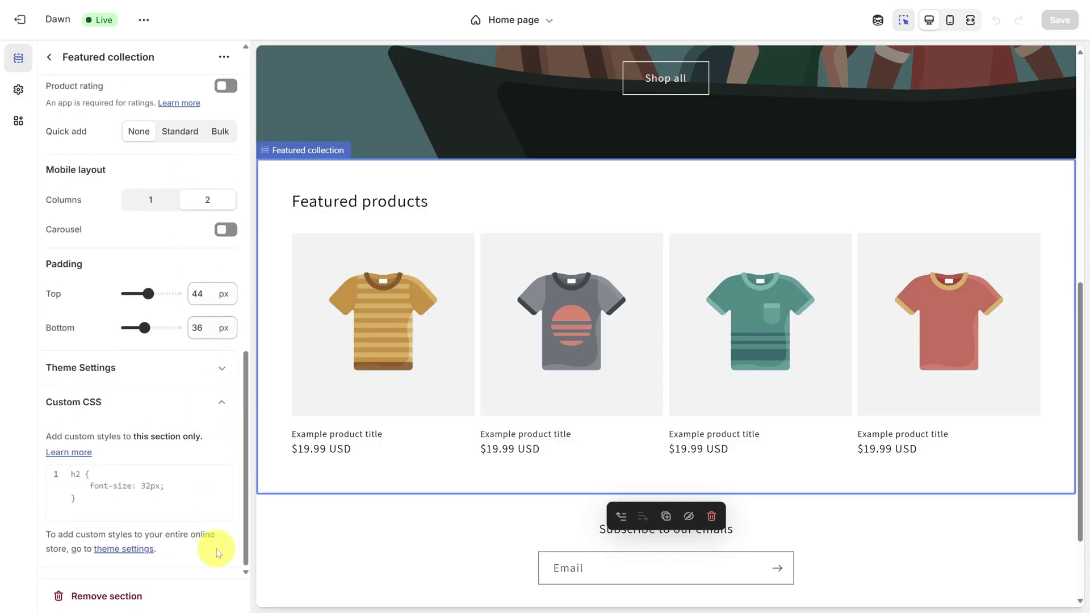
- Open the featured-collection.liquid code and scroll through it before returning
left_click(221, 61)
left_click(246, 134)
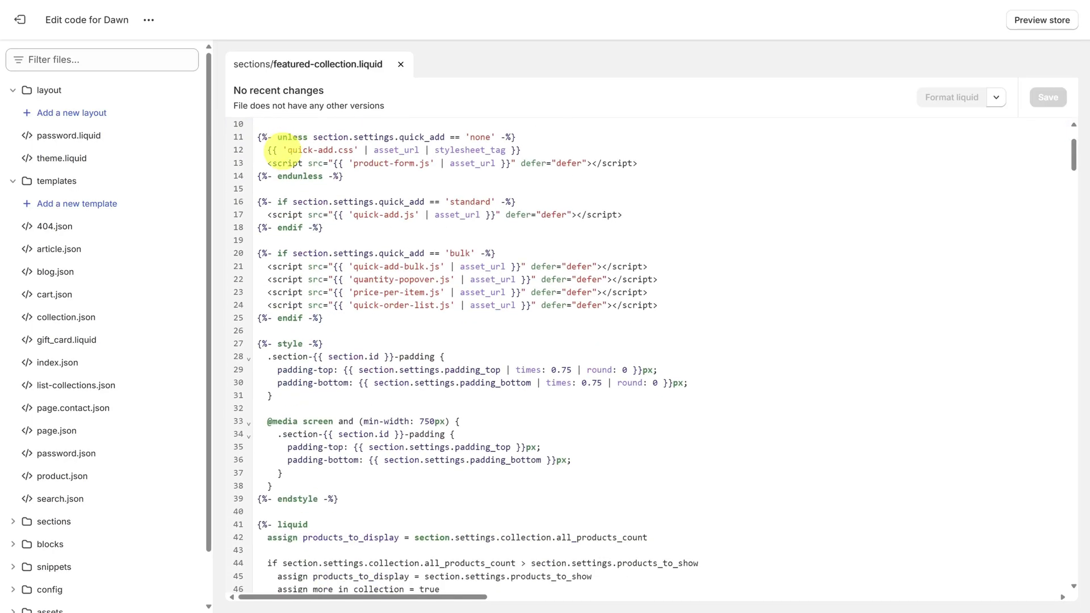
scroll(283, 151, "down", 10)
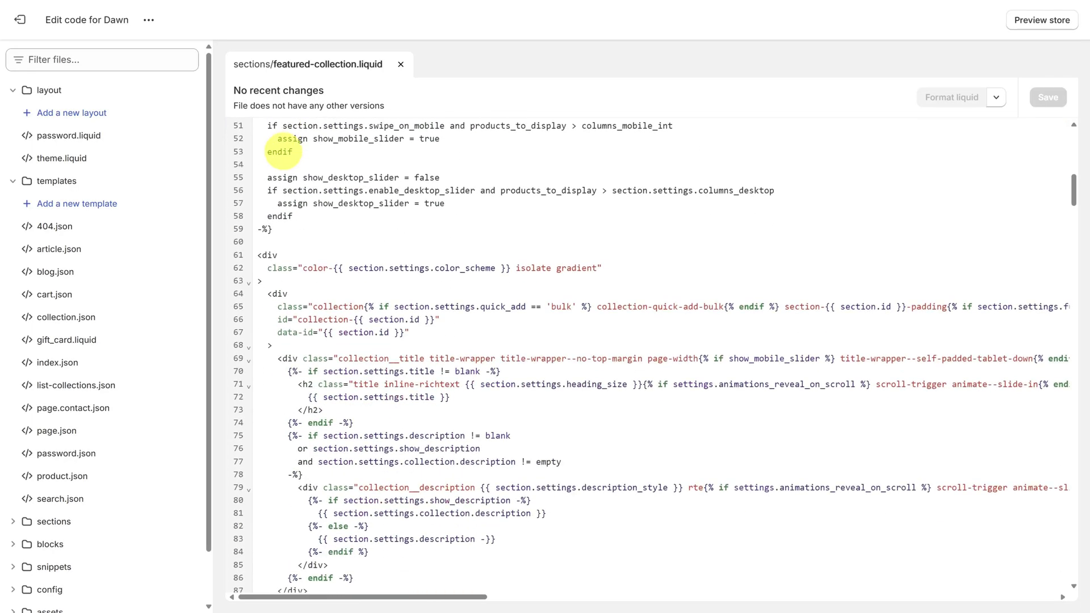
scroll(282, 151, "down", 10)
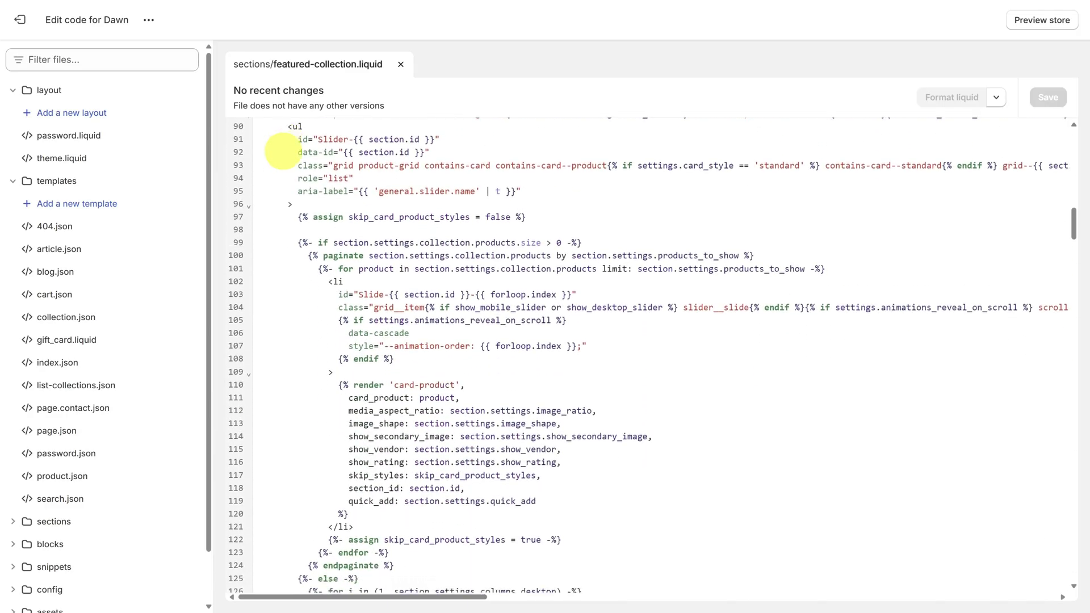
scroll(284, 151, "down", 3)
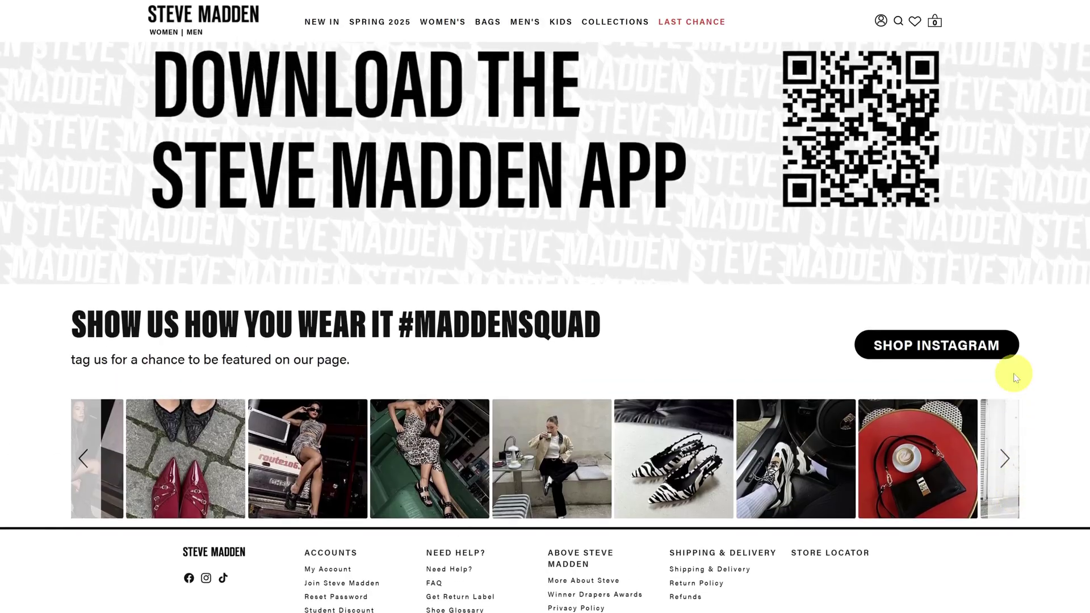
scroll(1012, 370, "up", 10)
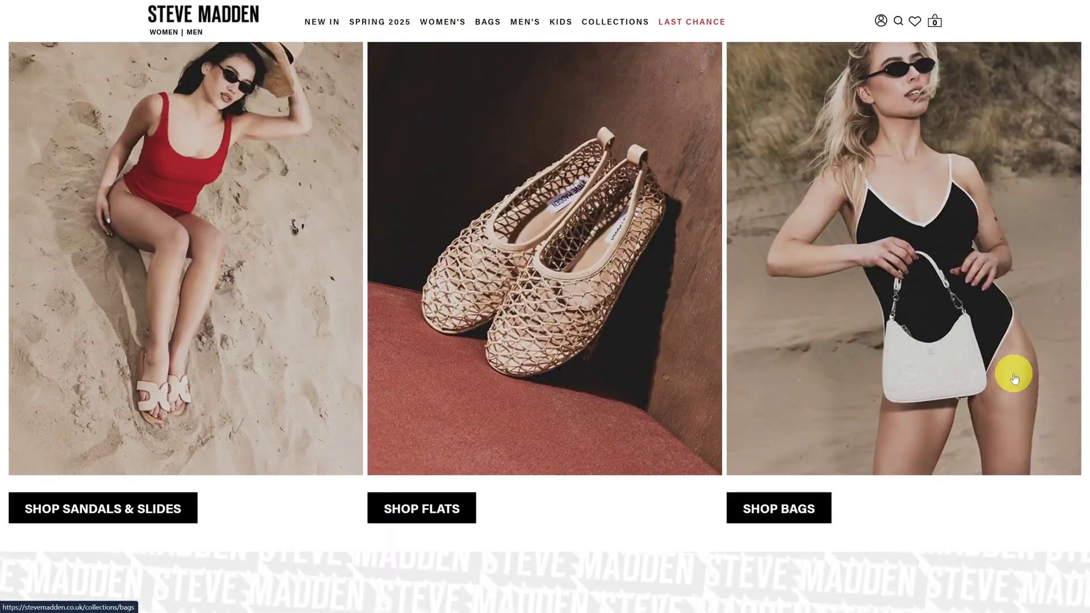
scroll(1014, 379, "up", 15)
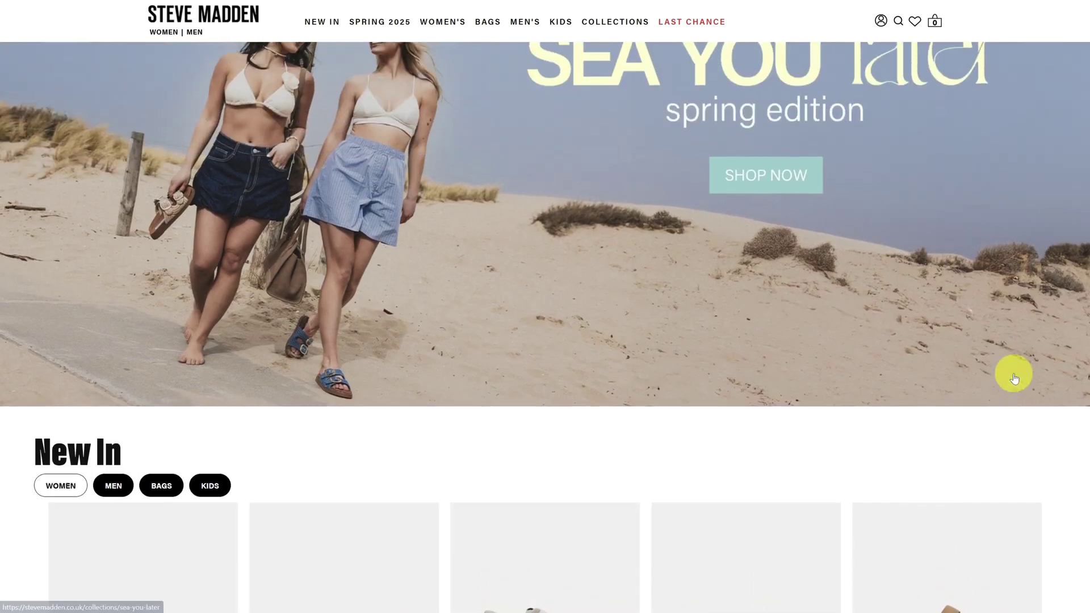
scroll(1015, 375, "up", 3)
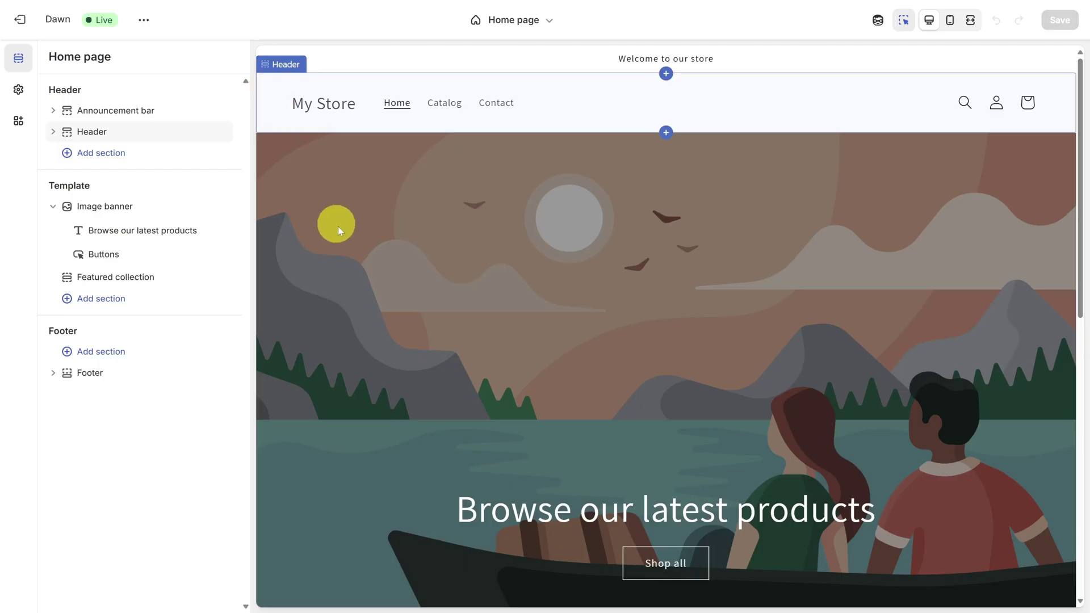
- Upload Desktop.jpg from the '1) hero image' folder as the banner's Image 1, with 0% overlay opacity
left_click(353, 257)
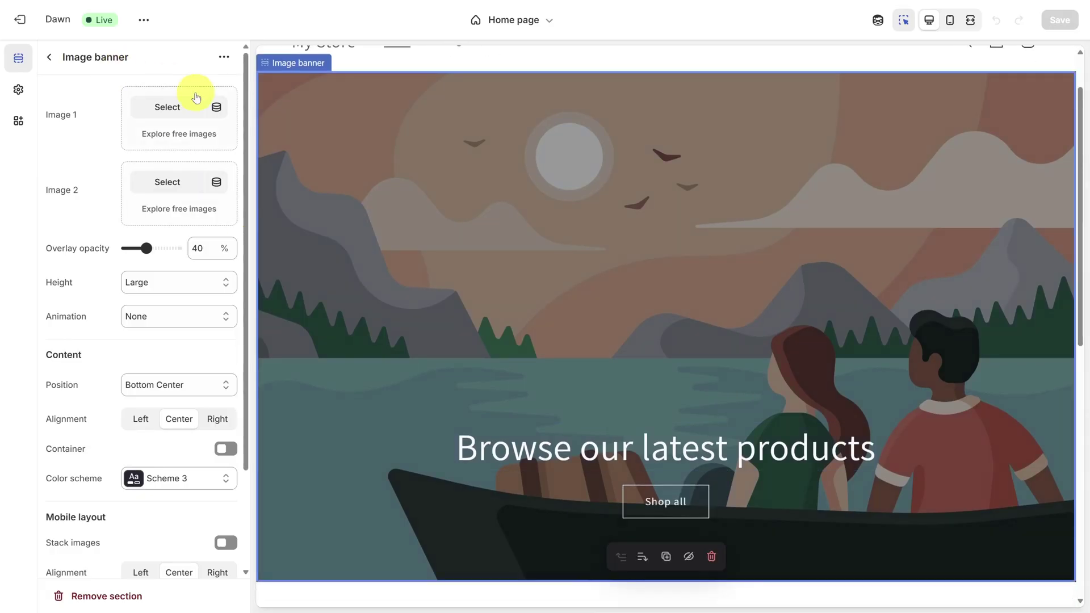
left_click(175, 114)
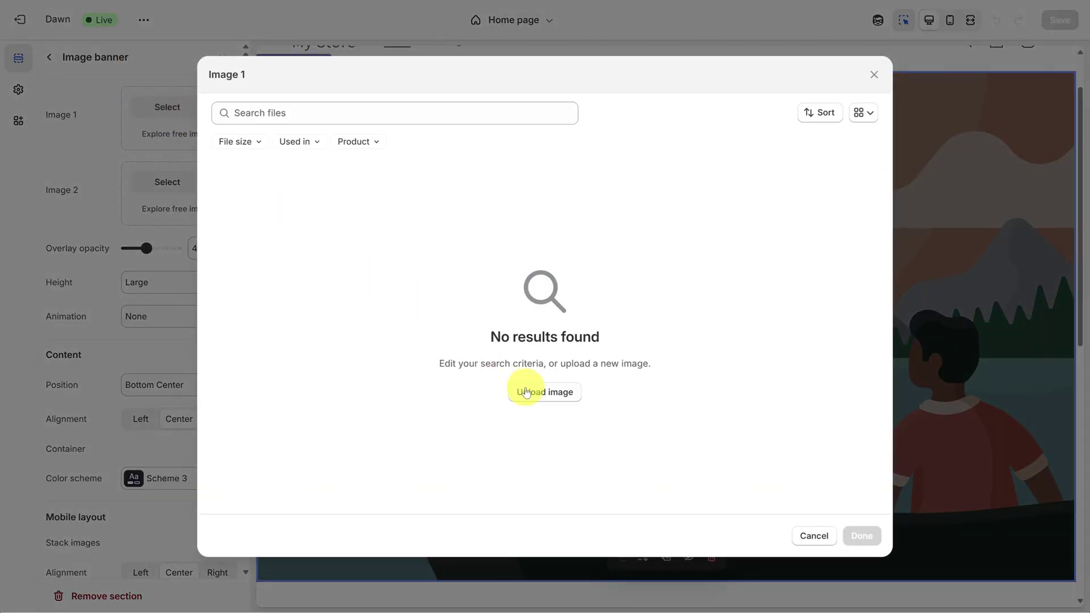
left_click(527, 392)
double_click(196, 105)
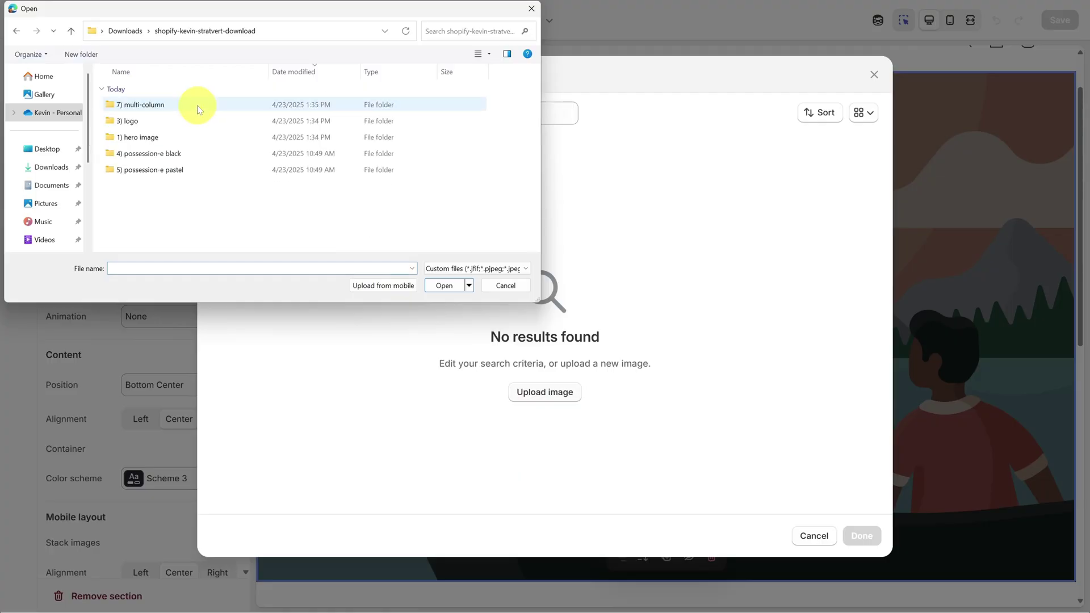
double_click(142, 137)
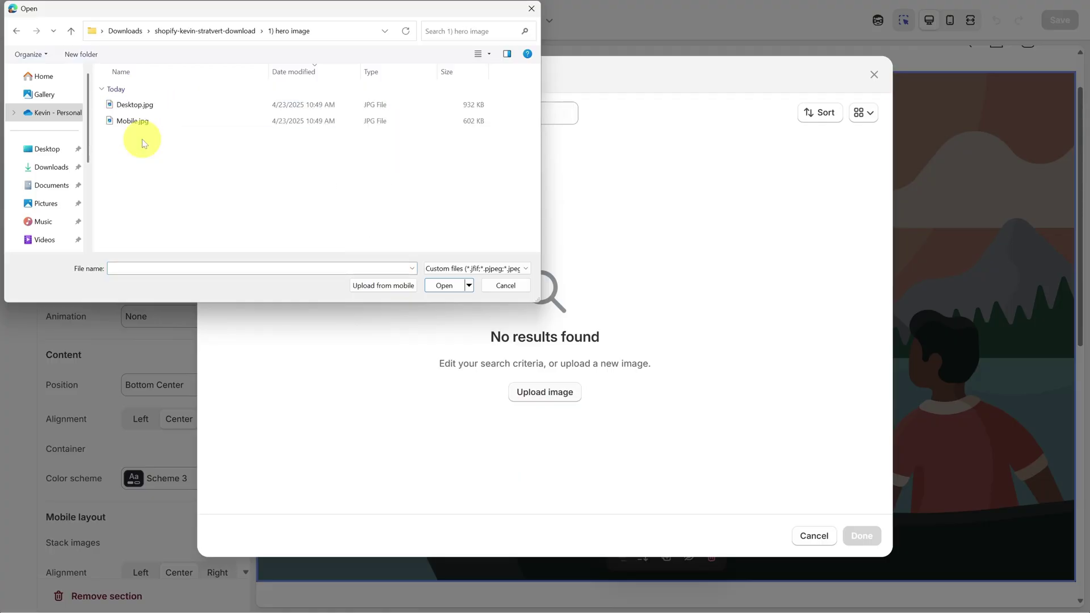
double_click(137, 106)
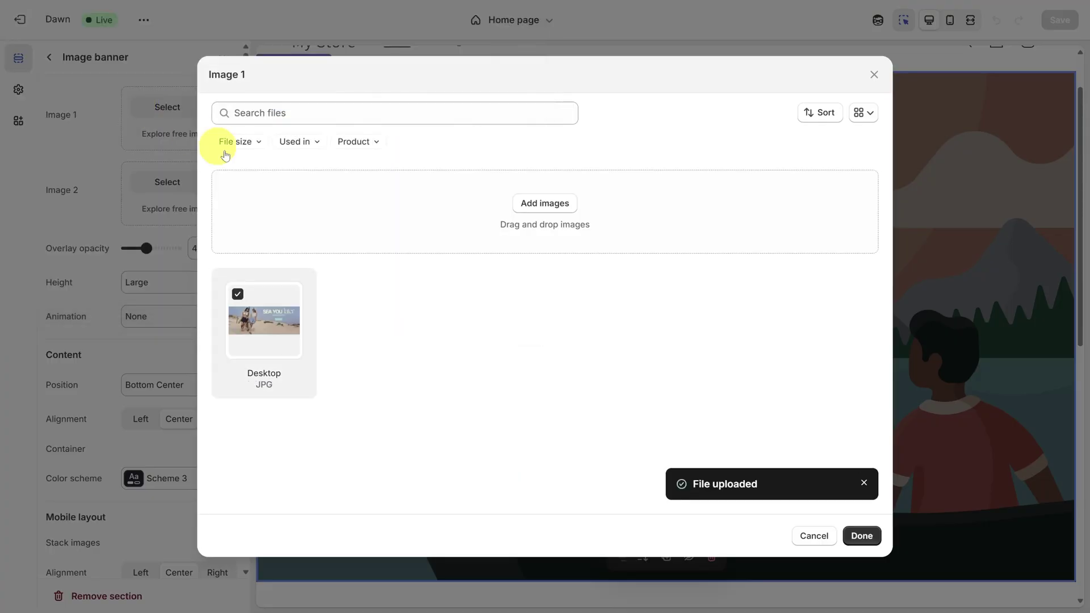
left_click(861, 536)
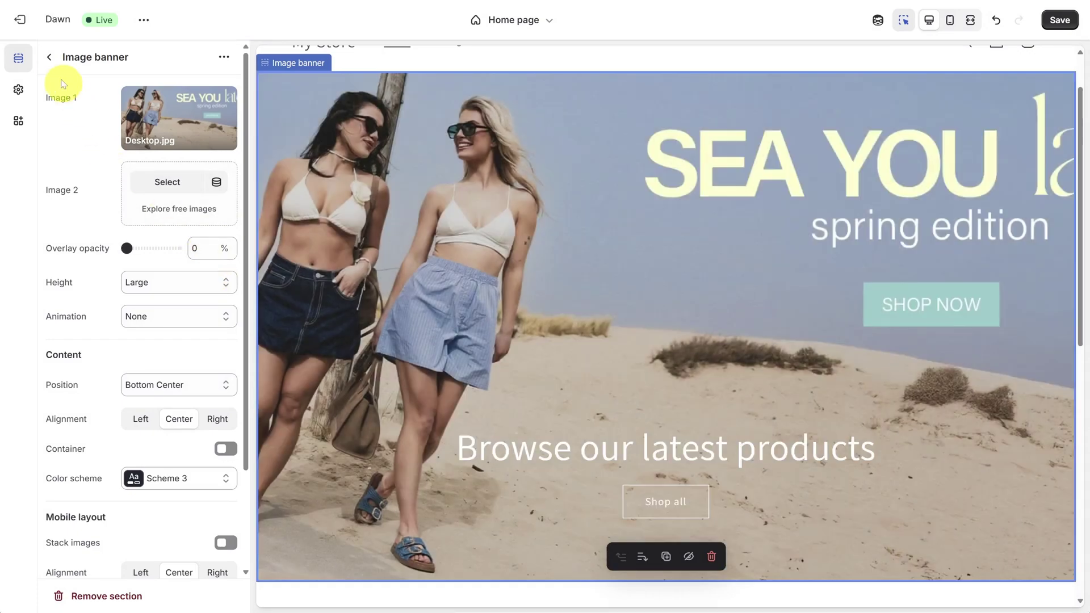
left_click(48, 57)
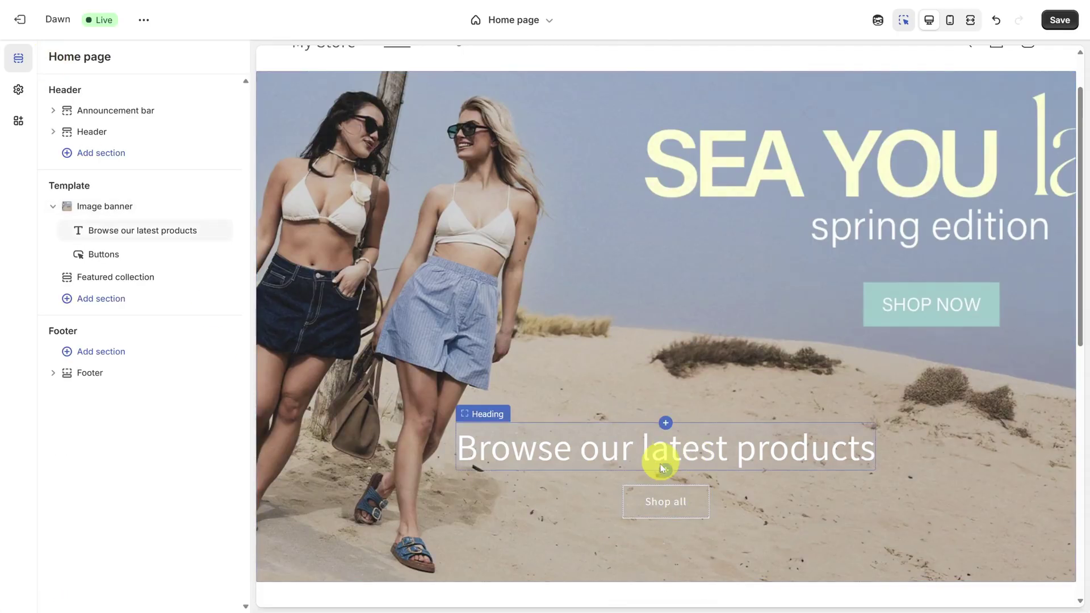
- Undo the last change, delete the banner's heading and Buttons blocks, and preview at mobile width
key("ctrl+z")
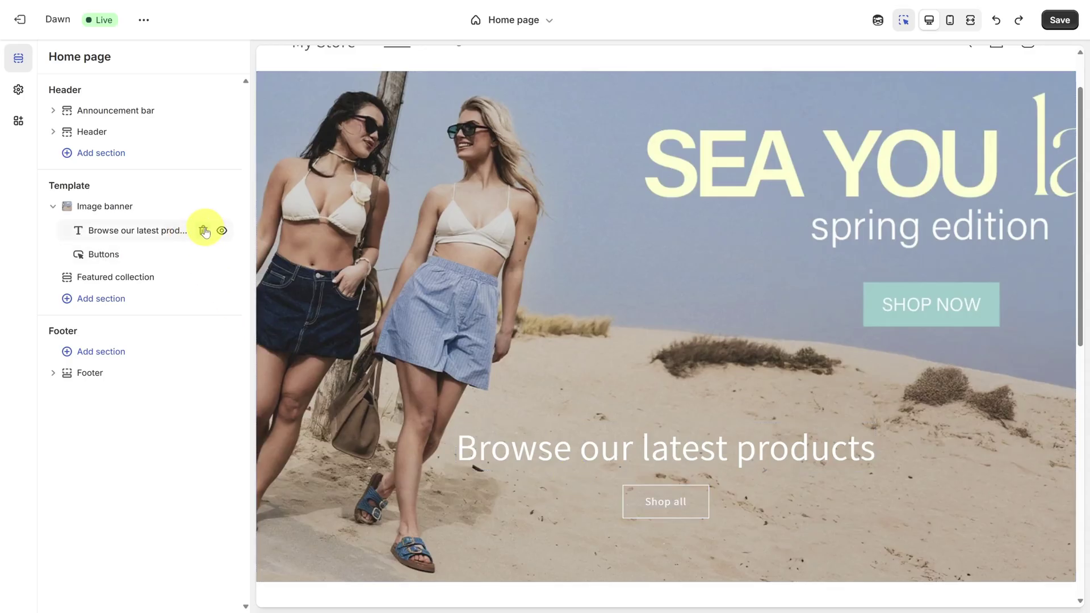
left_click(204, 231)
left_click(204, 232)
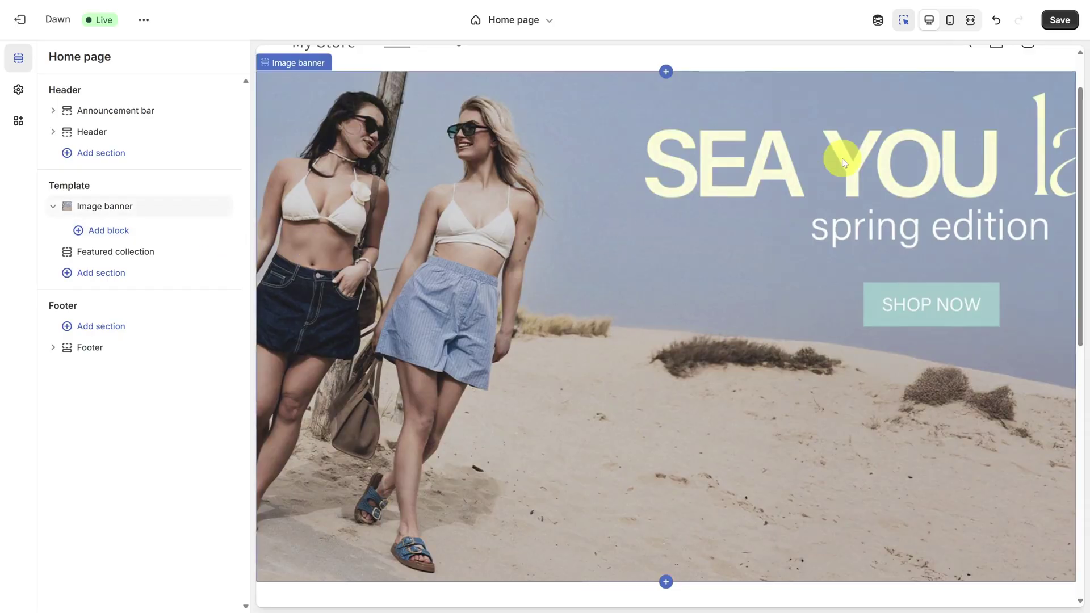
left_click(950, 24)
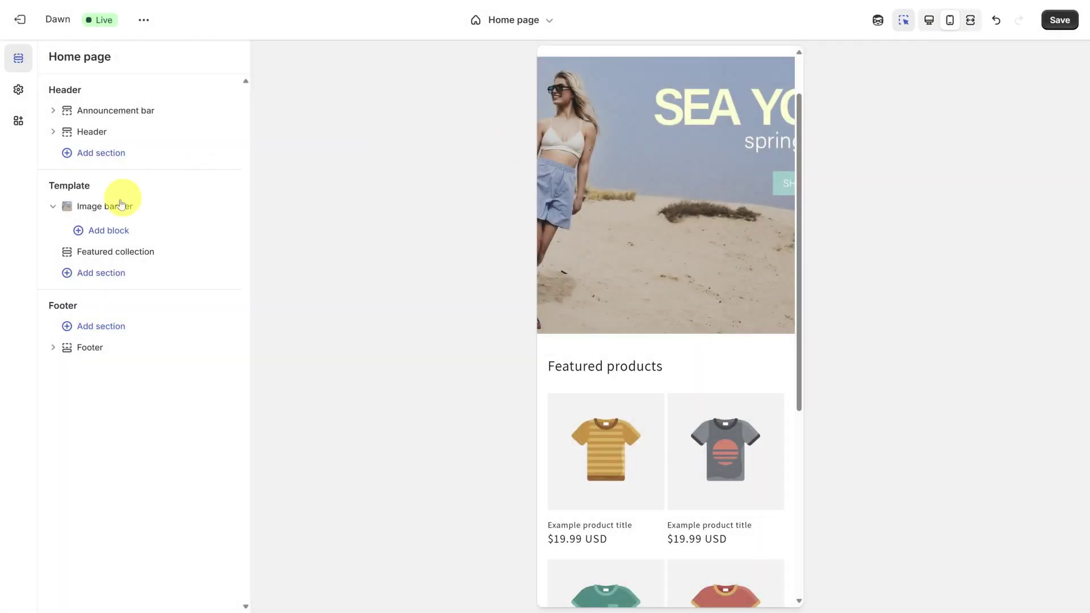
- Duplicate the Image banner section and set the copy's Image 1 to the uploaded Mobile.jpg
right_click(108, 212)
left_click(140, 224)
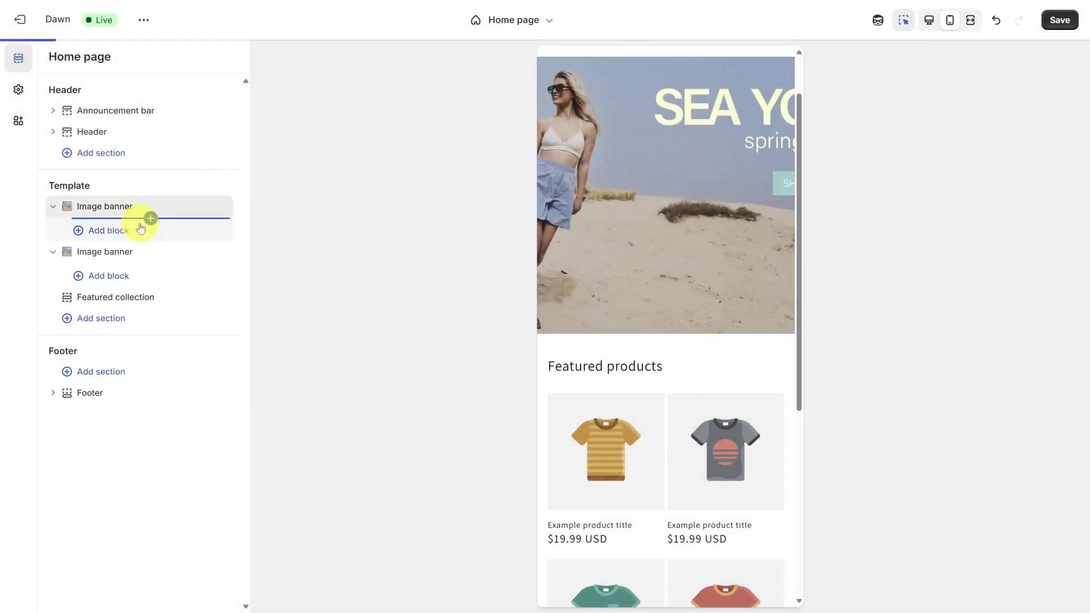
left_click(656, 282)
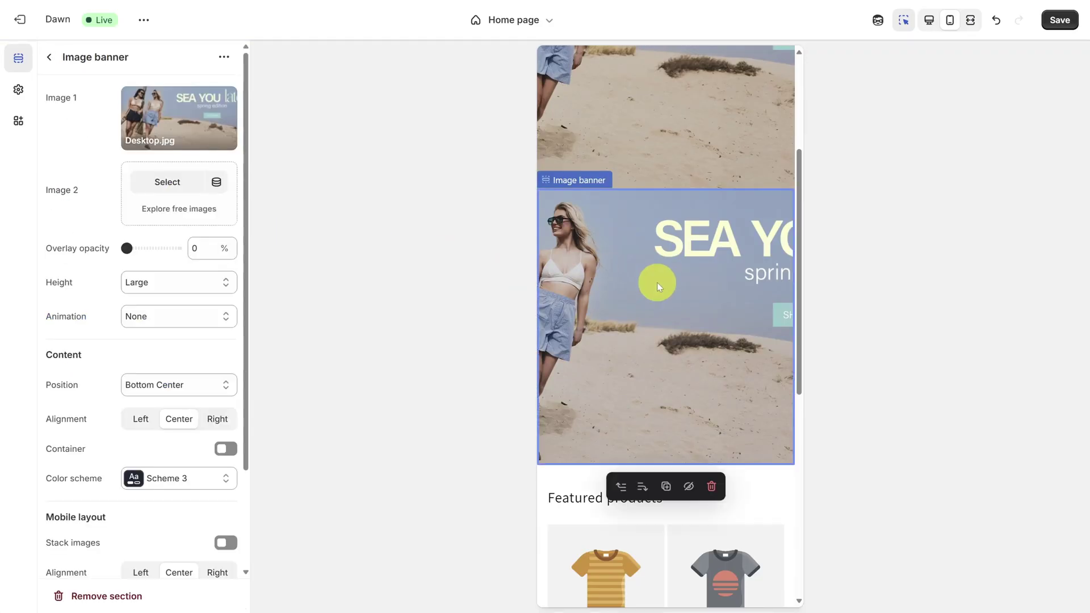
left_click(166, 122)
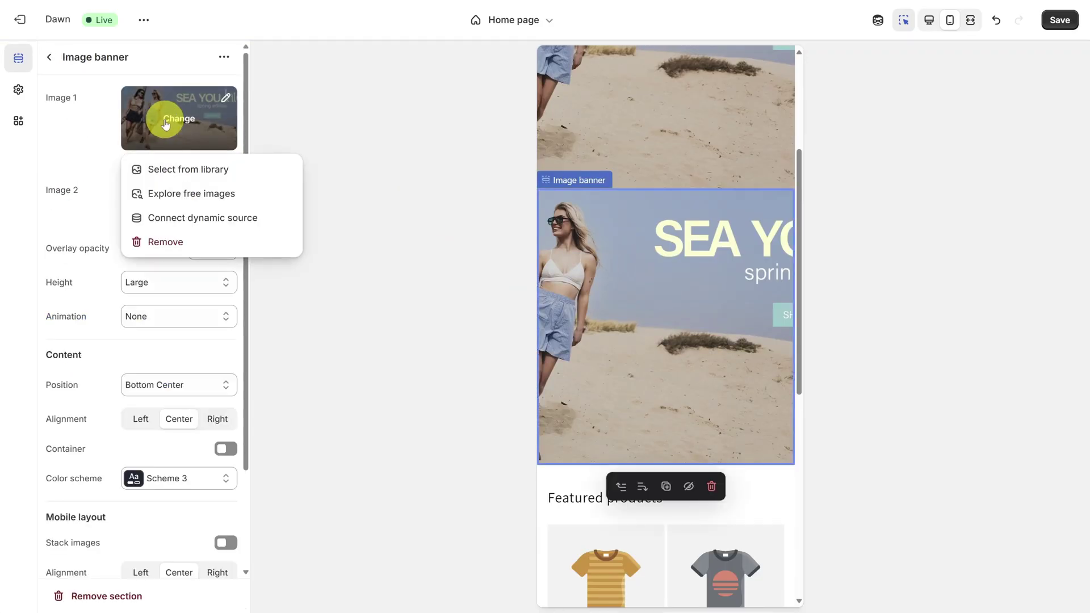
left_click(176, 169)
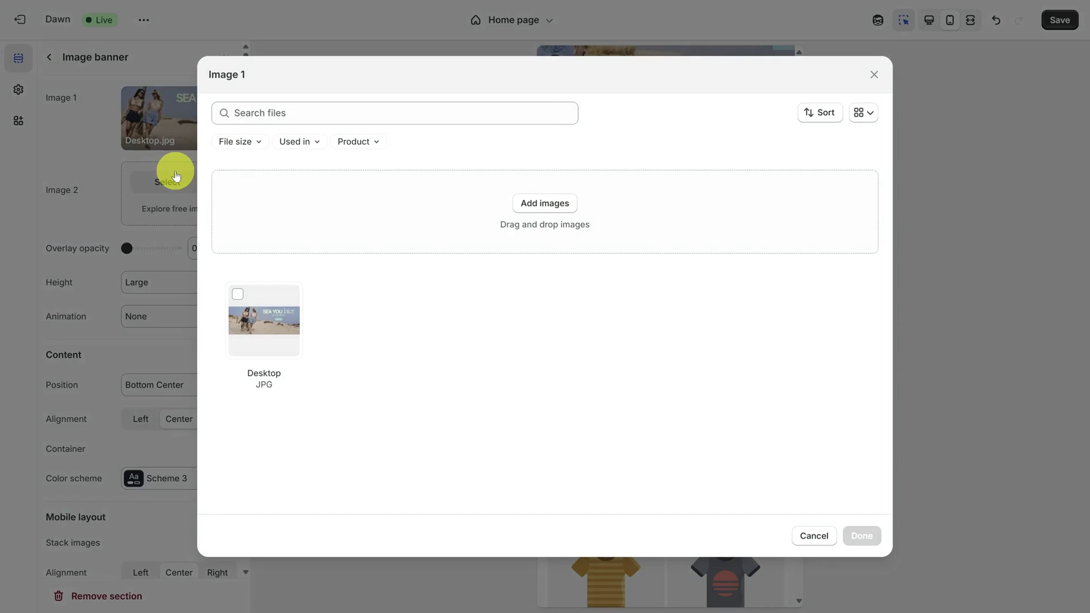
key("alt+Tab")
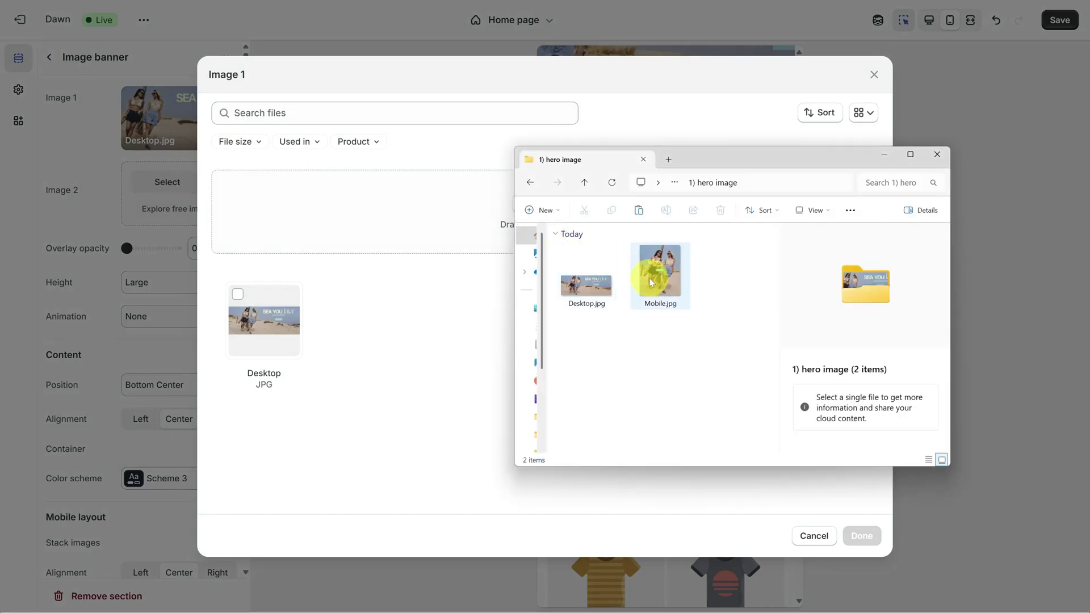
left_click_drag(667, 285, 387, 210)
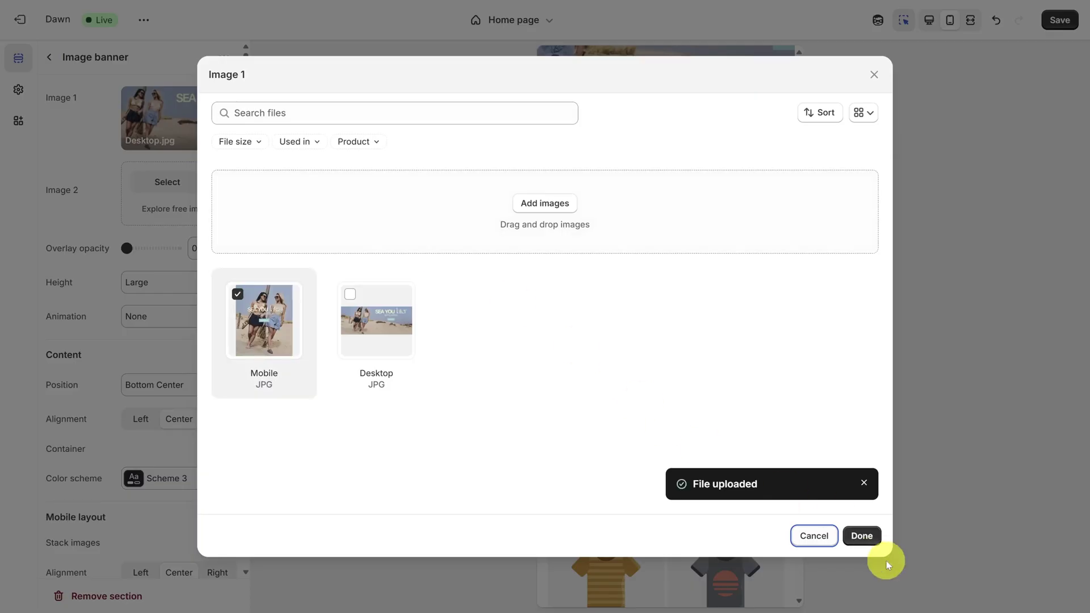
left_click(867, 538)
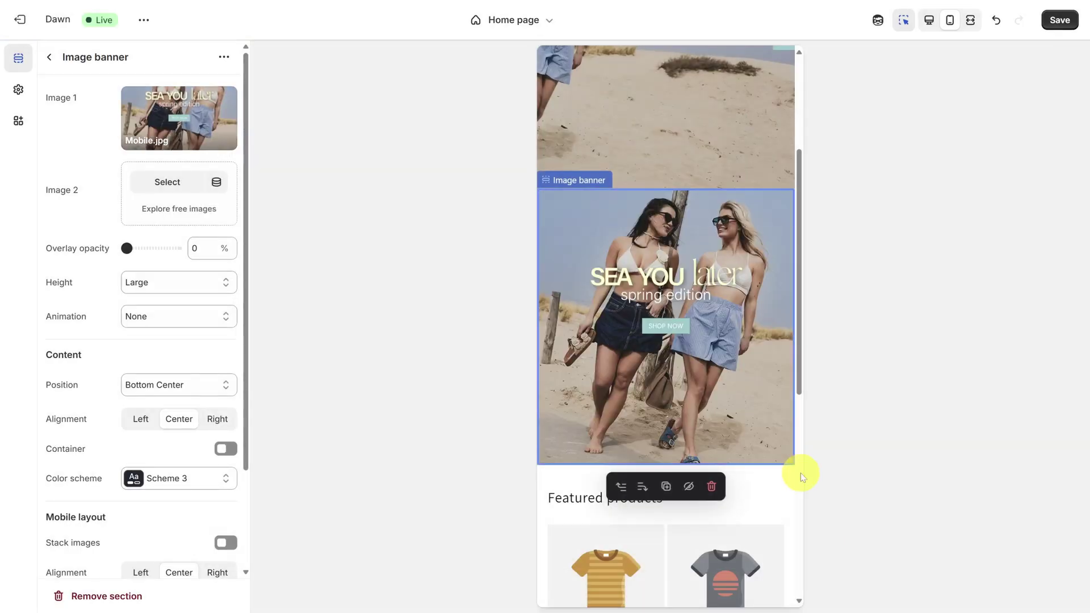
- Open Theme settings and scroll down to the Custom CSS box
scroll(655, 385, "up", 3)
scroll(656, 387, "up", 1)
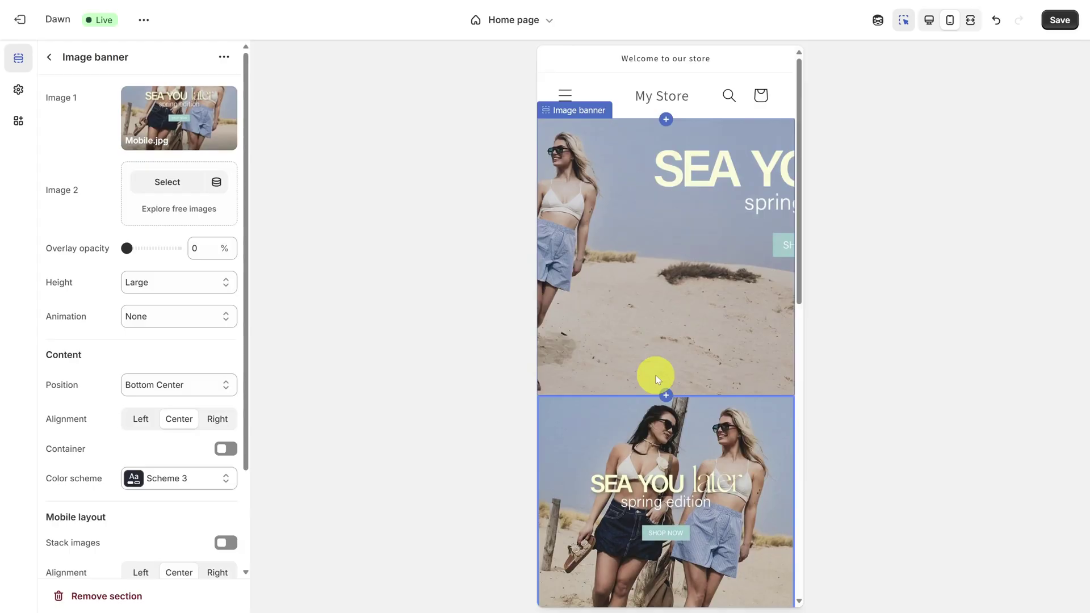
left_click(18, 92)
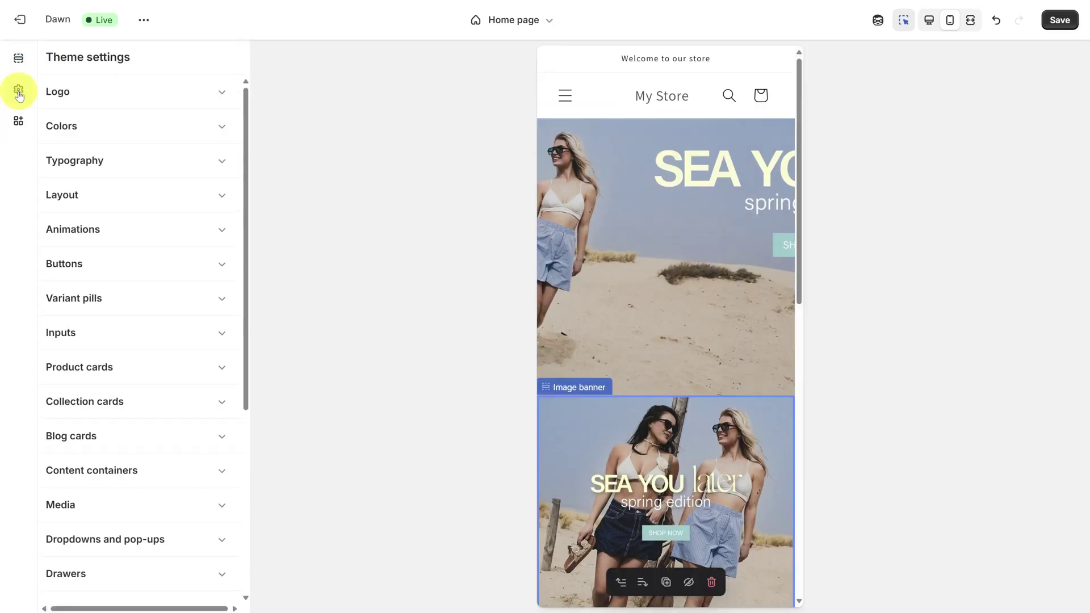
scroll(144, 239, "down", 5)
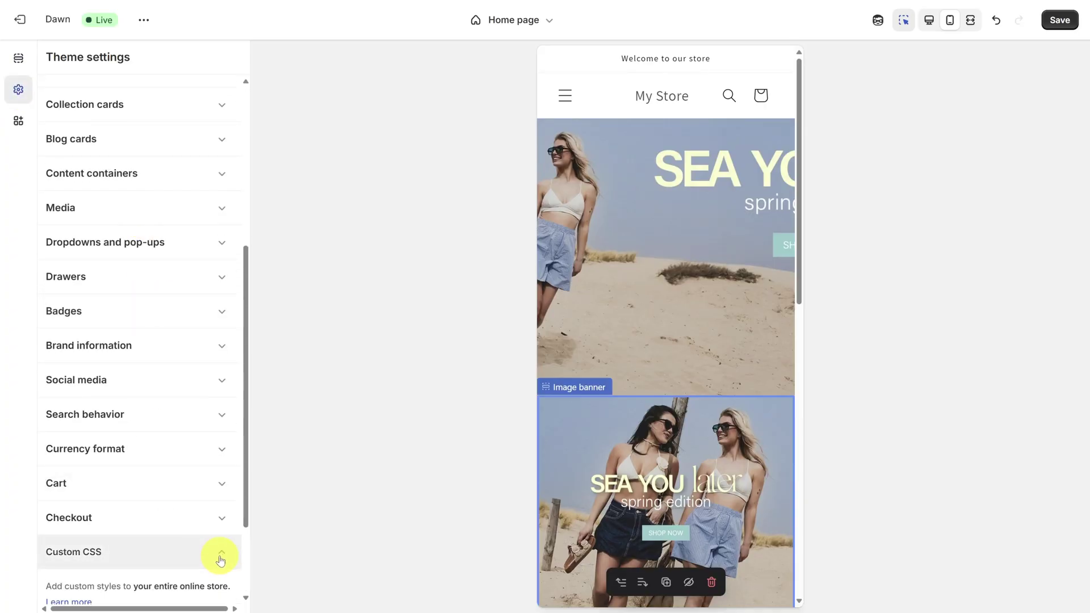
scroll(216, 551, "down", 2)
key("alt+Tab")
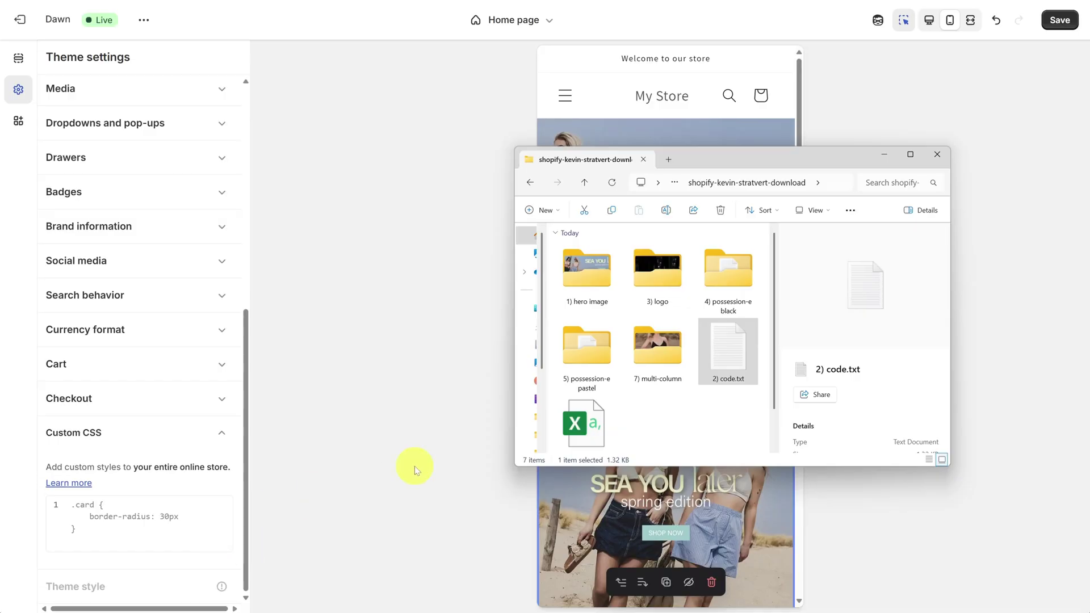
double_click(734, 359)
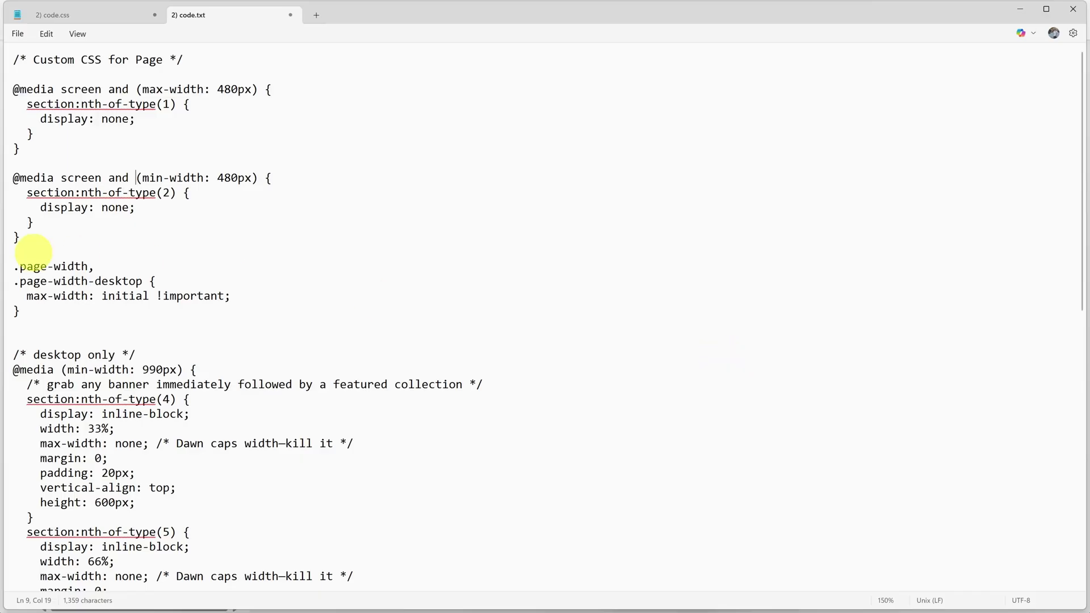
left_click_drag(17, 251, 17, 90)
key("ctrl+c")
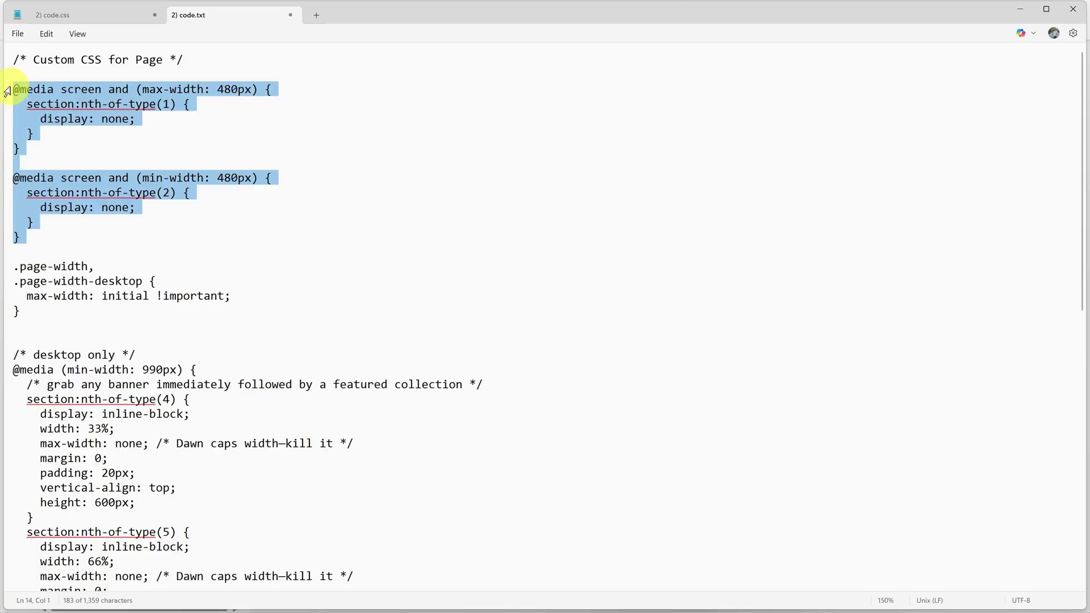
key("alt+Tab")
key("ctrl+a")
key("ctrl+v")
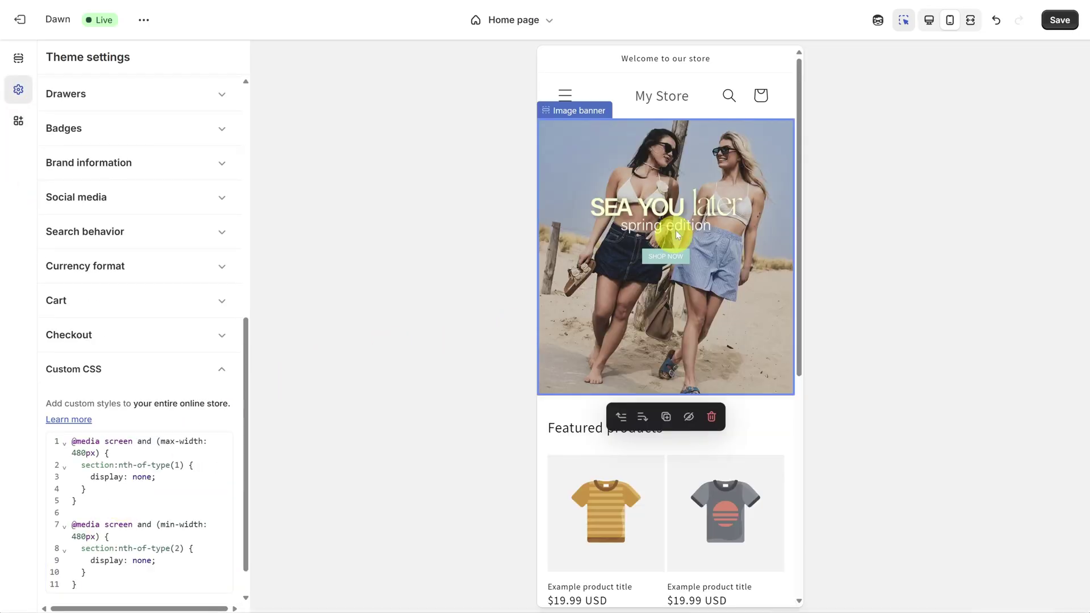
- Switch to desktop preview and scroll to confirm only the Desktop.jpg banner appears
left_click(929, 21)
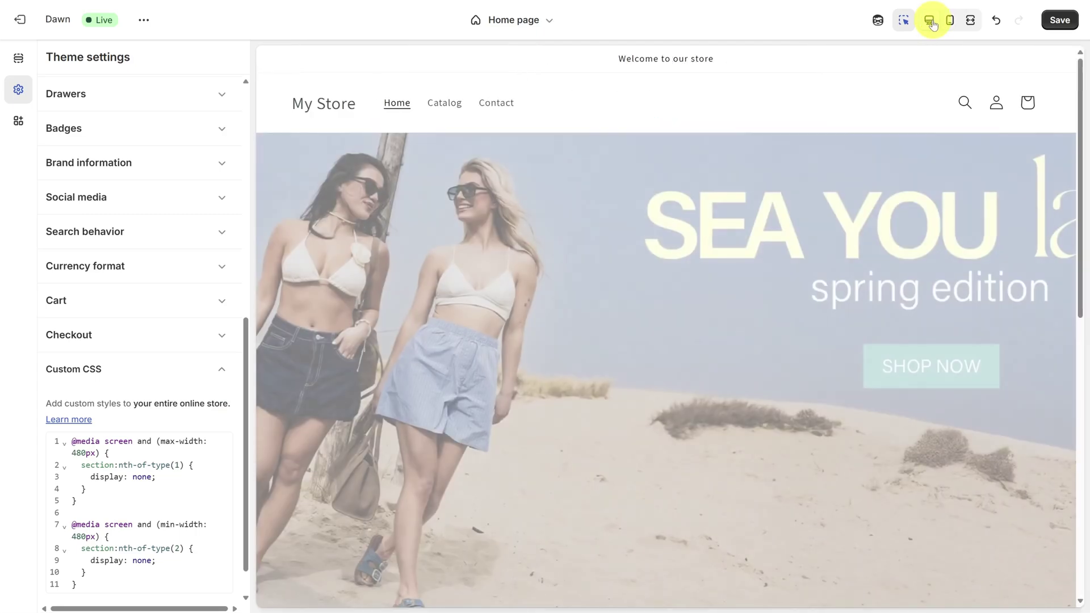
scroll(719, 341, "down", 4)
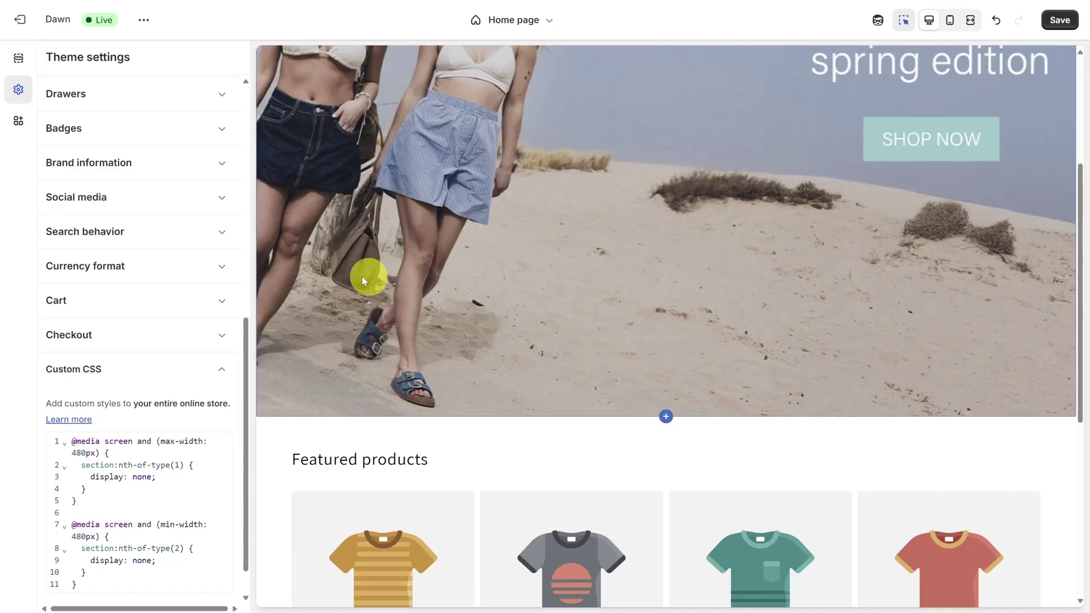
- Under Typography, change the Headings font from Assistant to Prompt
scroll(138, 338, "up", 7)
scroll(143, 357, "up", 2)
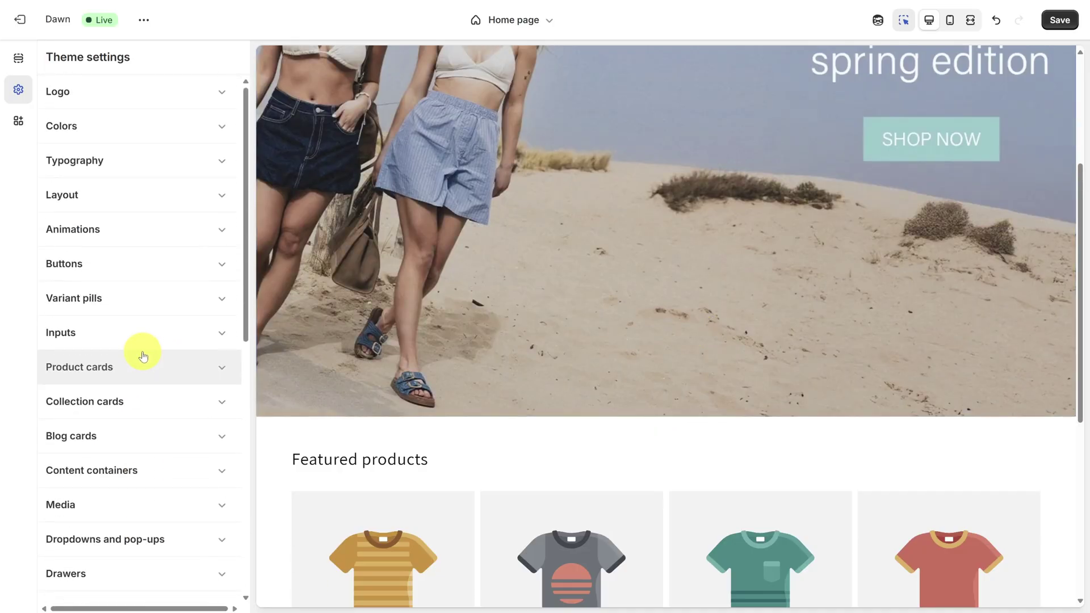
left_click(108, 166)
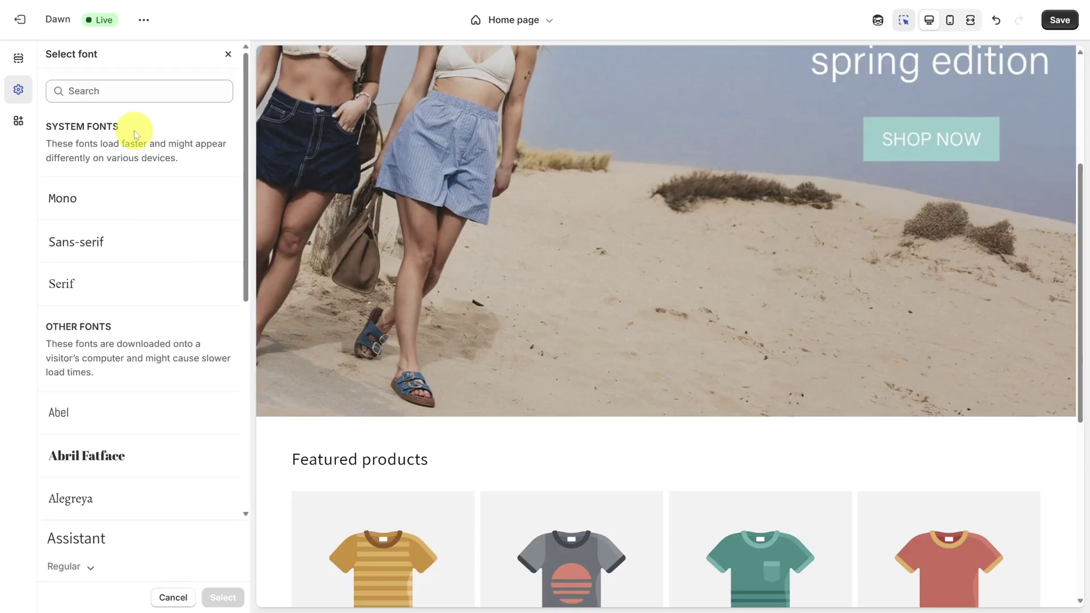
left_click(132, 92)
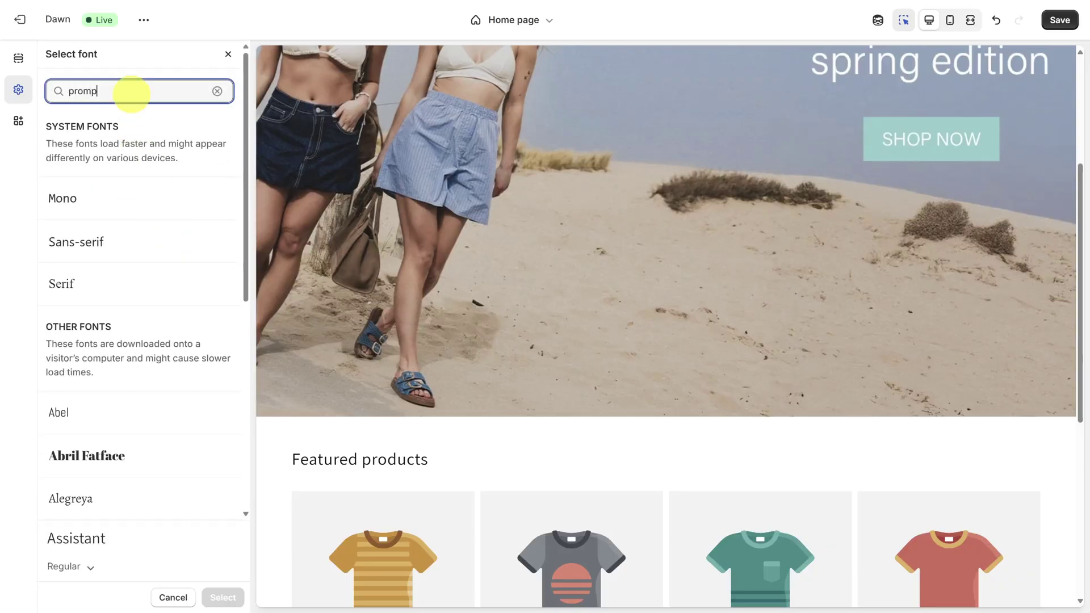
left_click(97, 212)
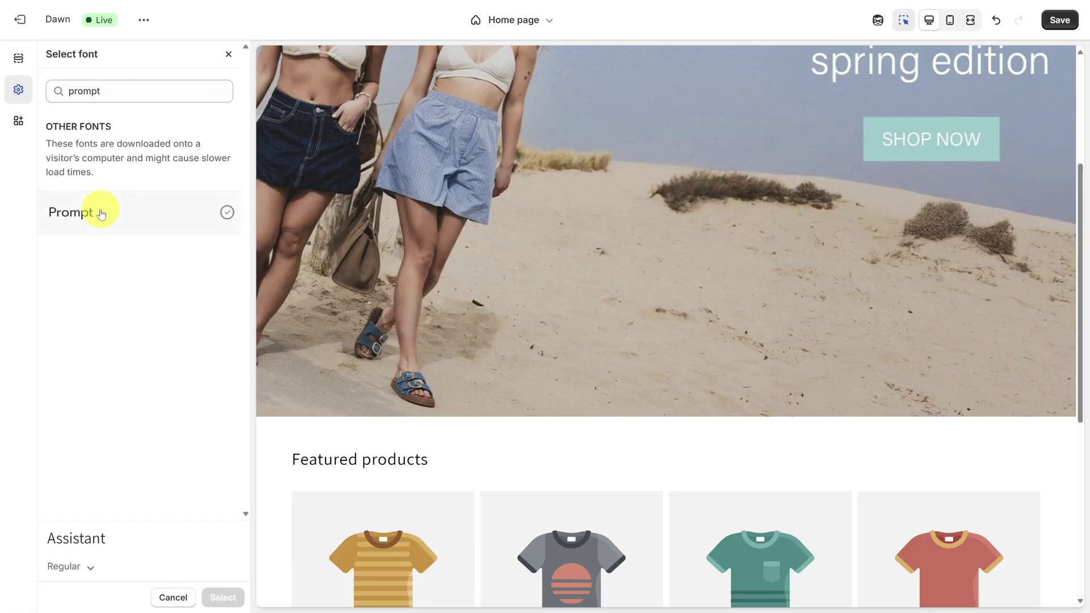
left_click(220, 596)
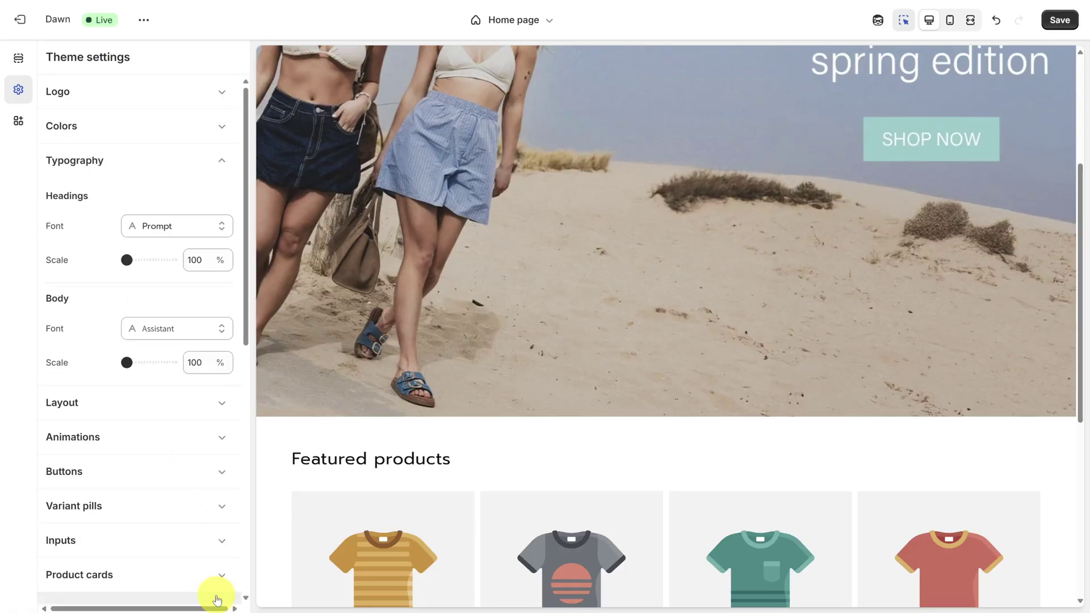
scroll(454, 375, "up", 5)
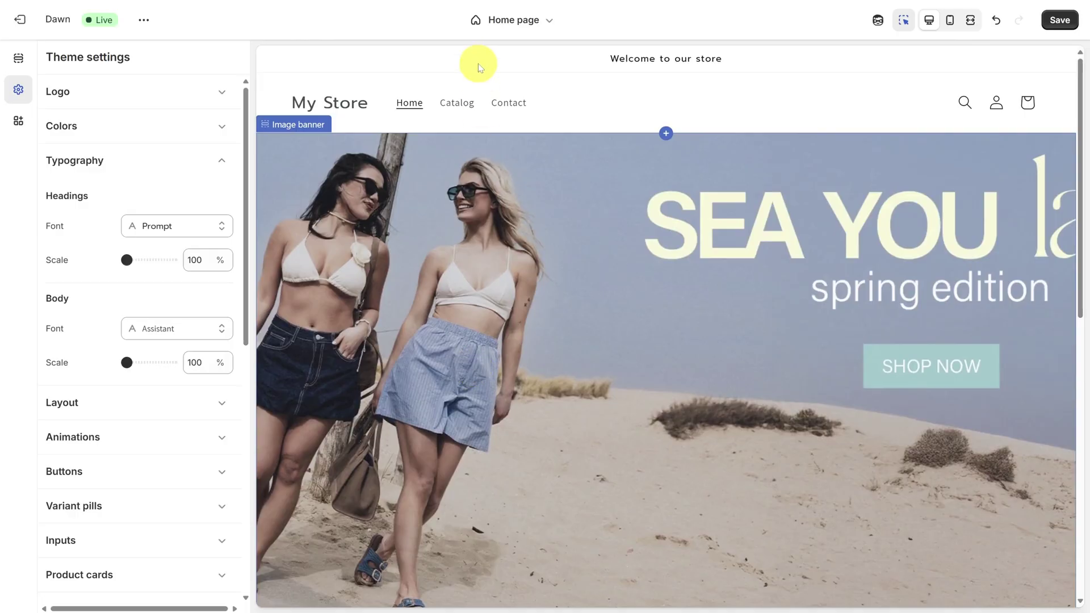
- Give the announcement bar the dark Scheme 3 colours and turn on rotating announcements
left_click(481, 62)
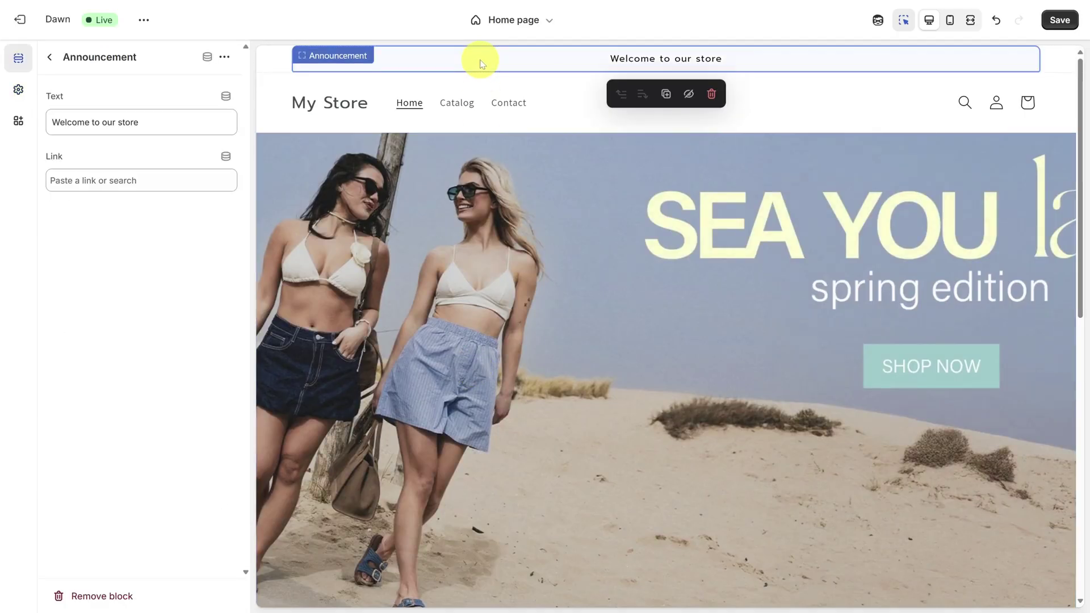
left_click(275, 74)
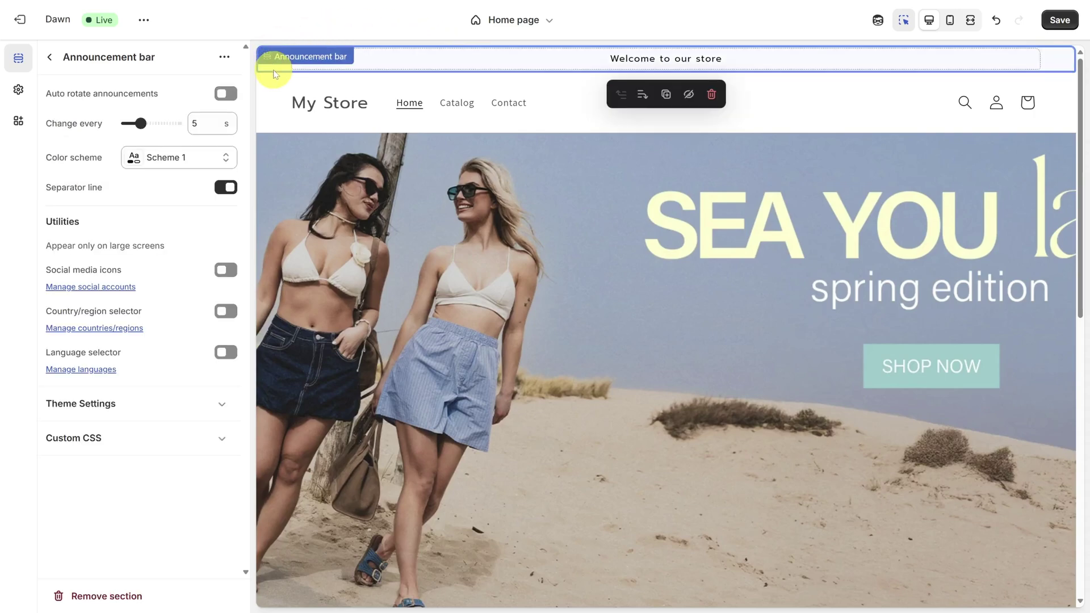
left_click(192, 162)
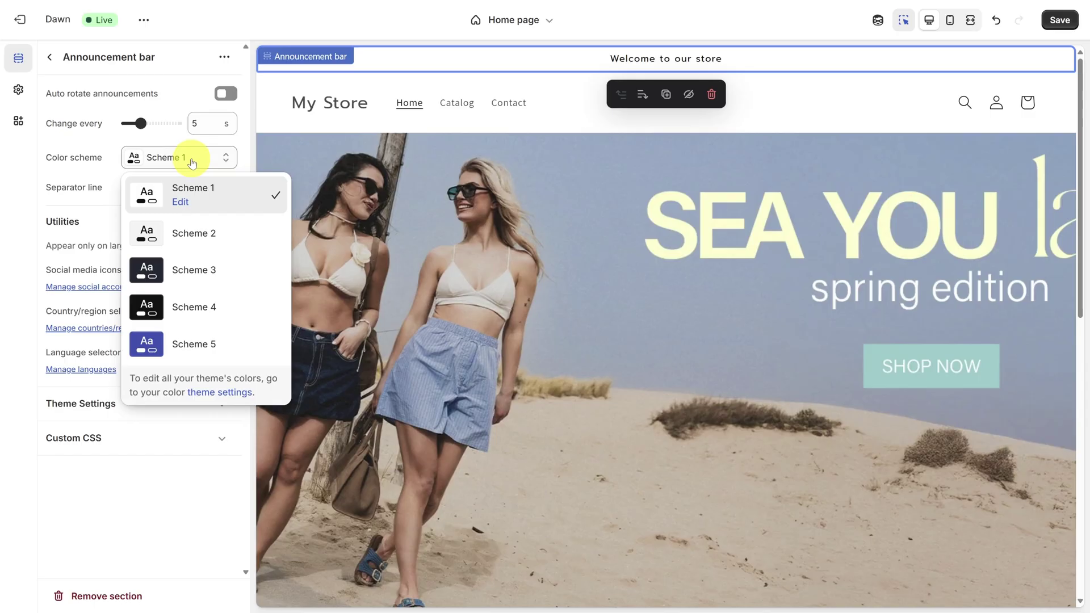
left_click(197, 268)
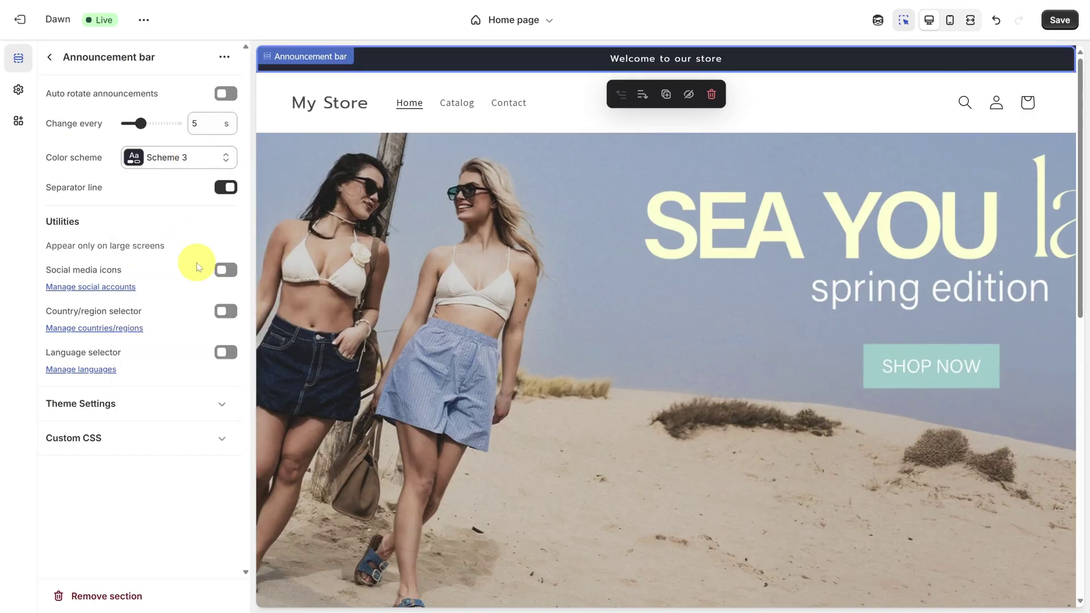
left_click(227, 96)
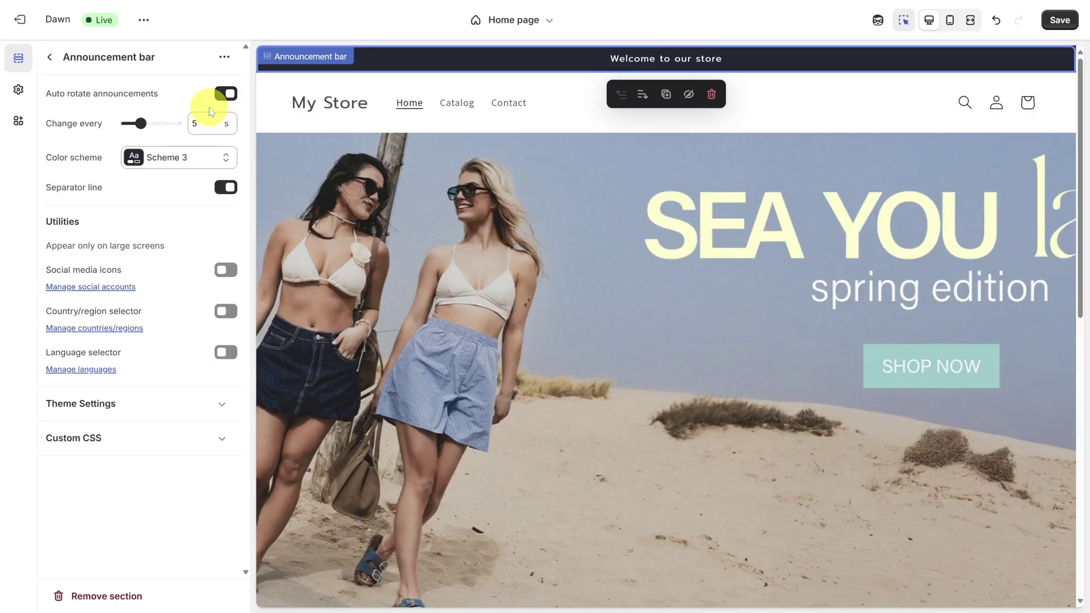
left_click(51, 59)
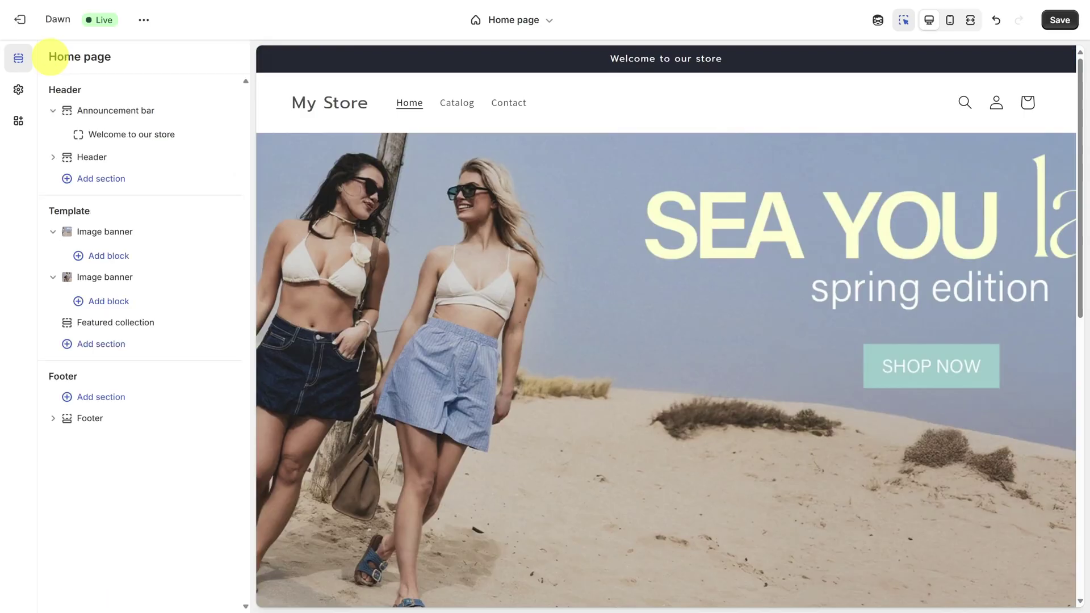
- Add a new announcement block and replace its text with 'Free & easy returns'
mouse_move(136, 151)
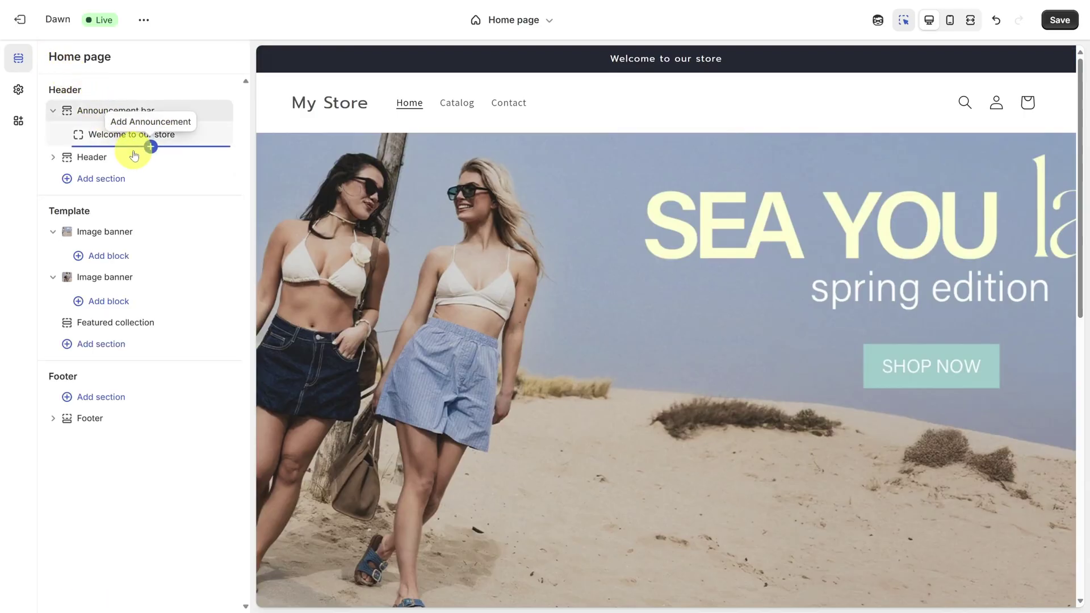
left_click(150, 146)
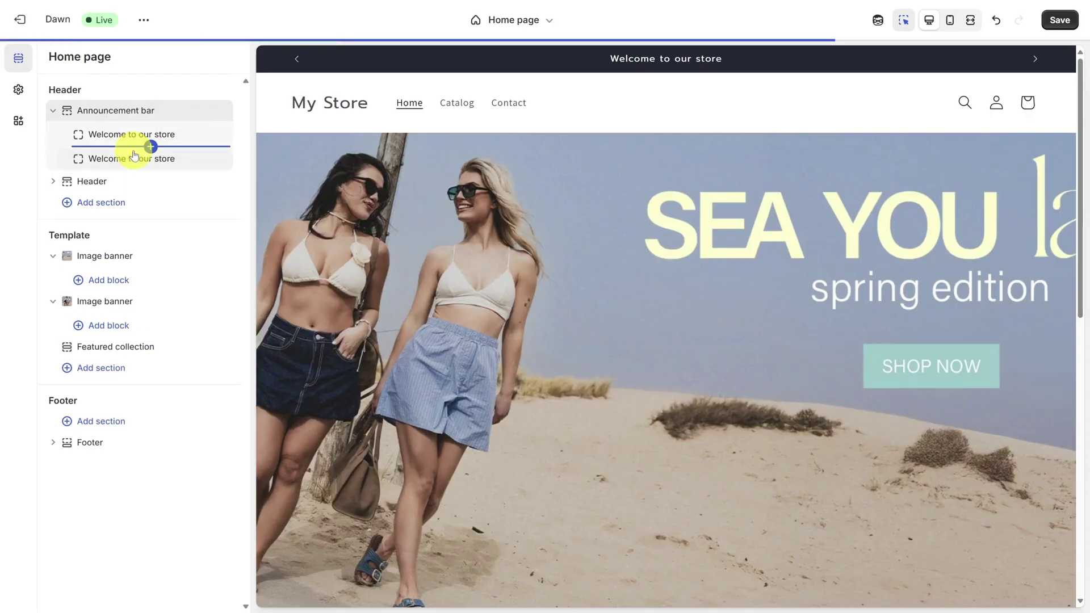
left_click(131, 161)
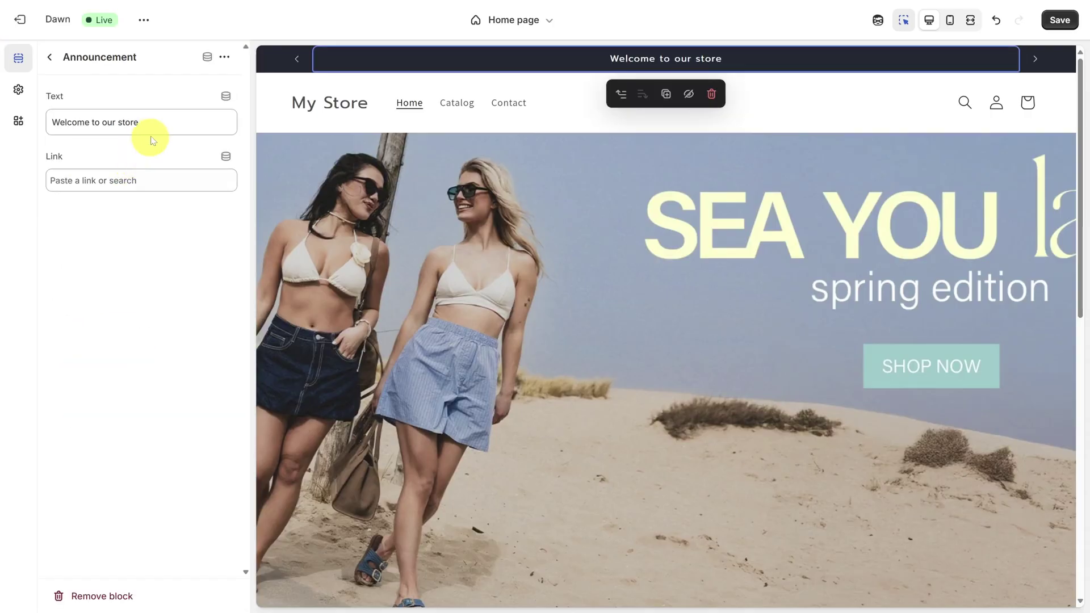
triple_click(155, 122)
type("Free & easy returns")
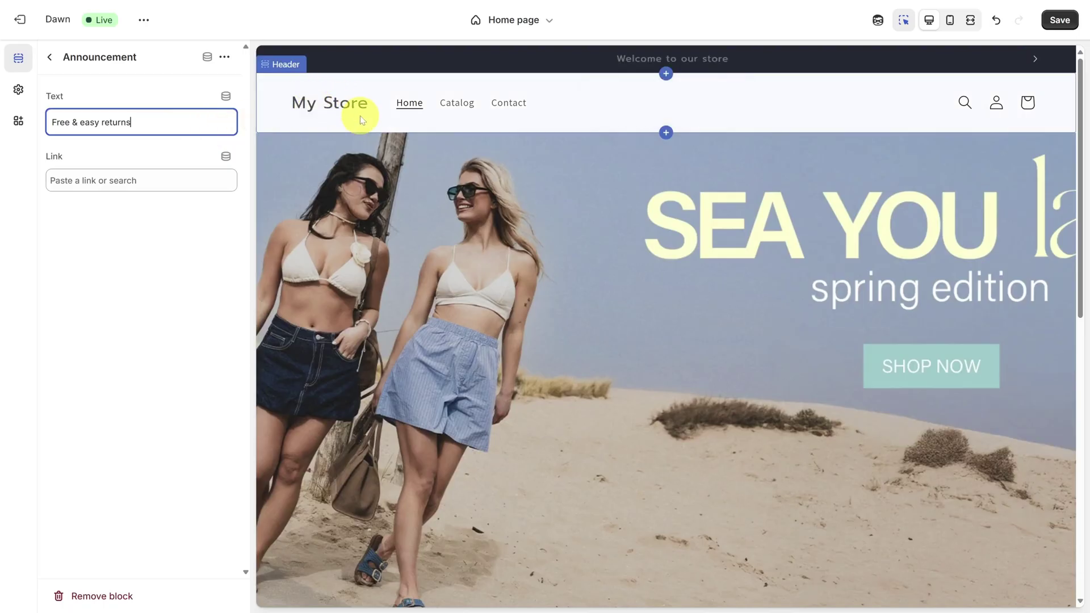
- Upload SM_Logo.webp and set it as the store logo in Theme settings
left_click(18, 93)
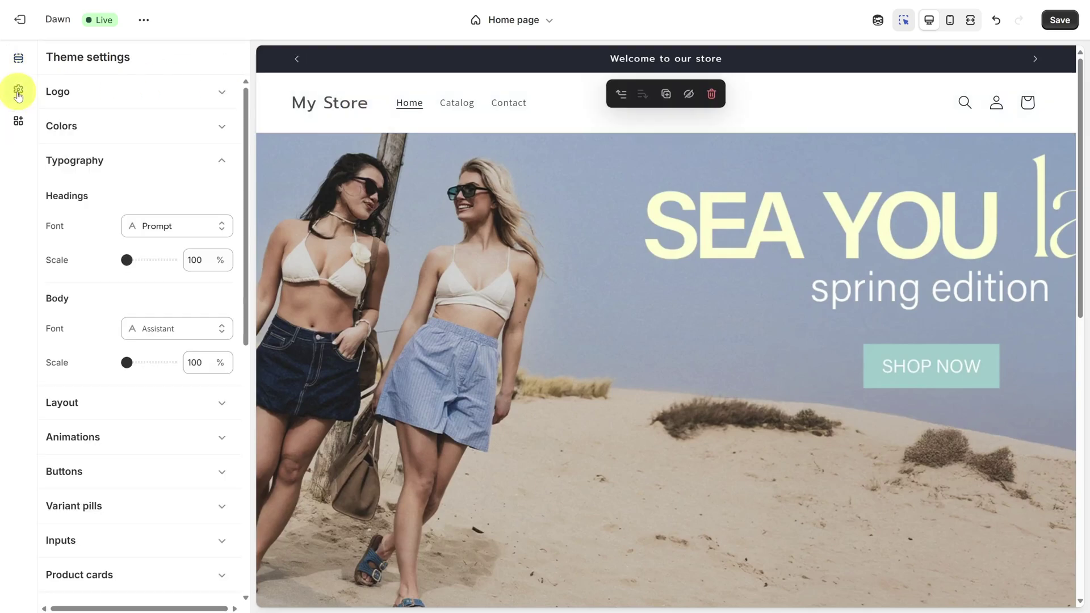
left_click(109, 96)
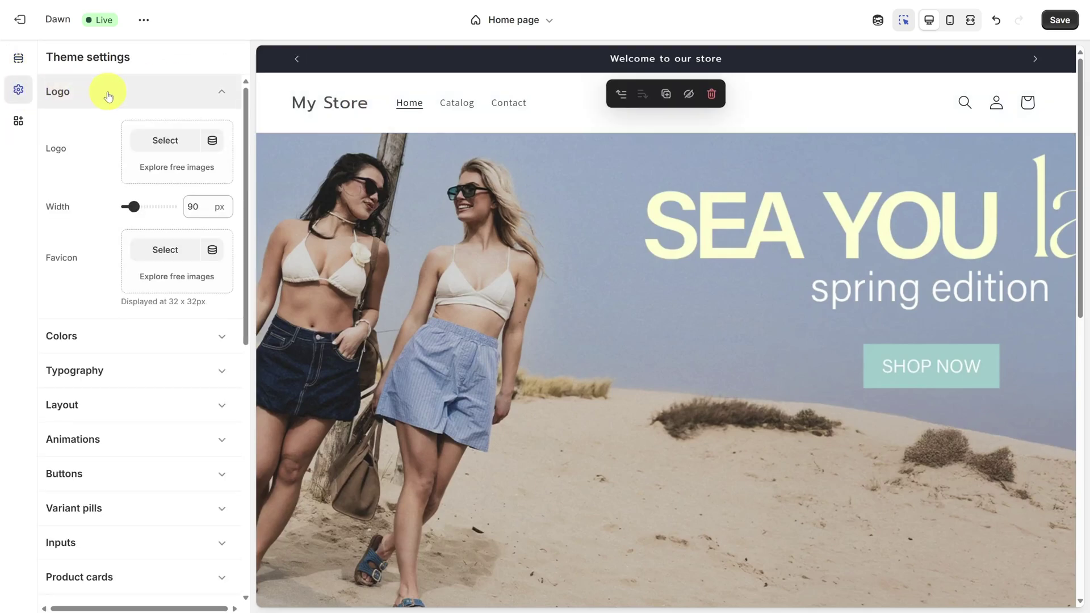
left_click(146, 140)
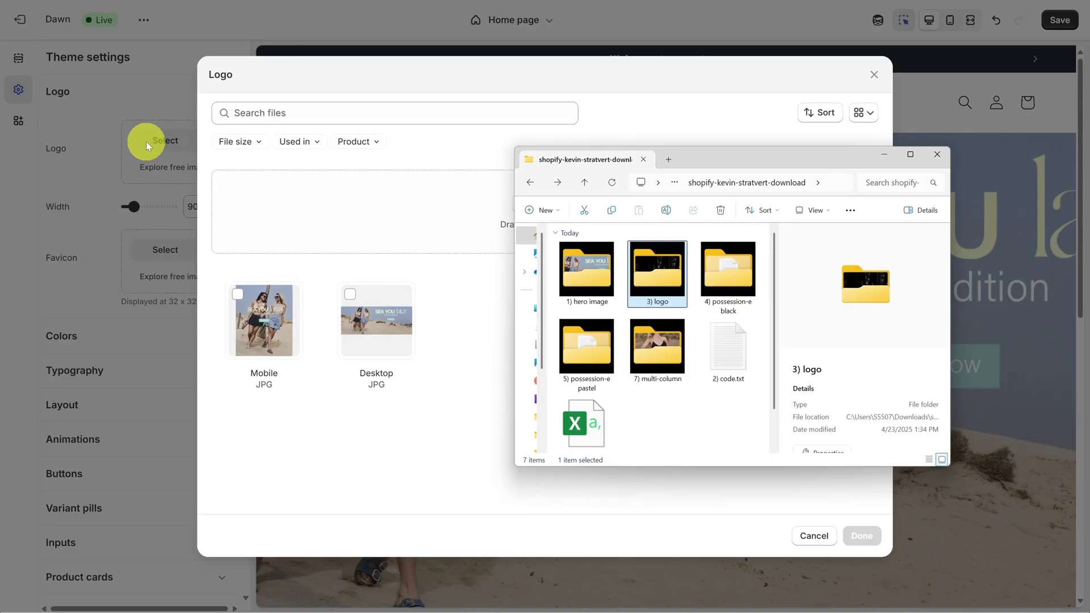
double_click(658, 273)
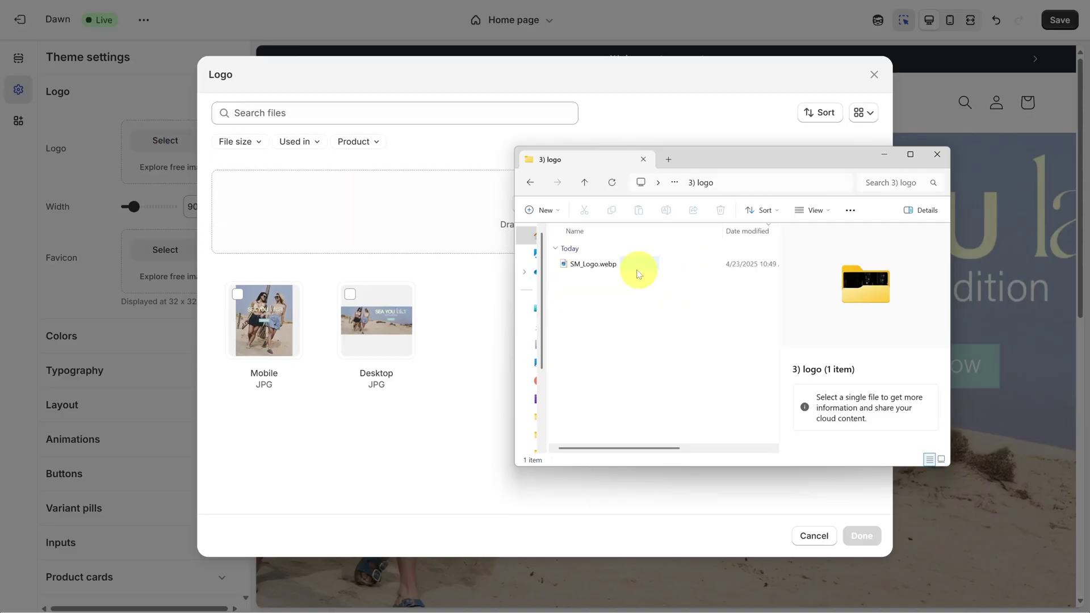
left_click_drag(596, 268, 384, 209)
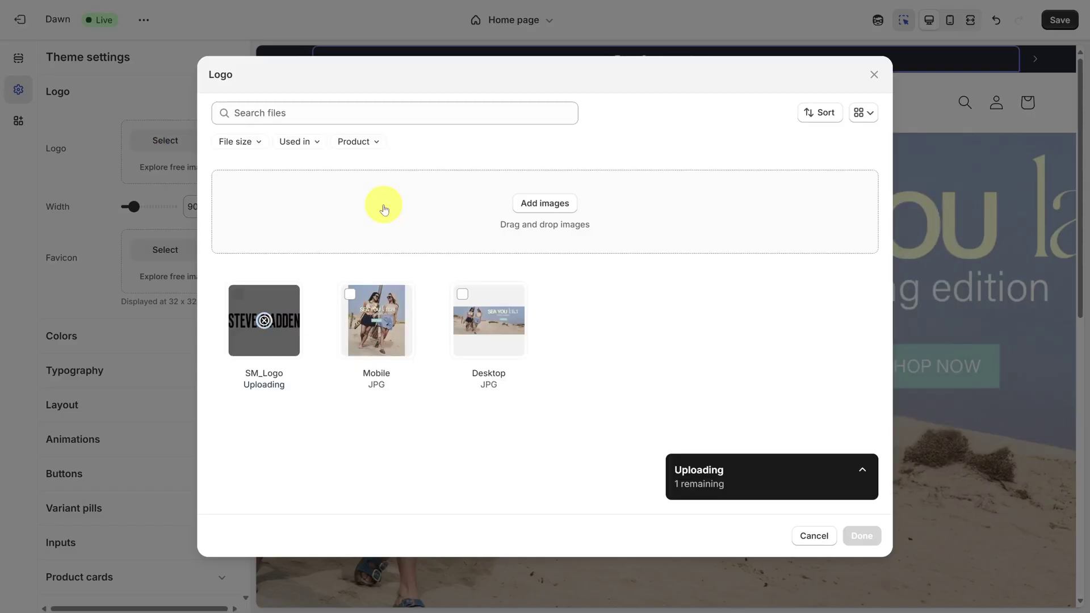
left_click(862, 536)
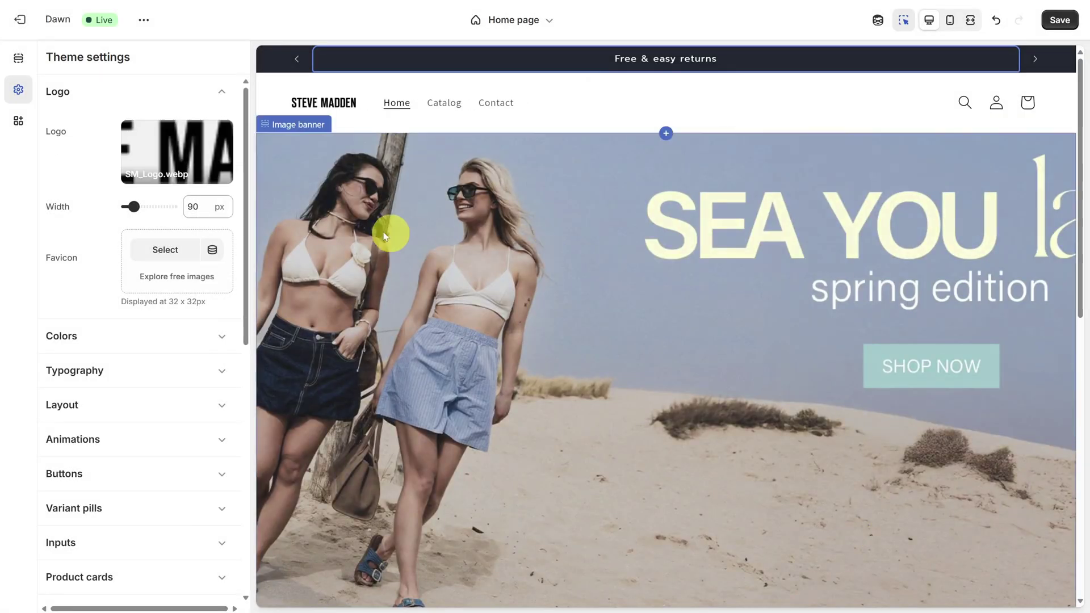
- Widen the header logo from 90 to 160 px and save the theme
left_click_drag(135, 207, 146, 208)
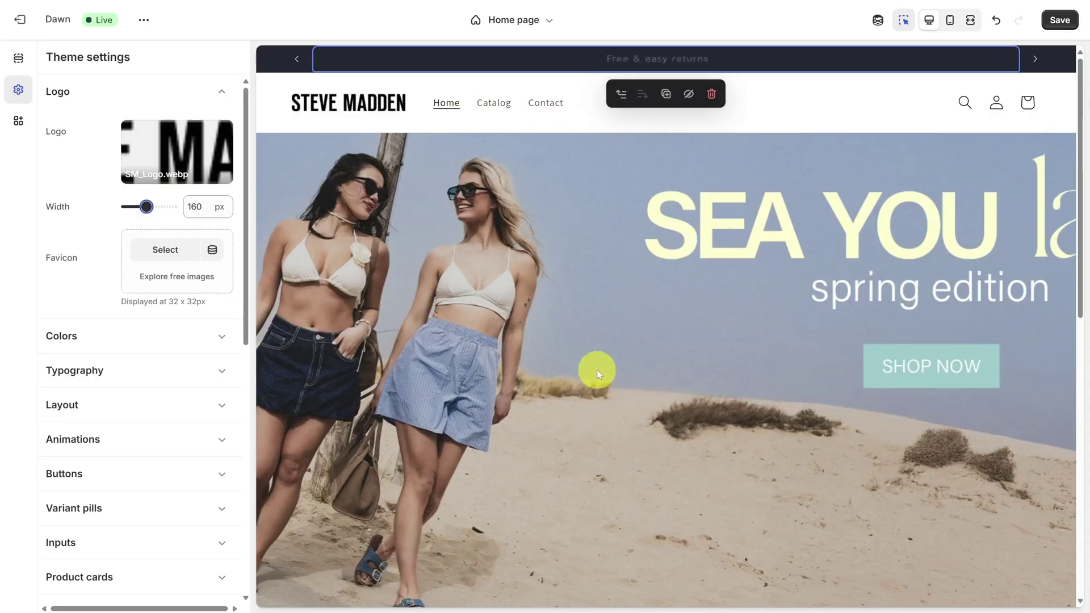
scroll(596, 370, "down", 5)
scroll(642, 489, "down", 2)
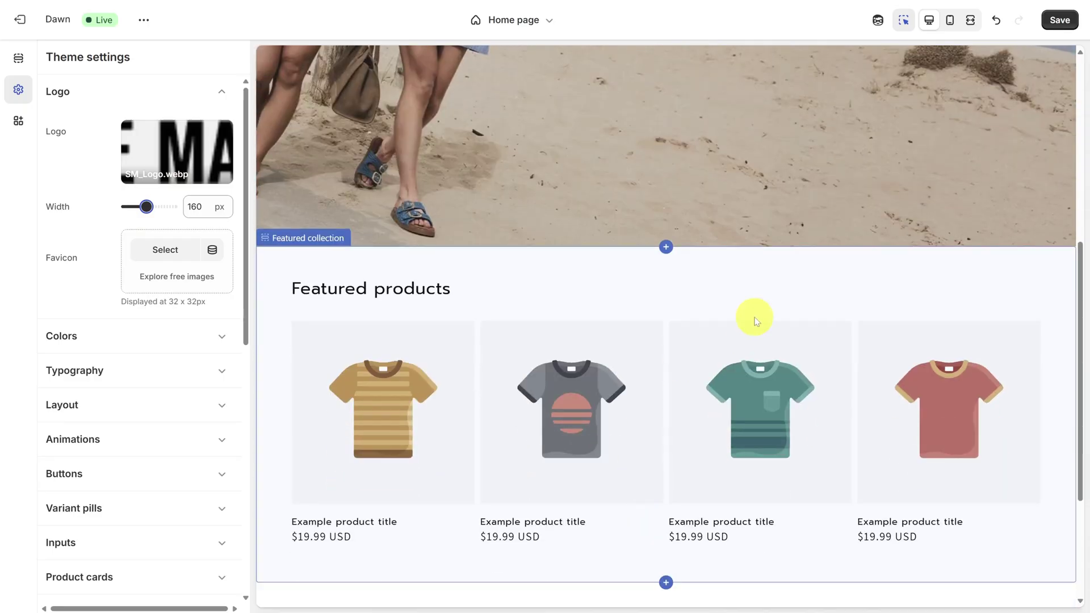
left_click(1063, 23)
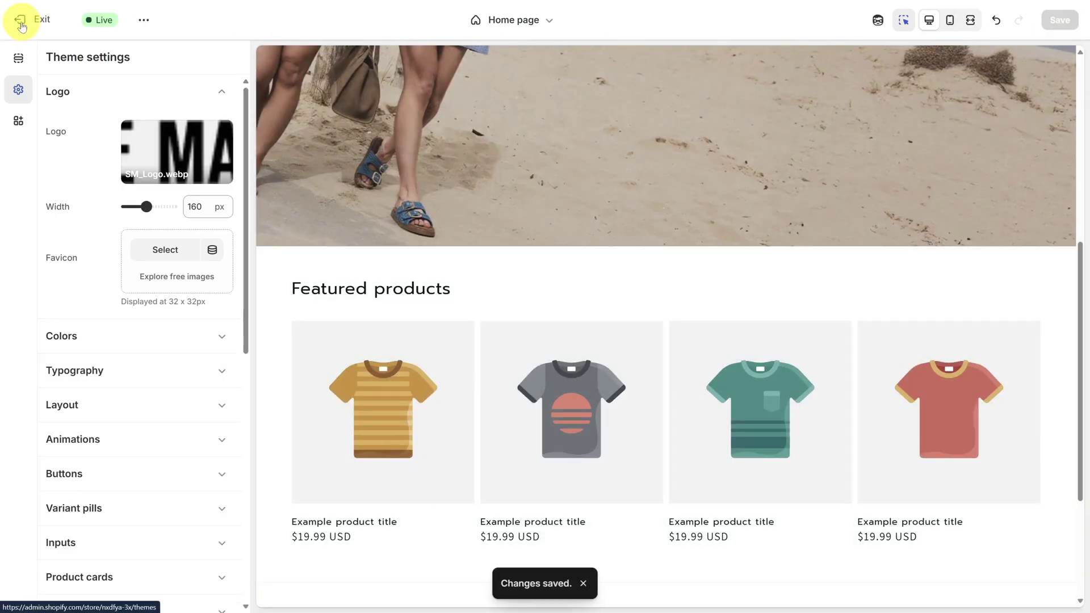
- Start a new product titled 'Possession-e Trainer Pastel Multi'
left_click(21, 22)
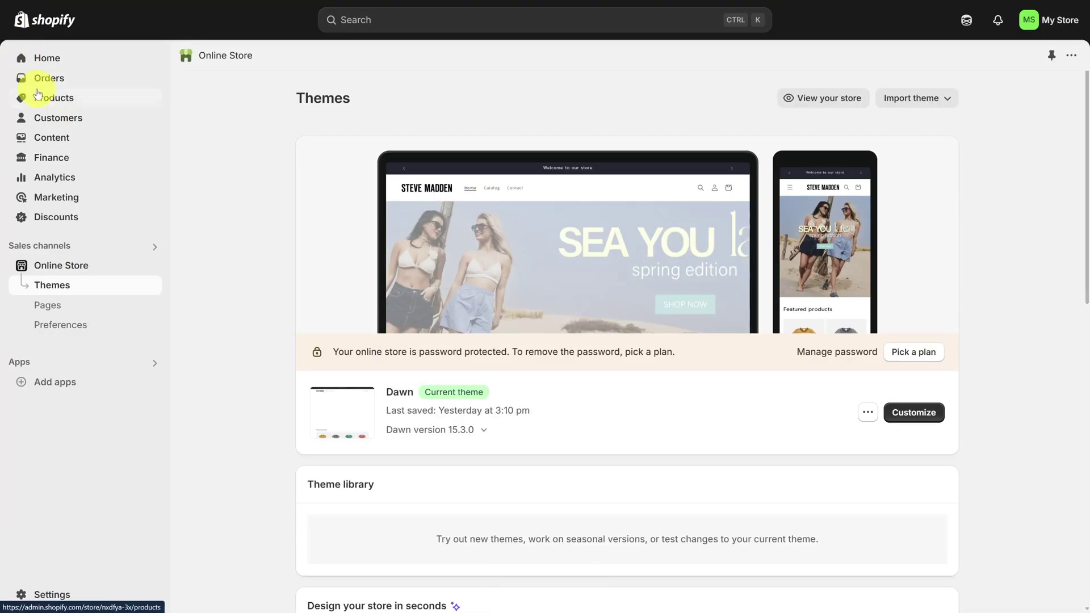
left_click(41, 100)
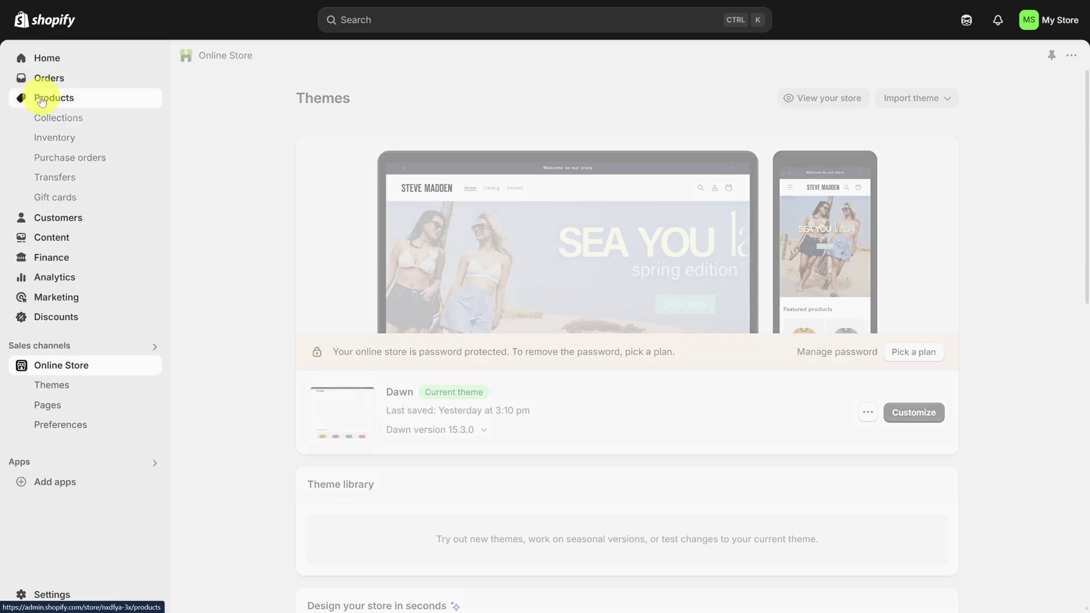
left_click(298, 243)
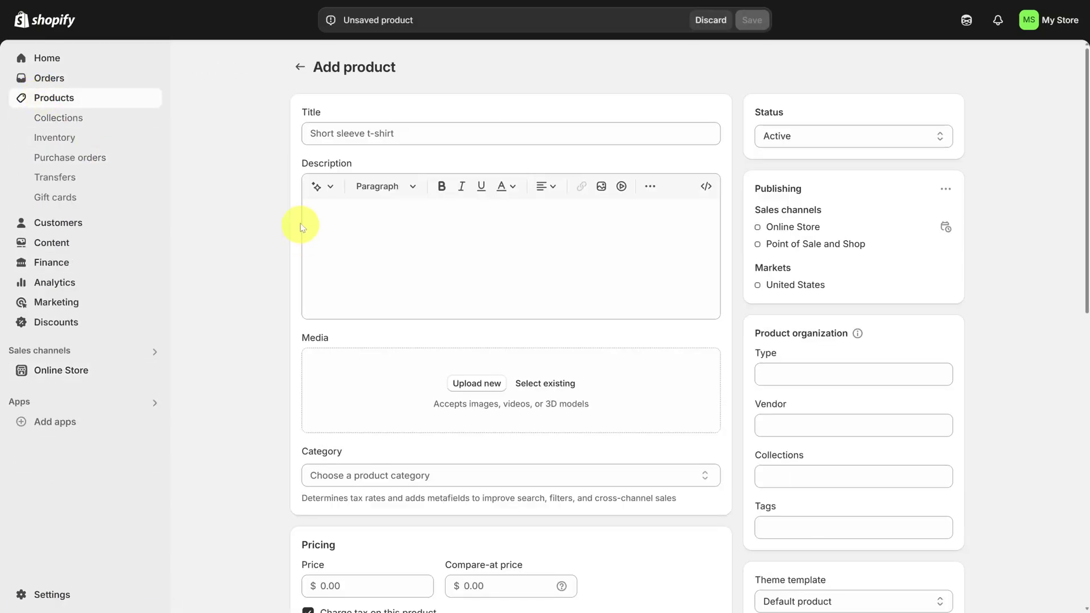
left_click(328, 133)
type("Possession-e Trainer Pastel Multi")
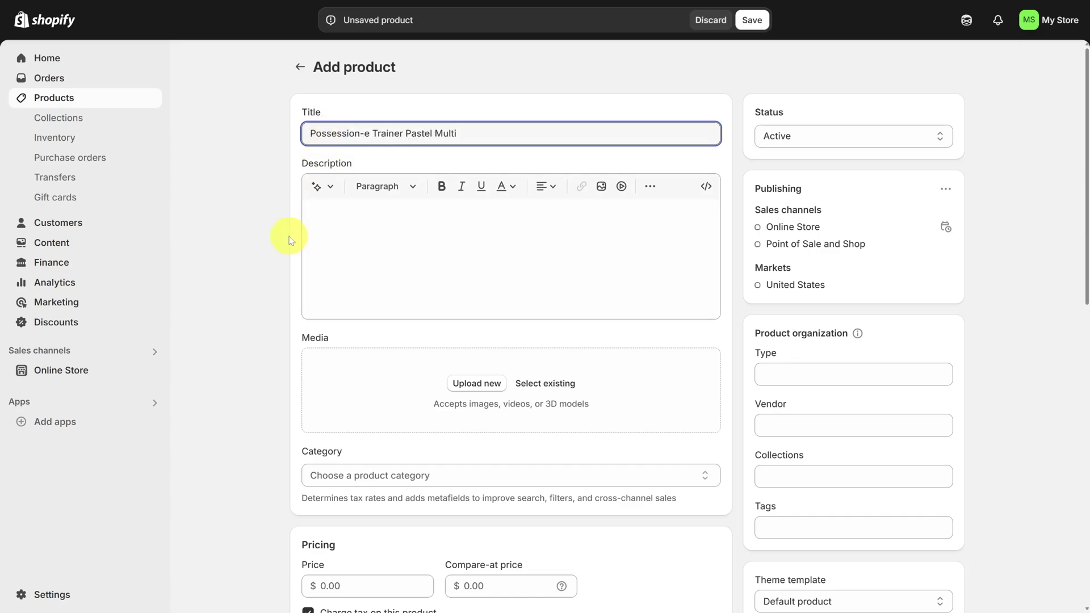
- Add the five pastel sneaker photos to the product media, leaving out the description text file
key("alt+Tab")
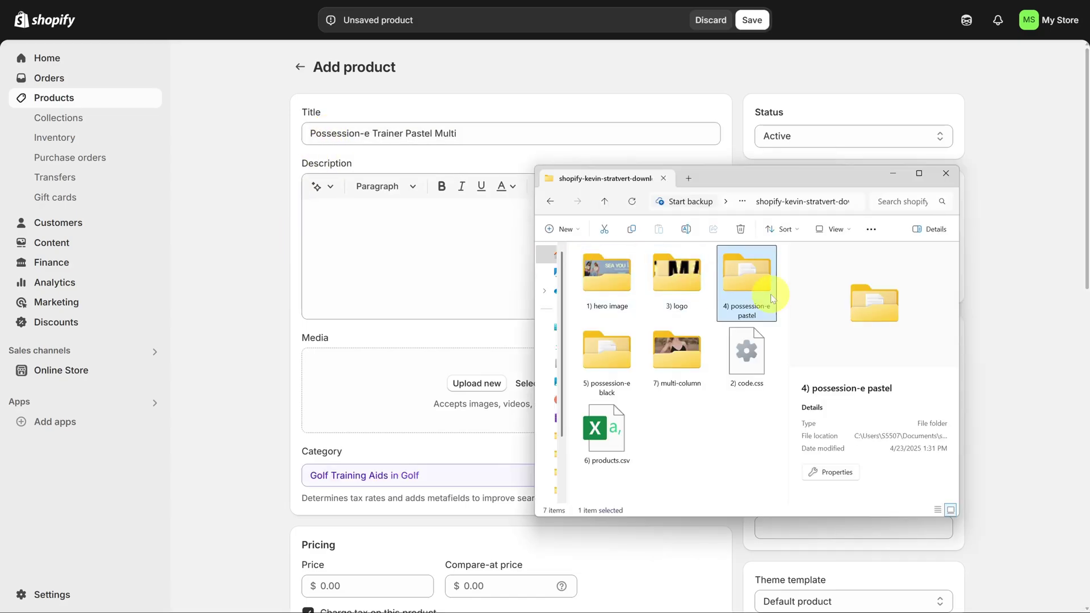
double_click(752, 293)
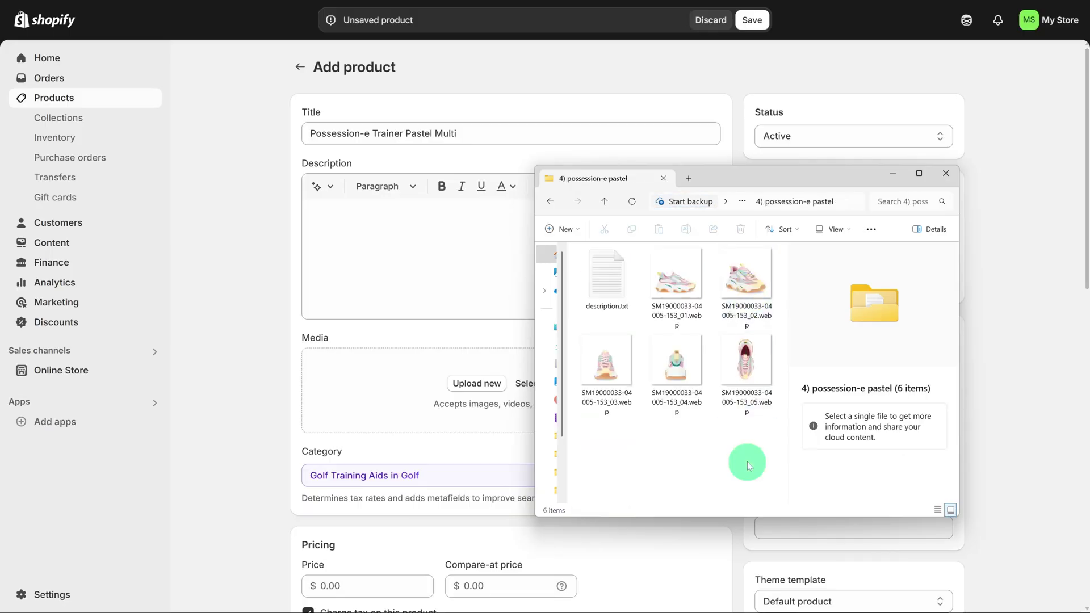
left_click_drag(747, 462, 581, 278)
left_click(581, 278, "ctrl")
left_click_drag(596, 366, 382, 408)
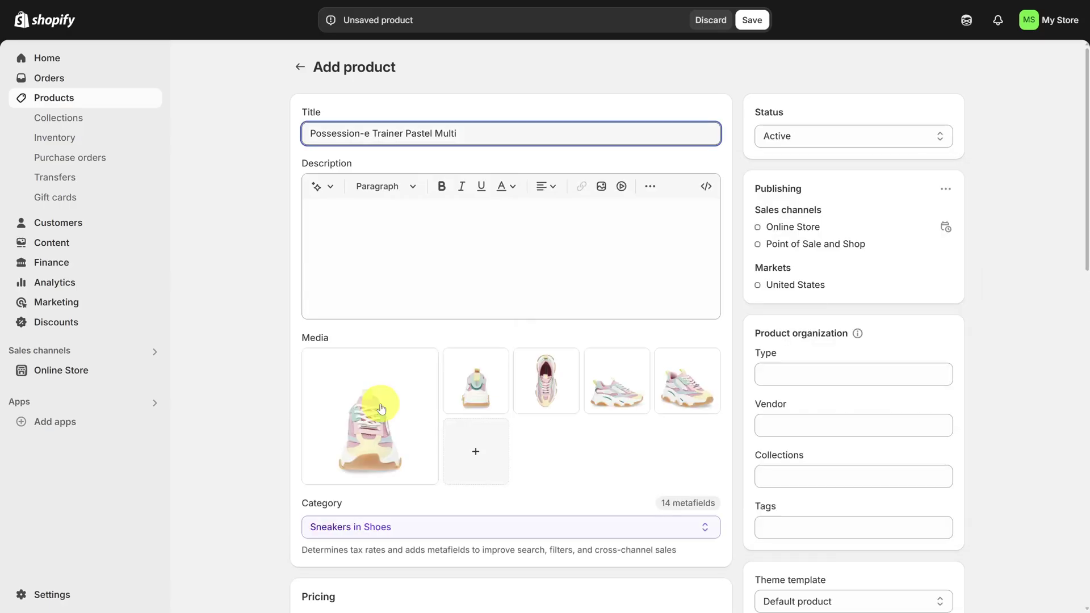
- Paste in the full product description, dismissing the AI description generator
left_click(339, 218)
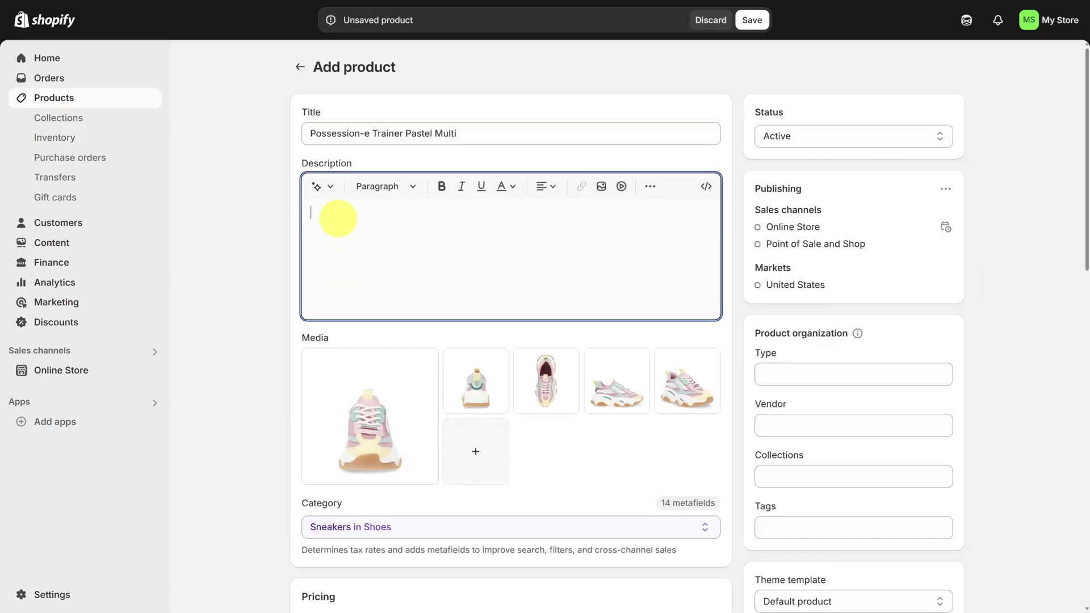
key("ctrl+v")
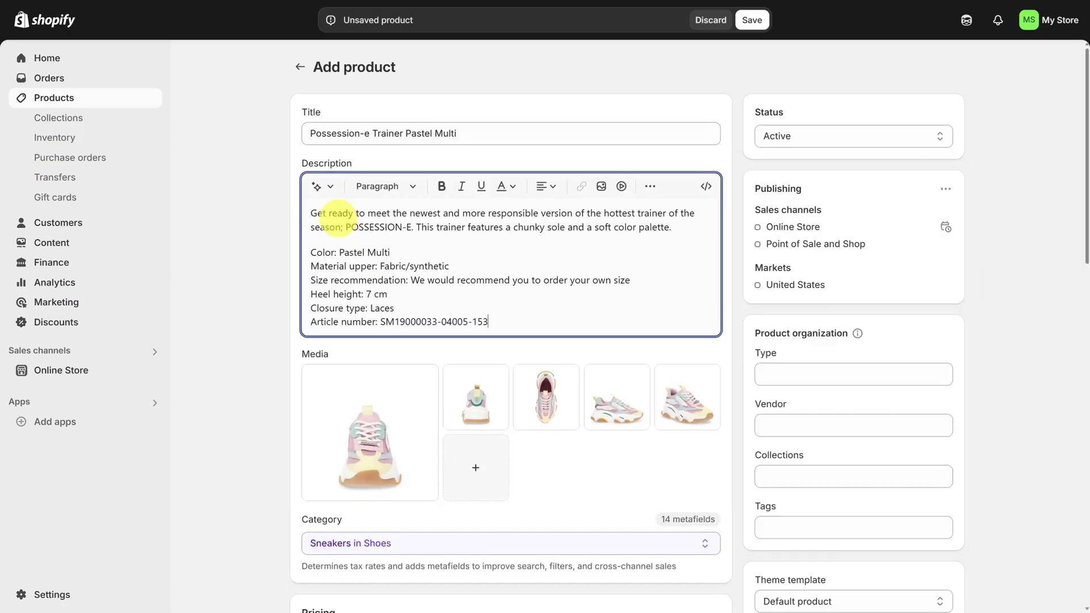
left_click(316, 189)
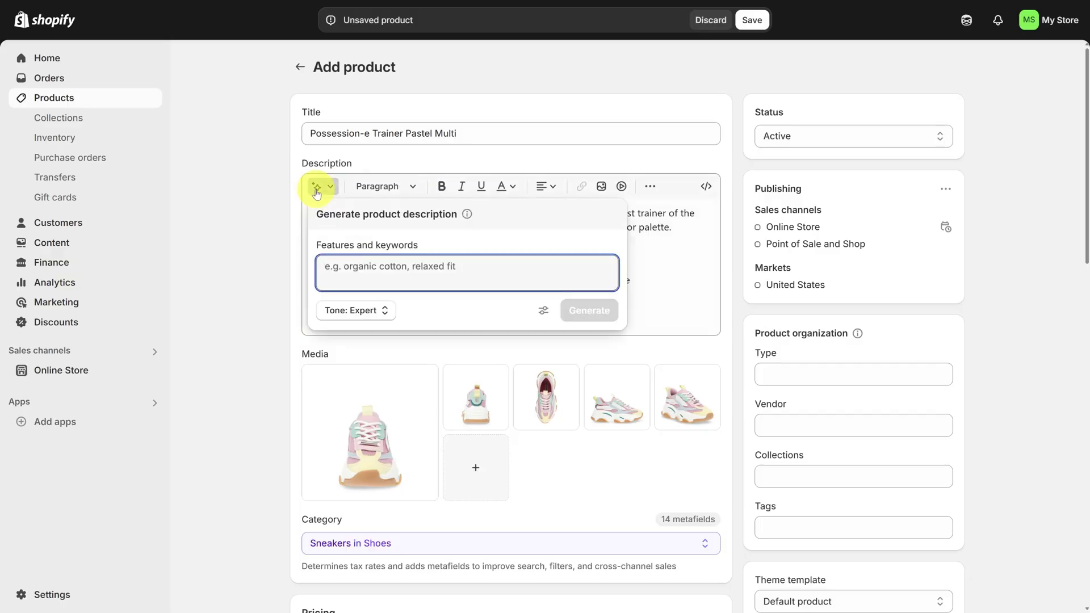
left_click(284, 348)
scroll(275, 372, "down", 5)
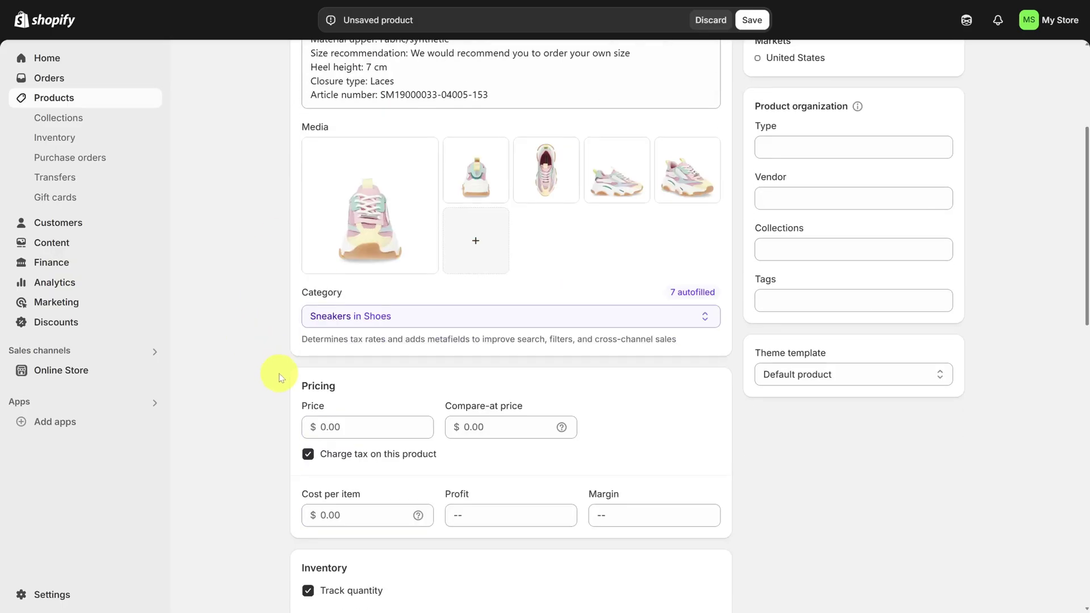
- Price the sneaker at $199.00 and stock 200 units at the Shop location
left_click(375, 370)
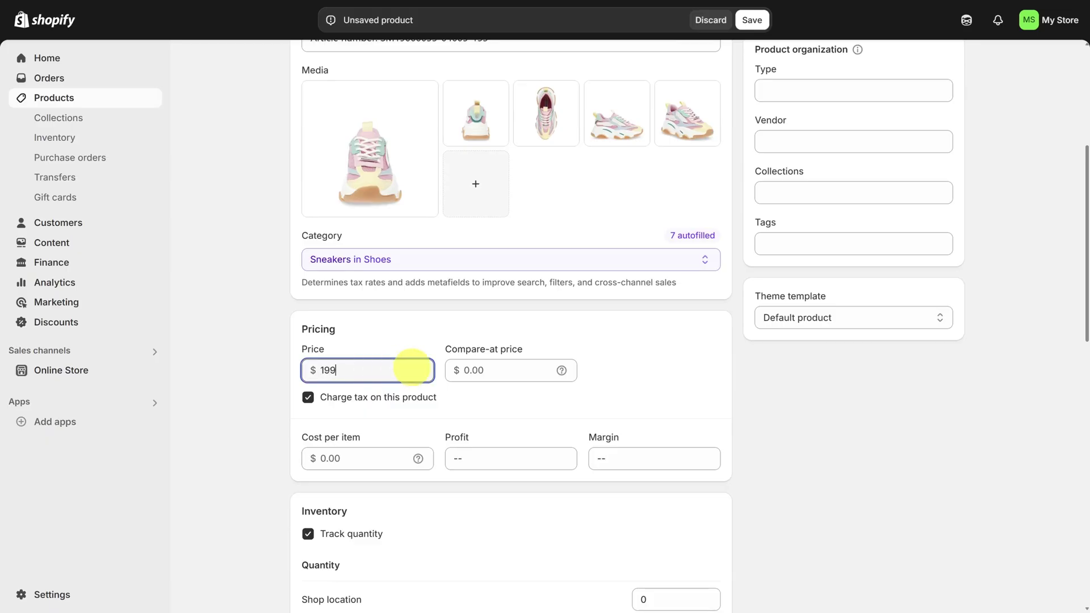
mouse_move(562, 371)
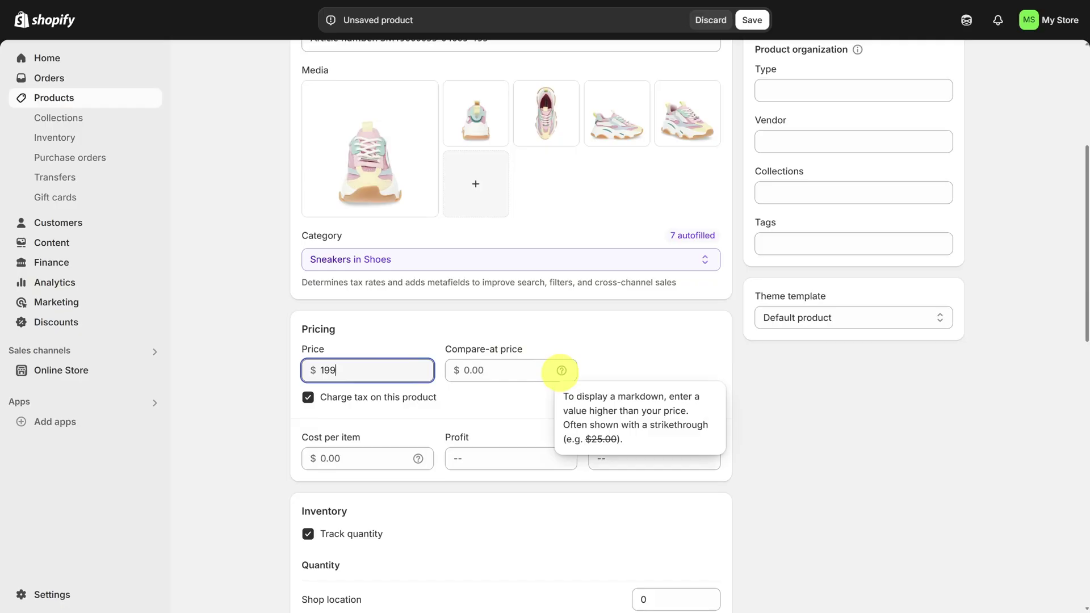
mouse_move(418, 458)
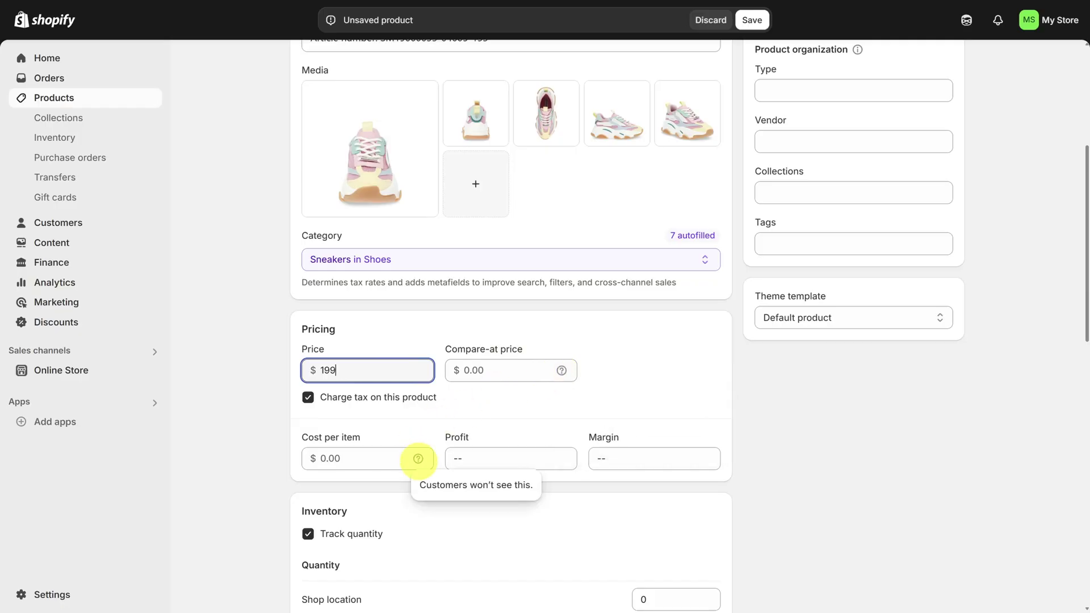
scroll(418, 459, "down", 3)
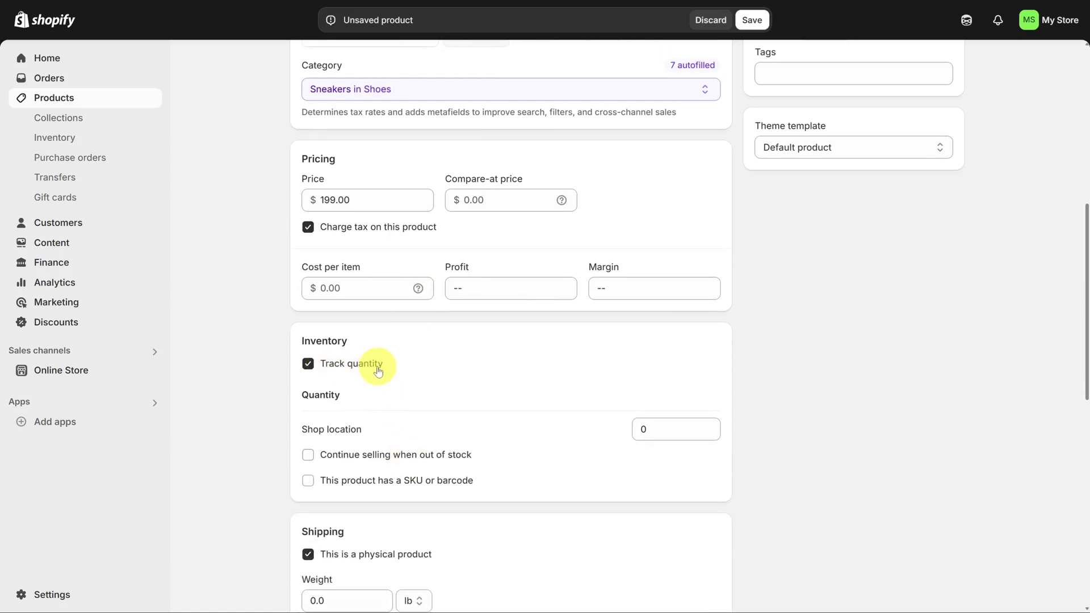
left_click(665, 432)
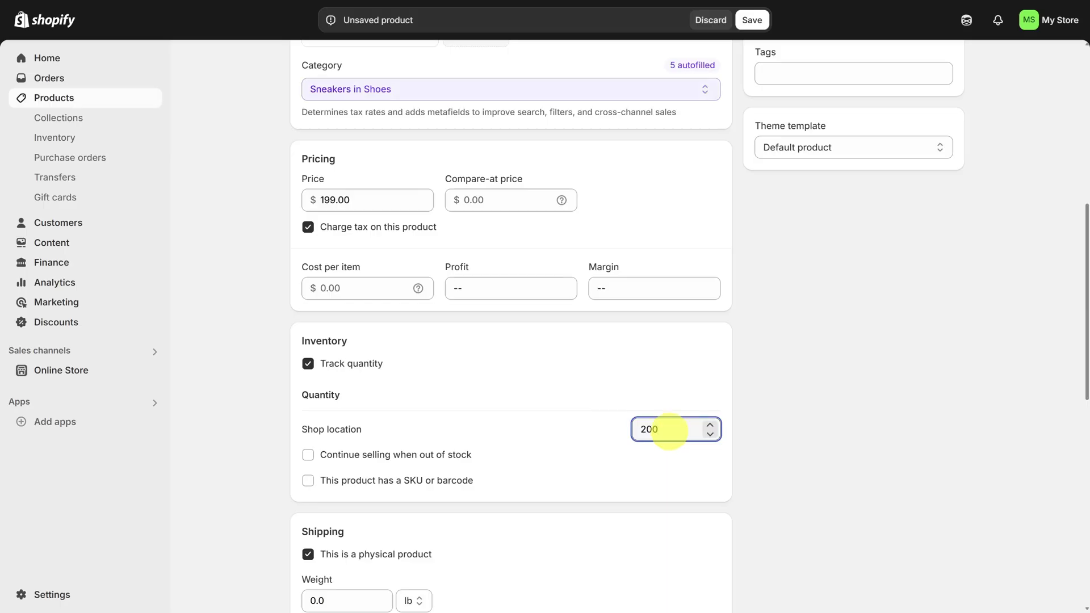
left_click(614, 514)
scroll(568, 432, "down", 7)
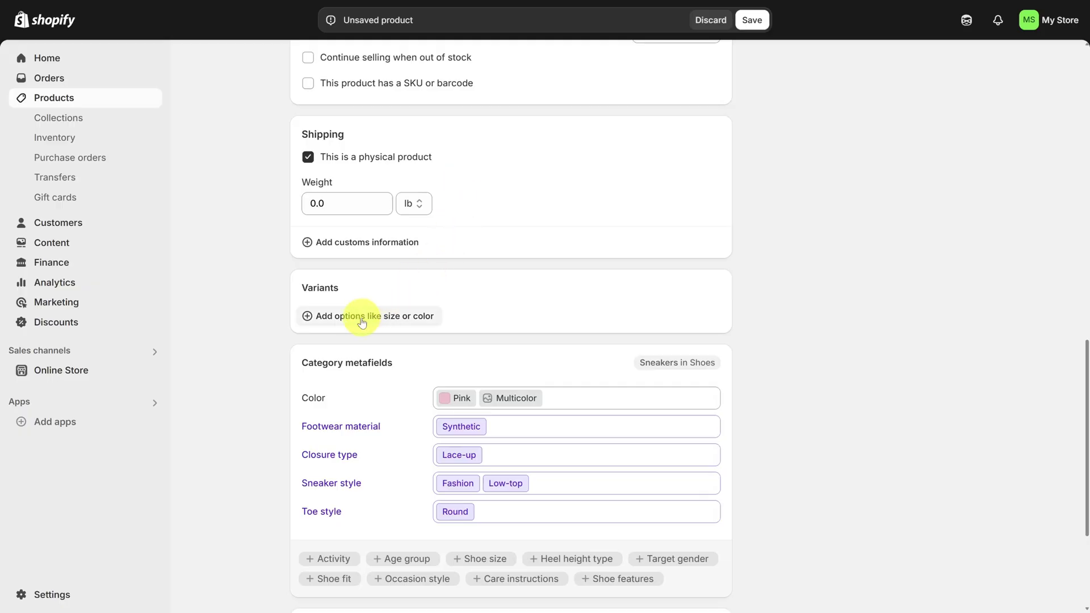
- Add a Color option with Multicolor and Black values, removing Pink
left_click(336, 322)
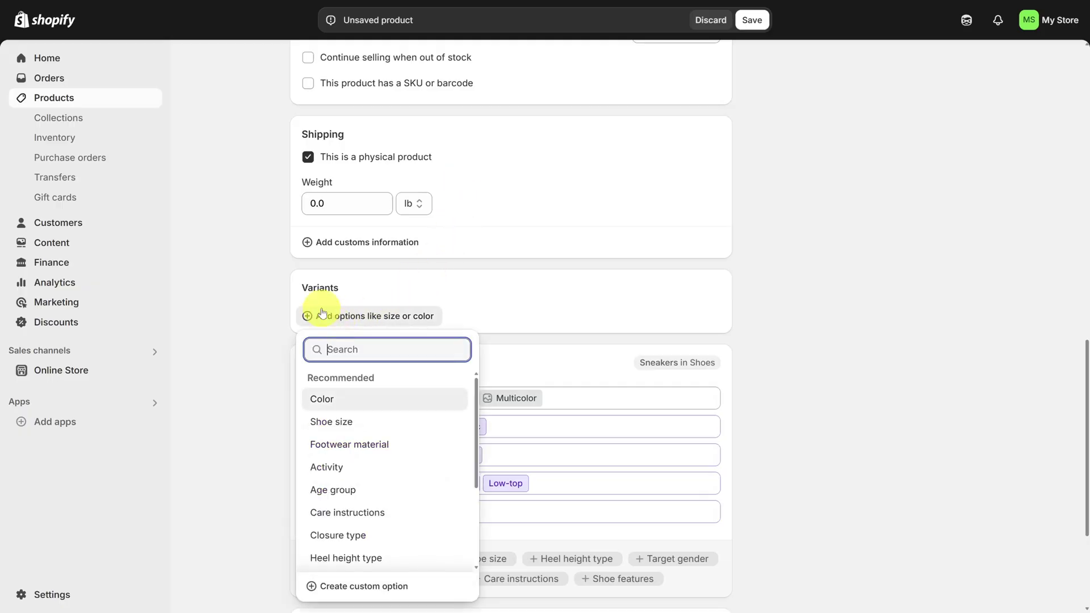
left_click(327, 401)
scroll(292, 414, "down", 3)
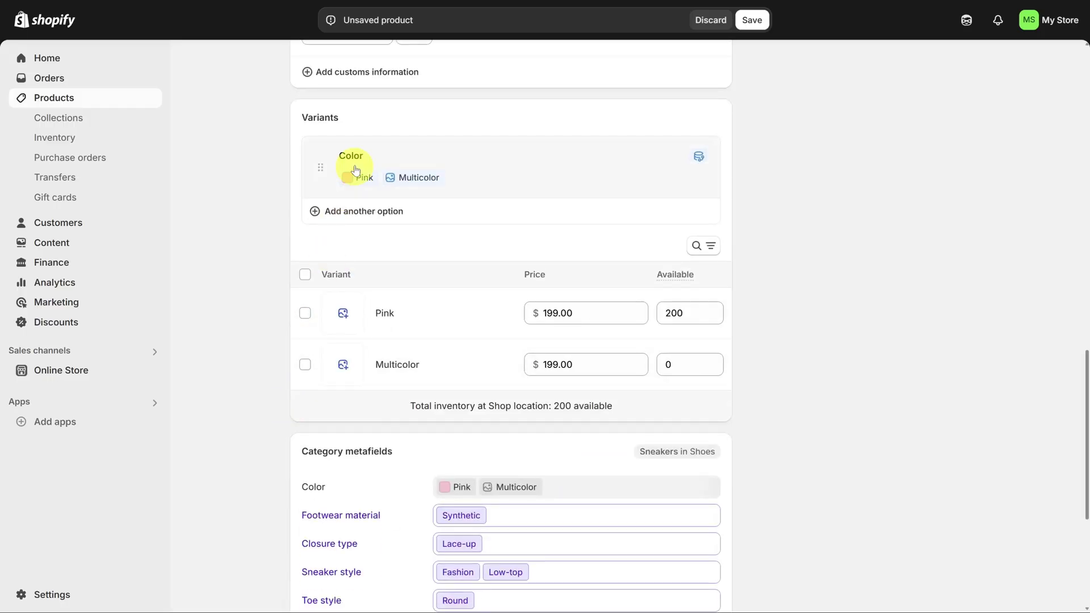
left_click(375, 157)
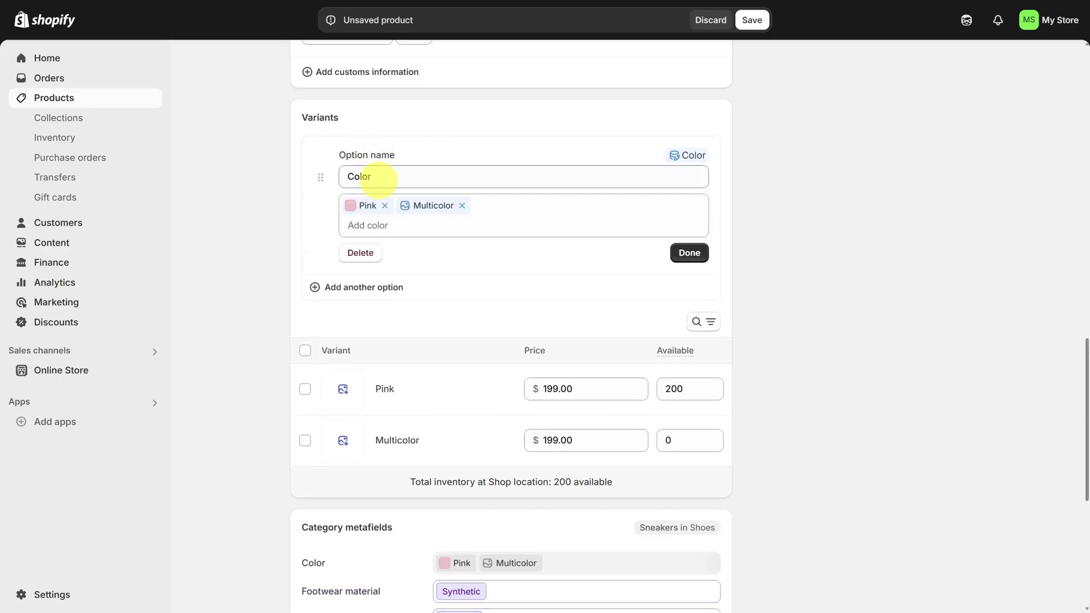
left_click(385, 206)
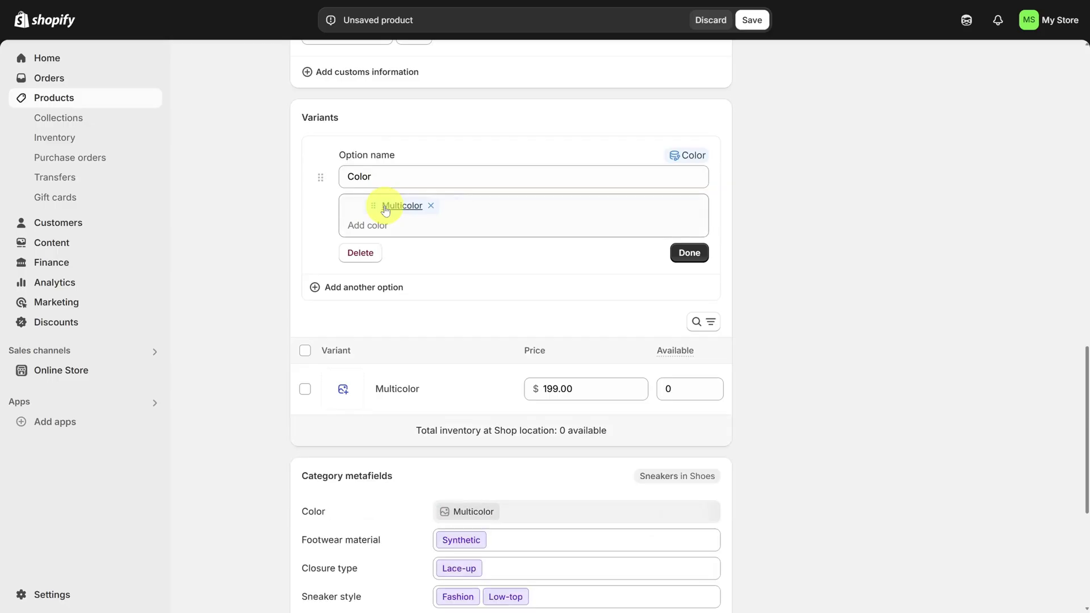
left_click(367, 225)
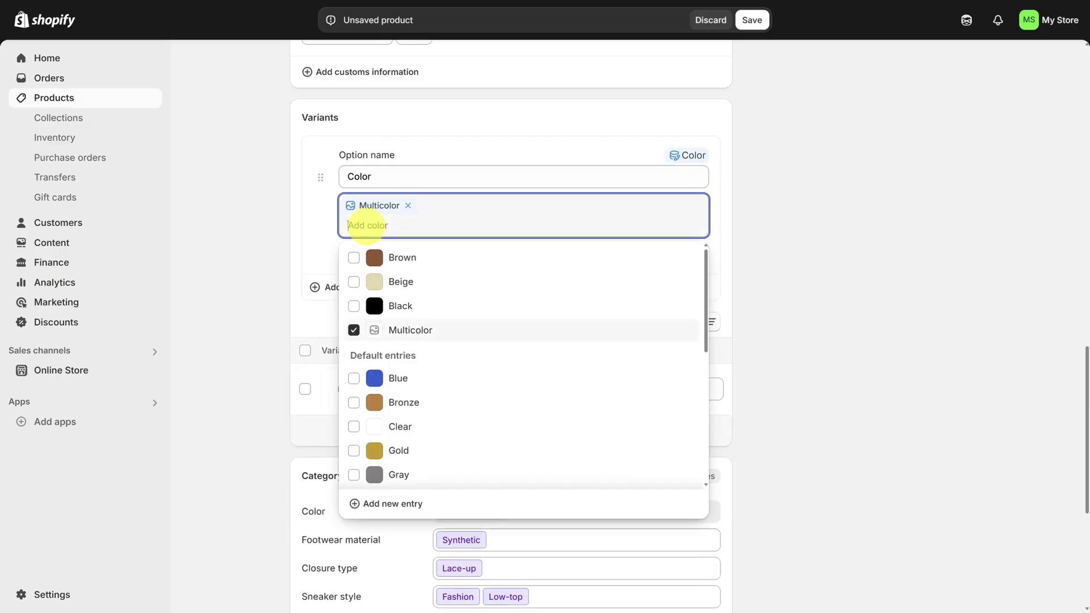
left_click(354, 307)
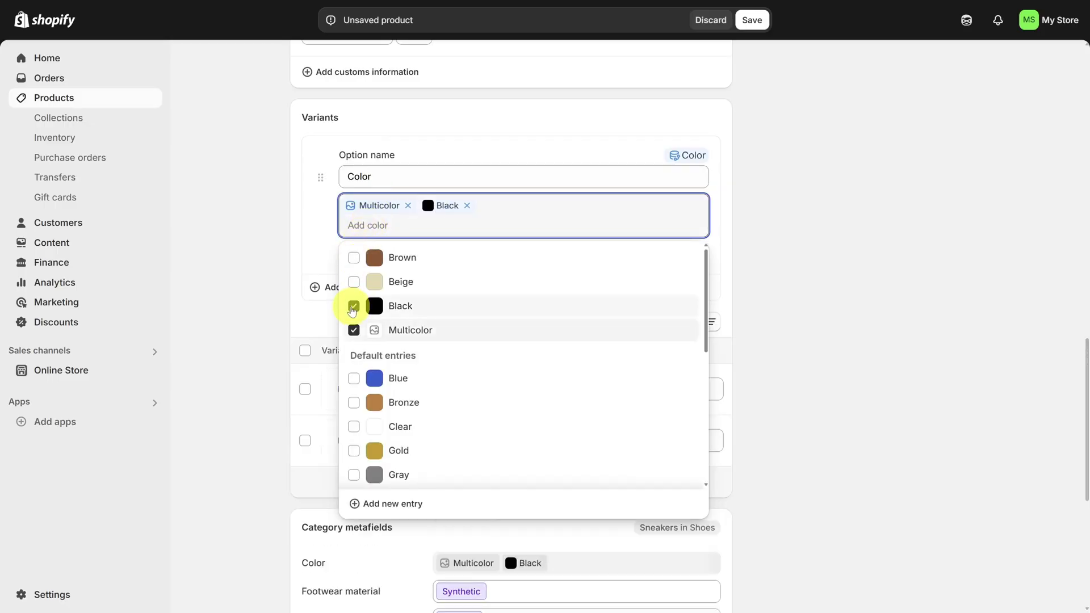
left_click(261, 405)
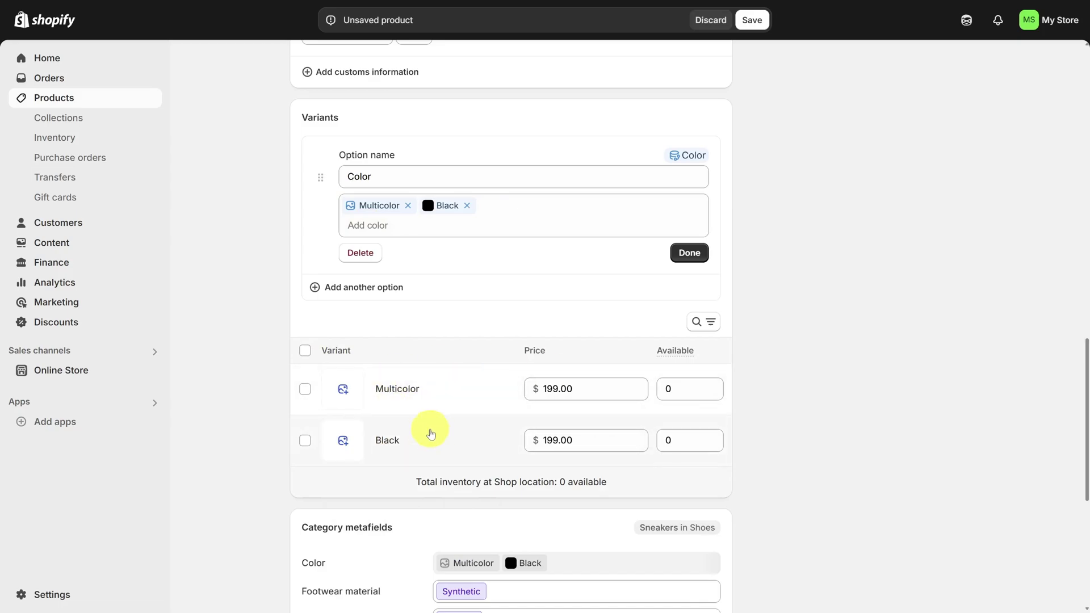
- Set 200 units available for both the Multicolor and Black variants
left_click(676, 388)
type("200")
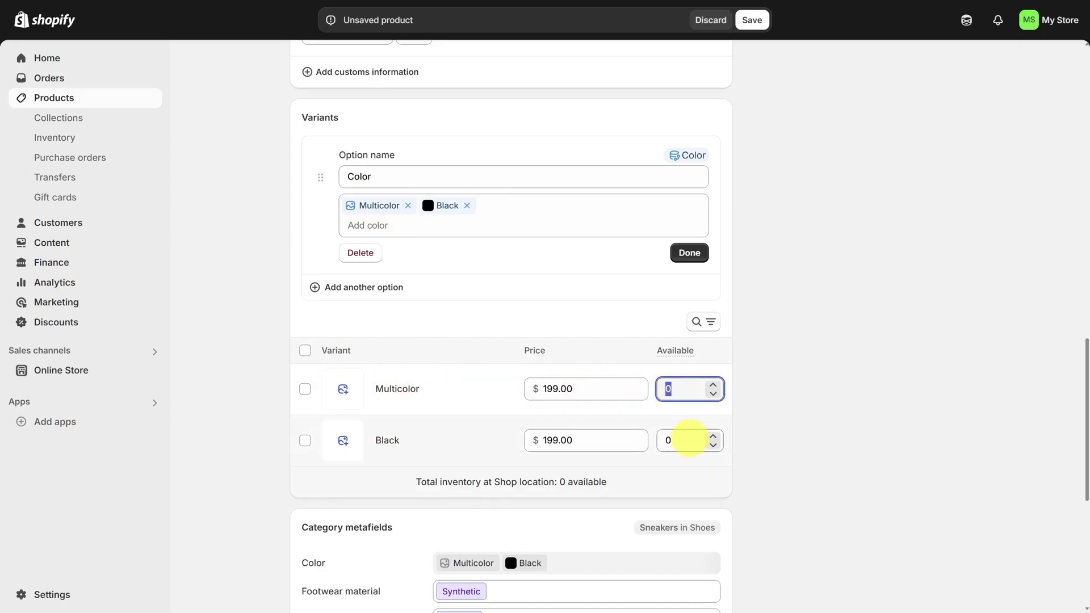
left_click(663, 440)
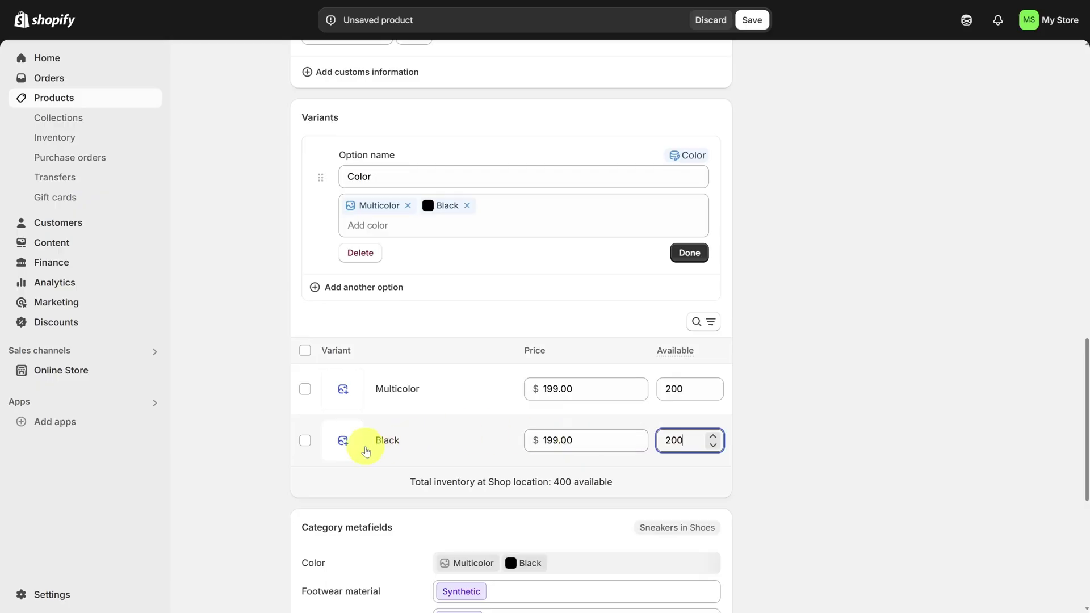
left_click(342, 441)
- Upload the six black sneaker photos and assign the first POSS03S1 image to the Black variant
key("alt+Tab")
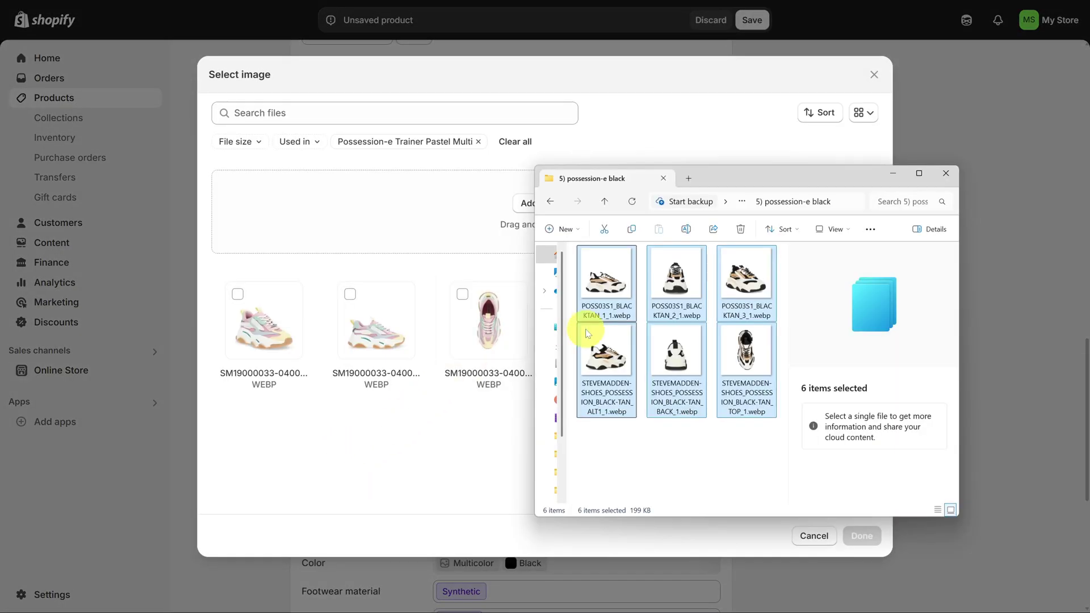
left_click_drag(587, 332, 337, 208)
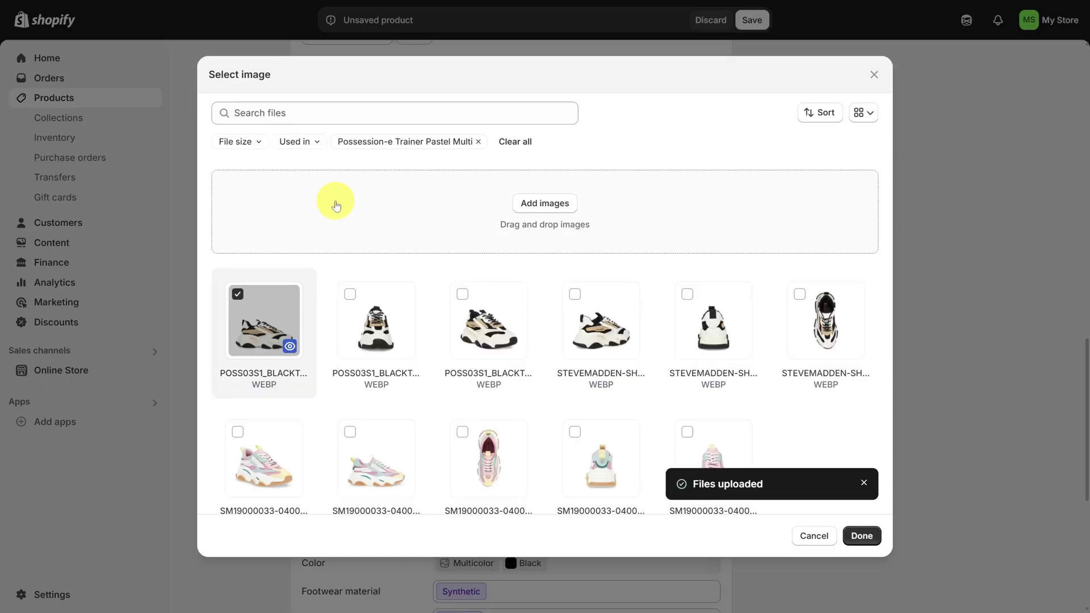
left_click(351, 295)
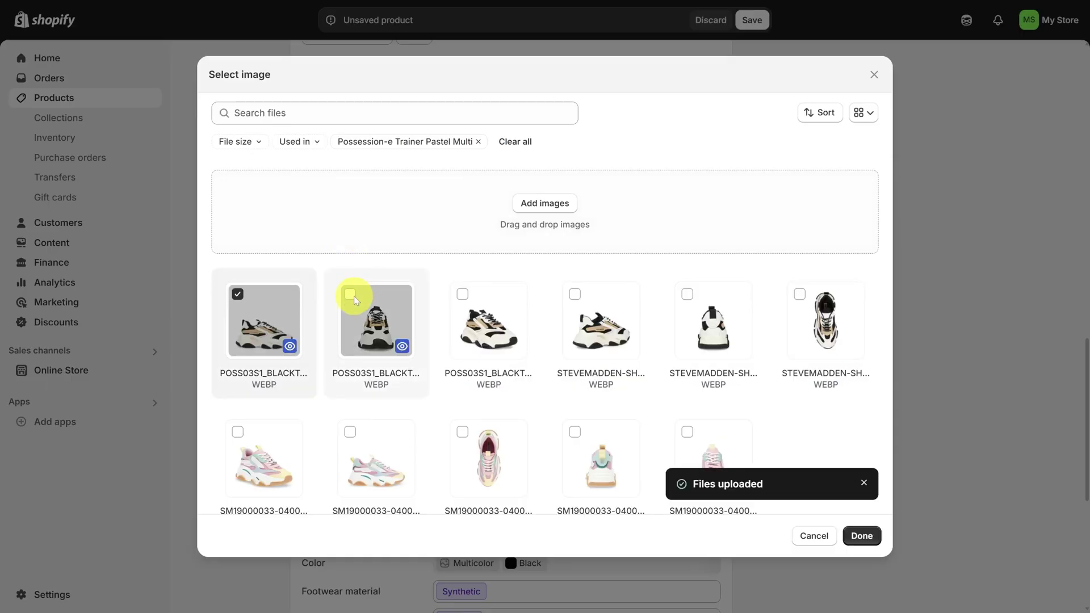
left_click(239, 296)
left_click(862, 536)
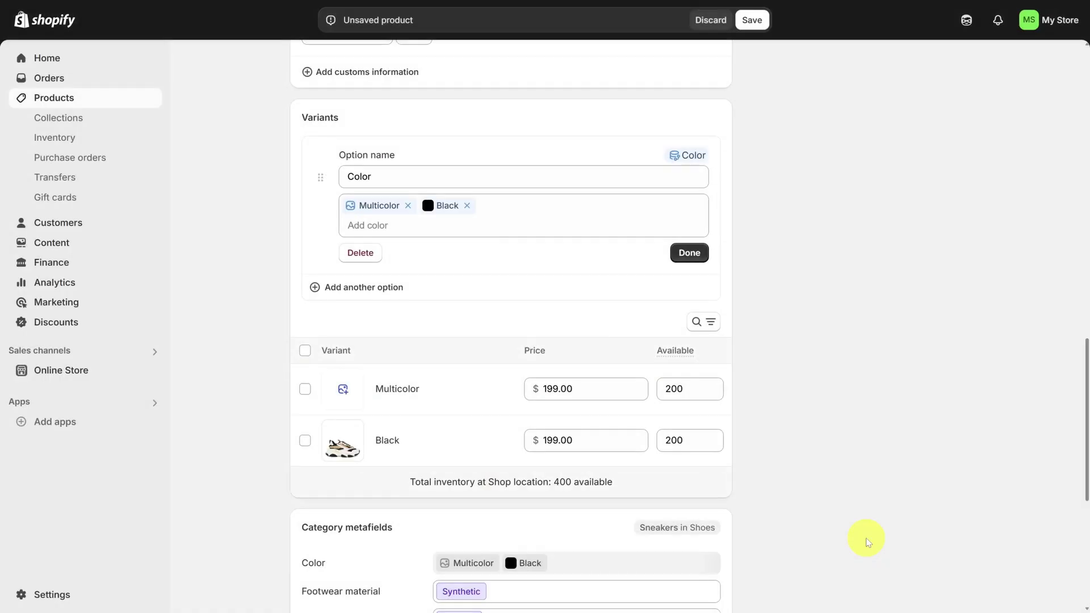
- Save the finished product and return to the products list
scroll(823, 407, "down", 6)
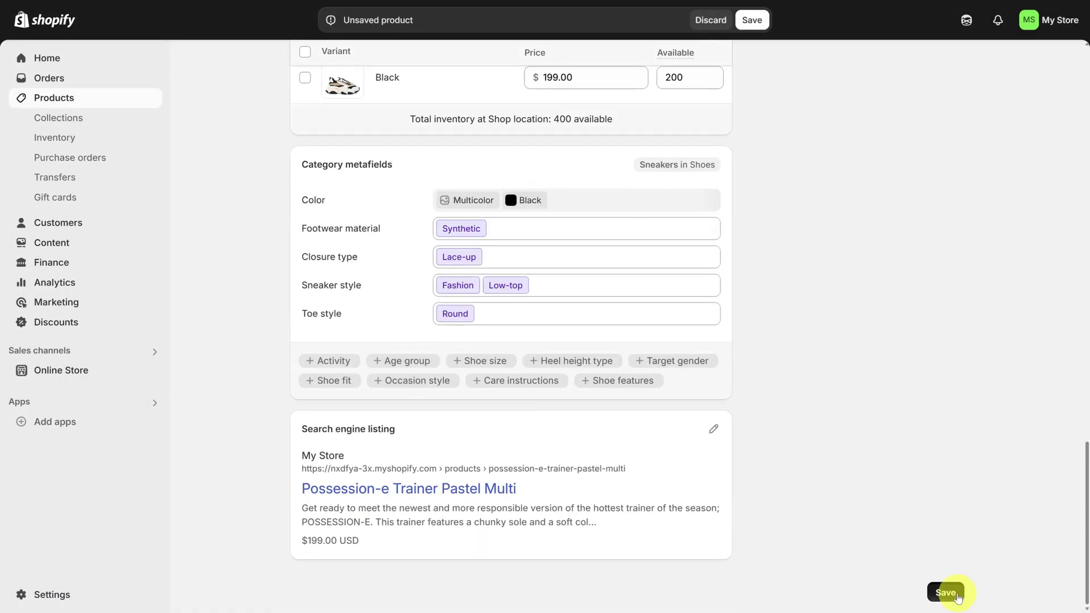
left_click(952, 593)
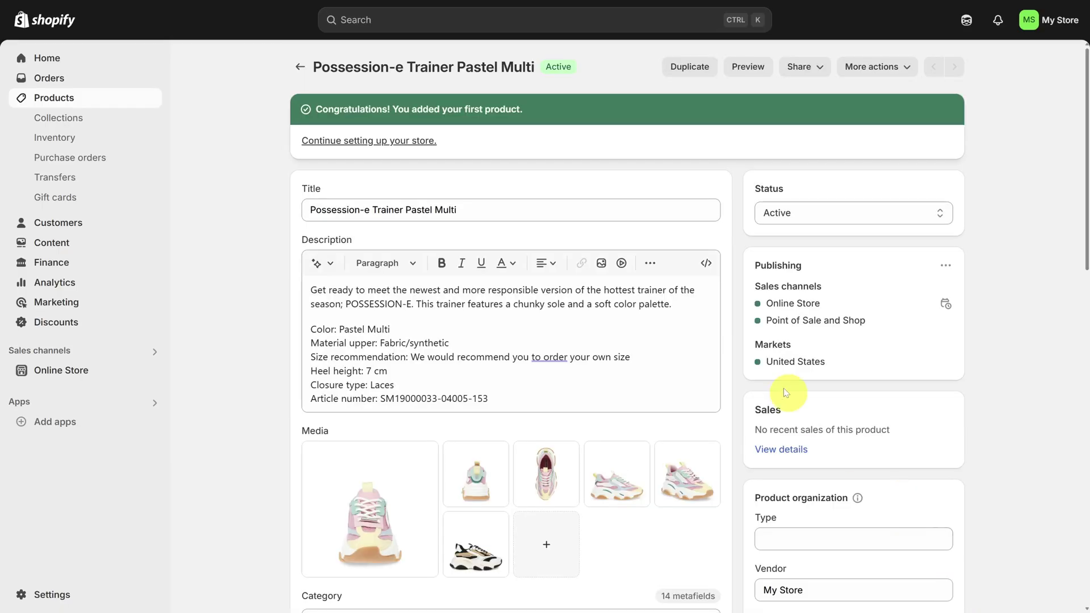
left_click(51, 98)
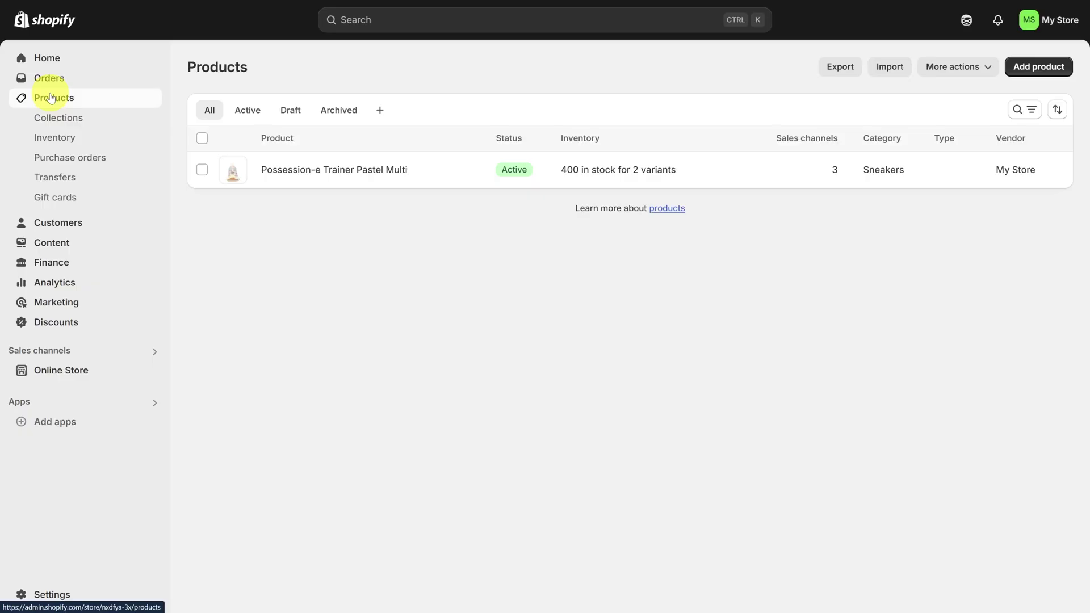
- Import the extra shoe products from '6) products.csv' after previewing the upload
left_click(889, 68)
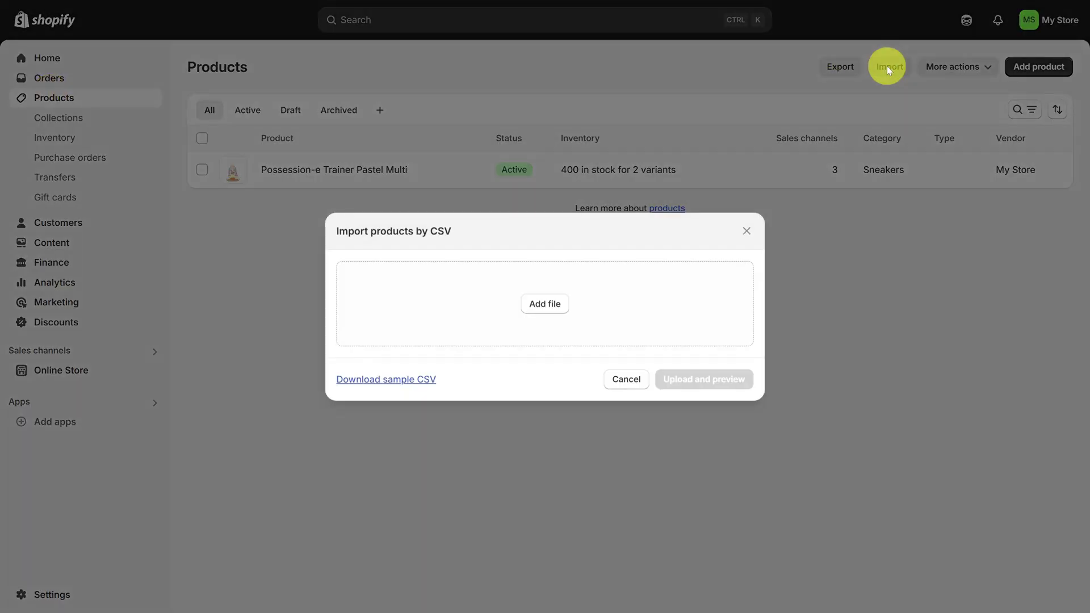
key("alt+Tab")
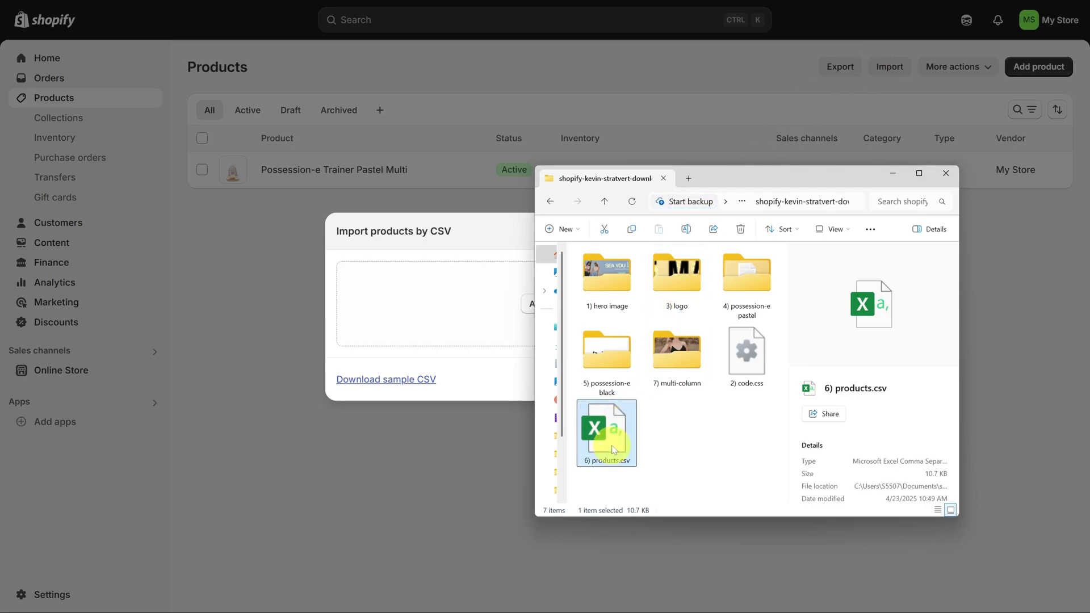
left_click_drag(613, 449, 424, 292)
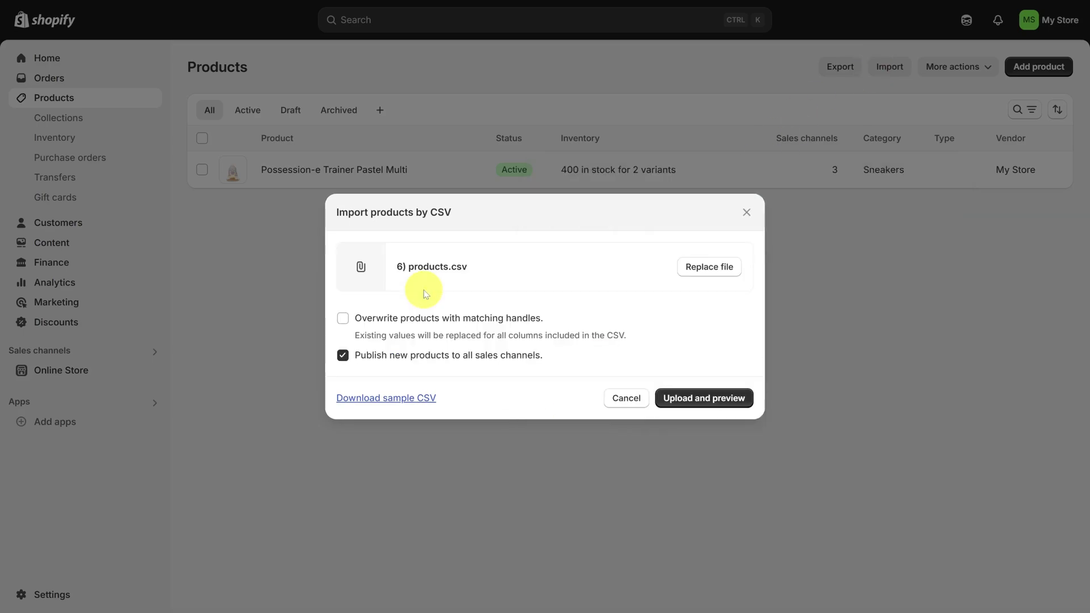
left_click(690, 396)
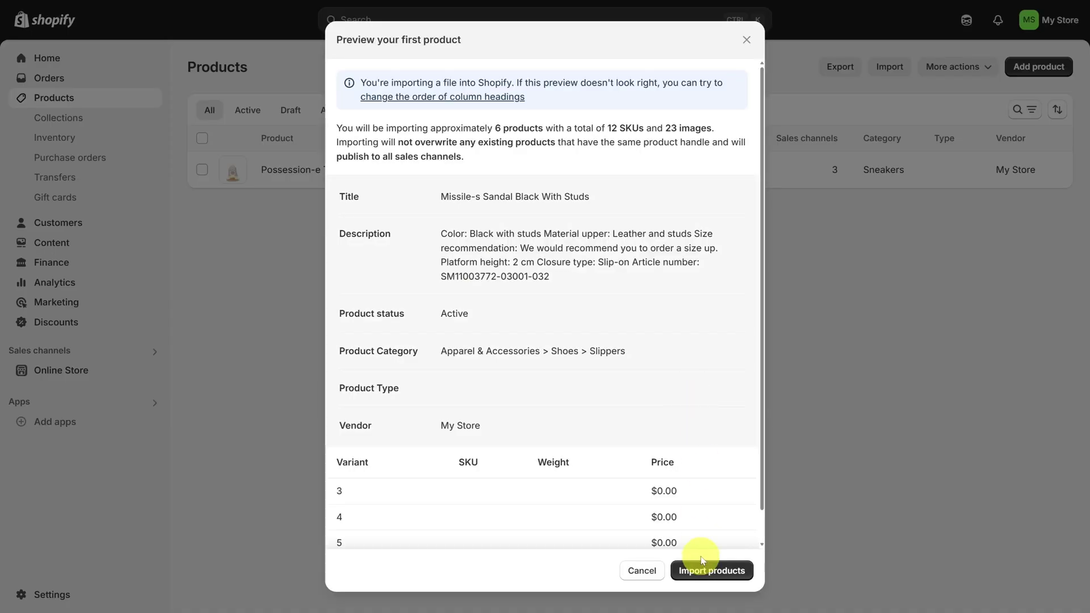
left_click(702, 569)
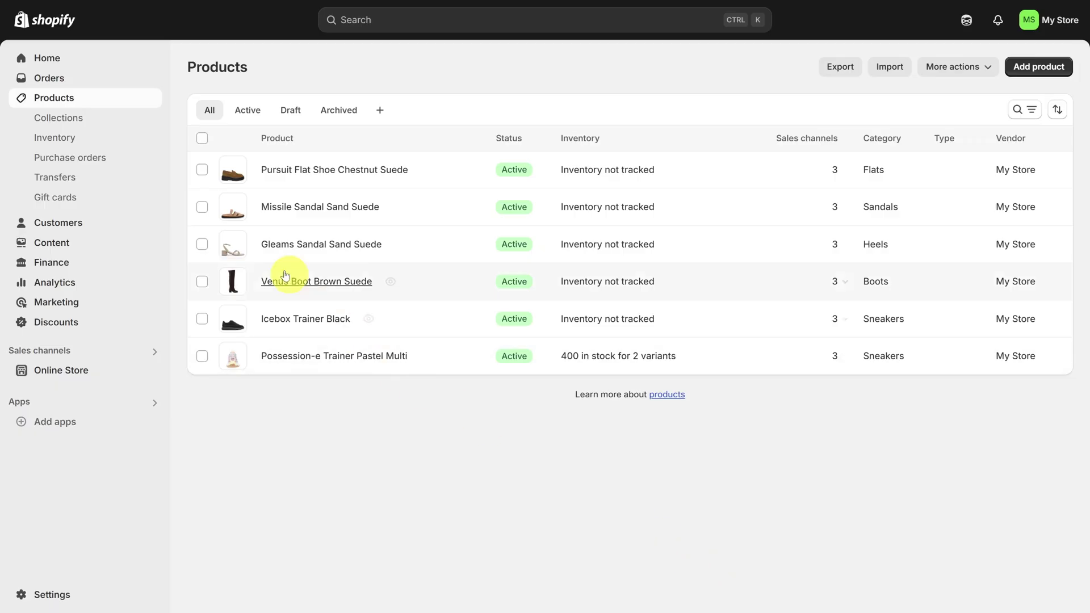
left_click(60, 123)
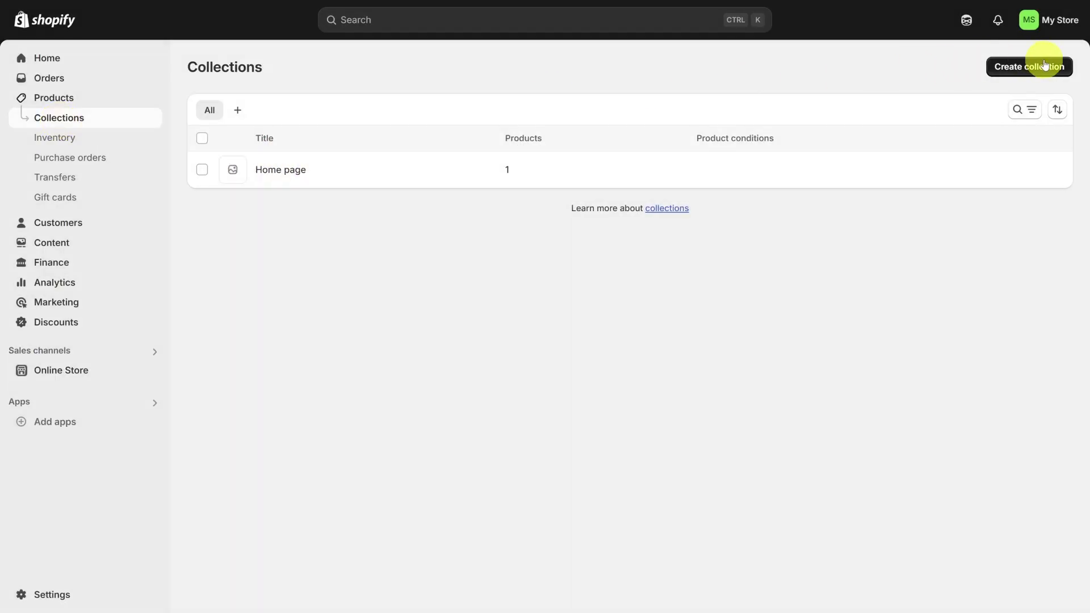
- Create a new collection titled 'Suede Obsession'
left_click(1046, 65)
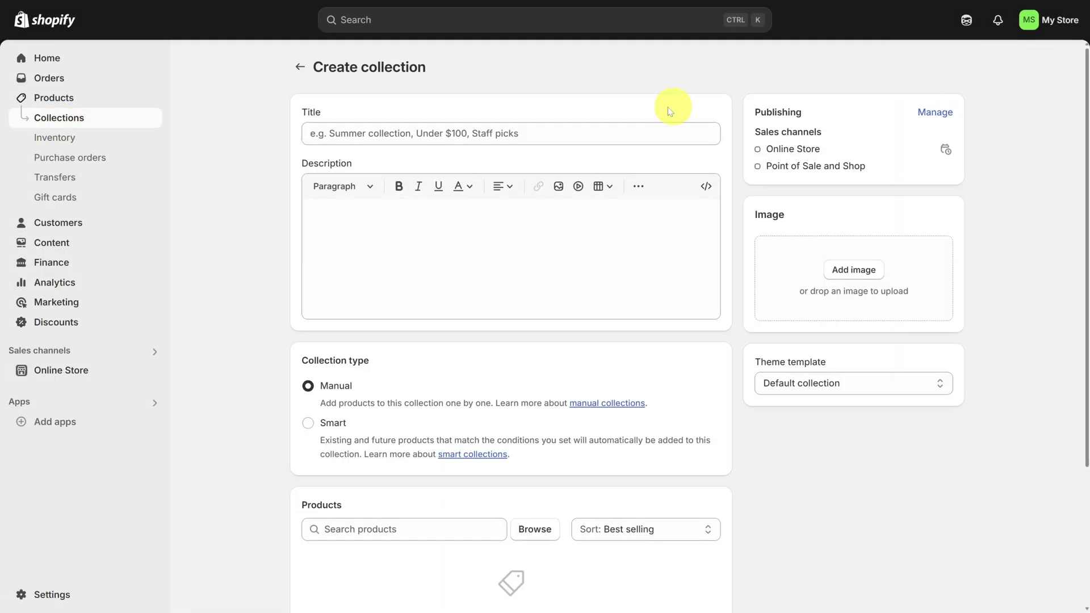
left_click(554, 132)
type("Suede Obsession")
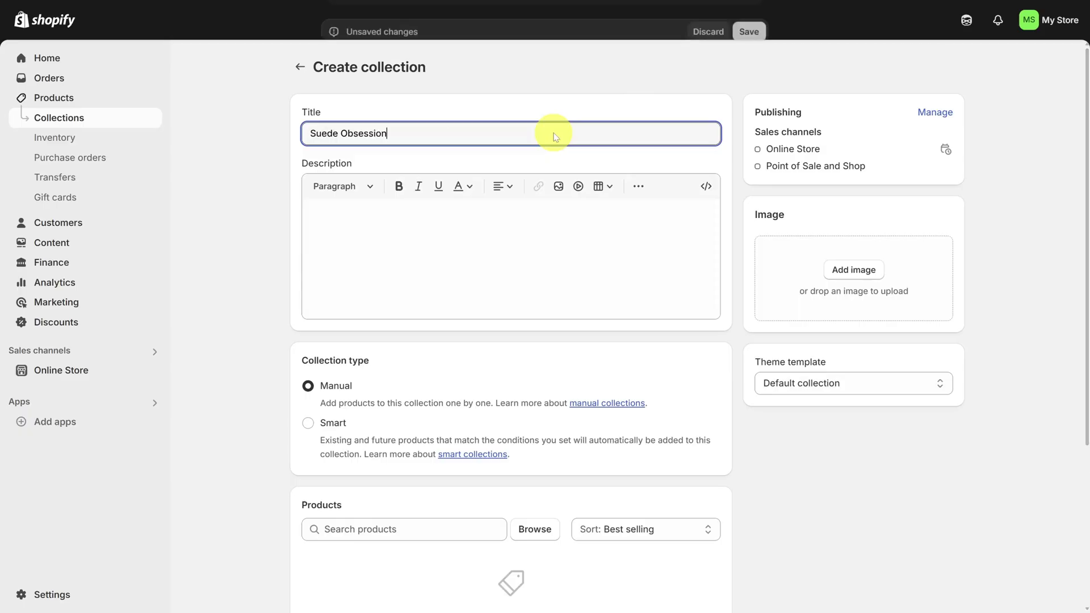
scroll(474, 255, "down", 4)
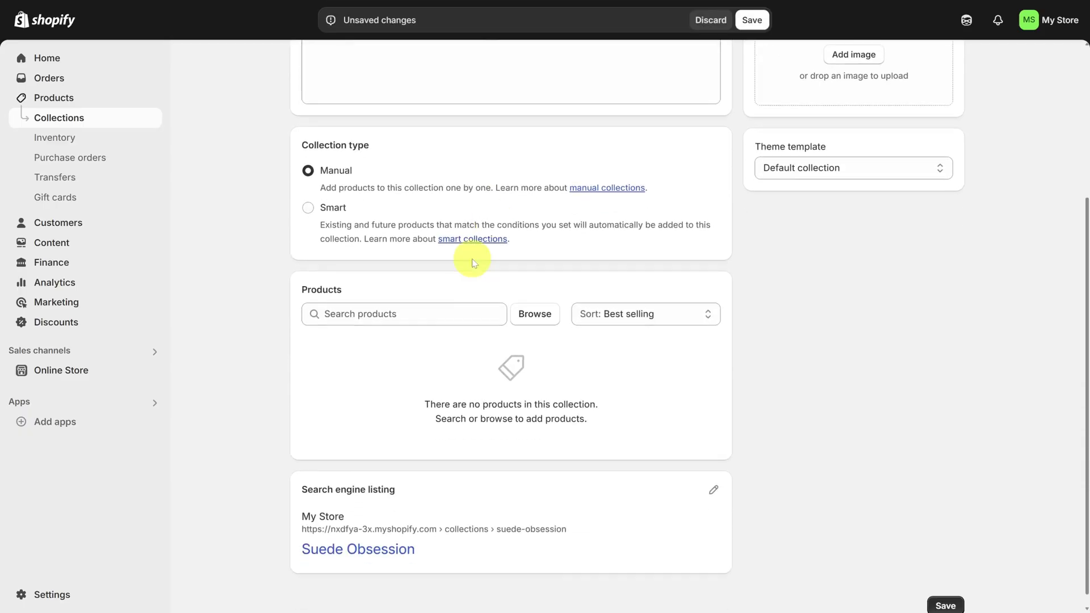
- Add Gleams Sandal, Missile Sandal, Pursuit Flat Shoe and Venus Boot suede products, then save
left_click(438, 301)
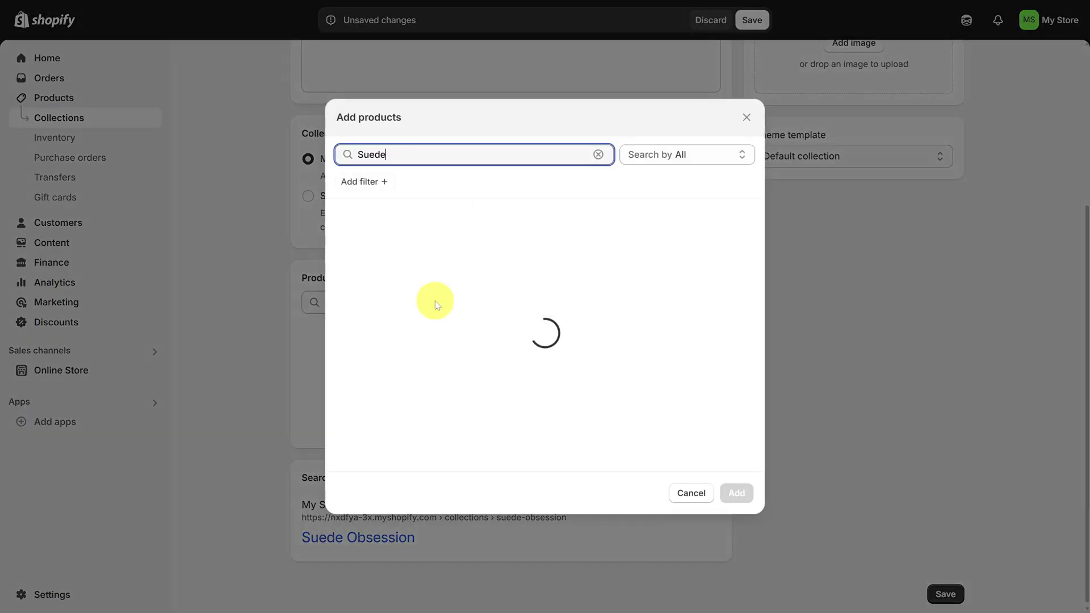
left_click(343, 219)
left_click(344, 260)
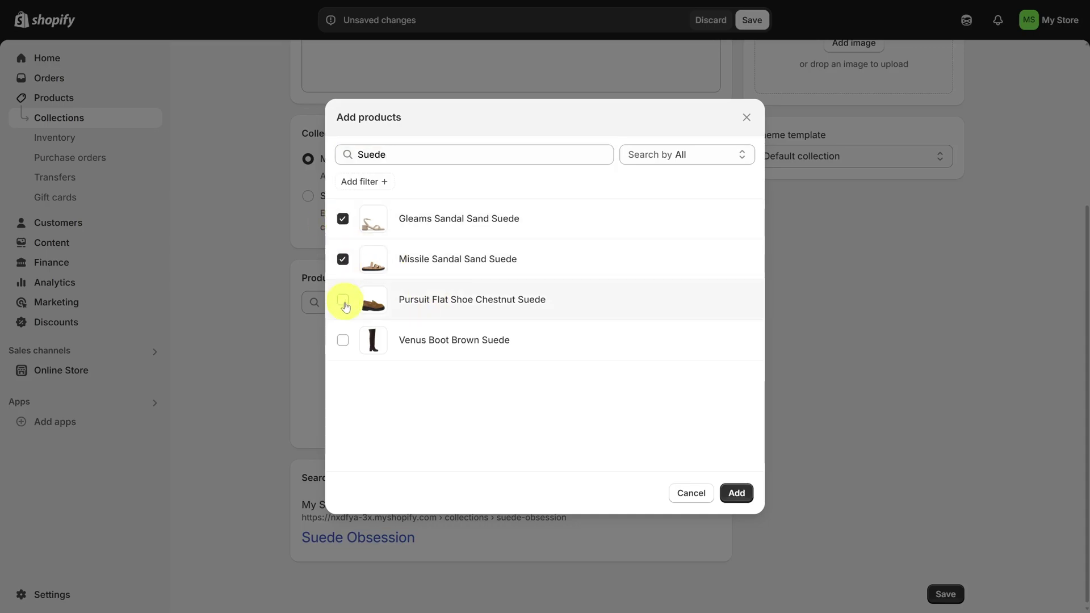
left_click(343, 300)
left_click(342, 340)
left_click(737, 493)
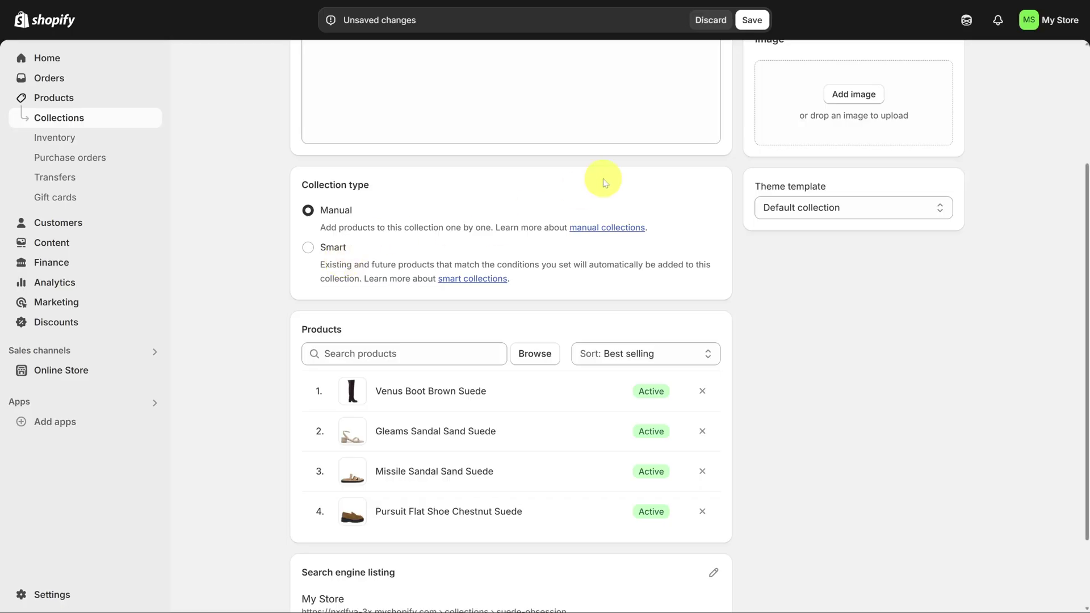
left_click(754, 22)
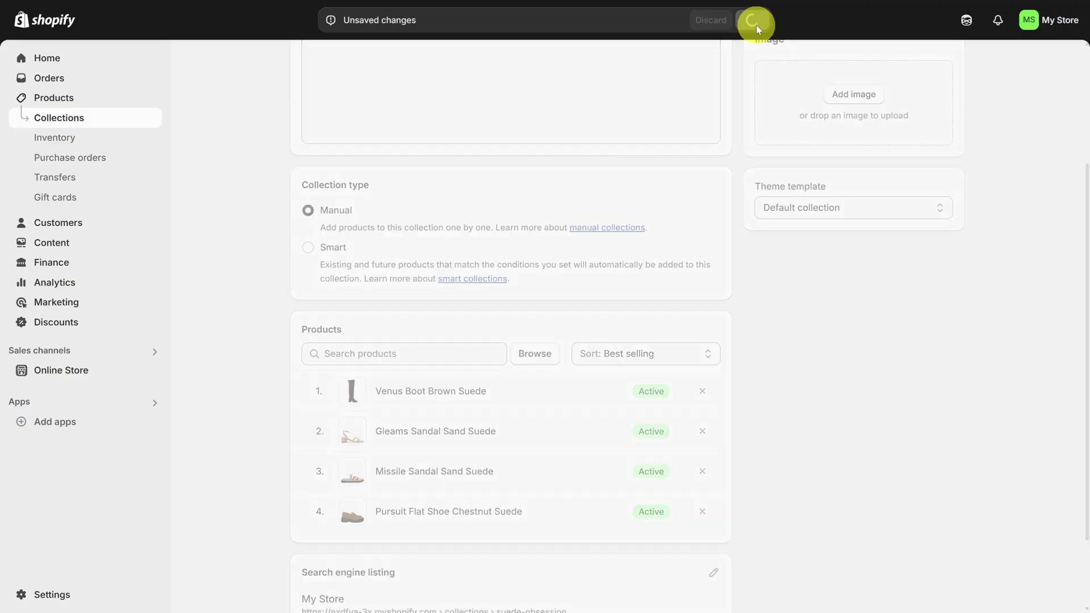
left_click(57, 121)
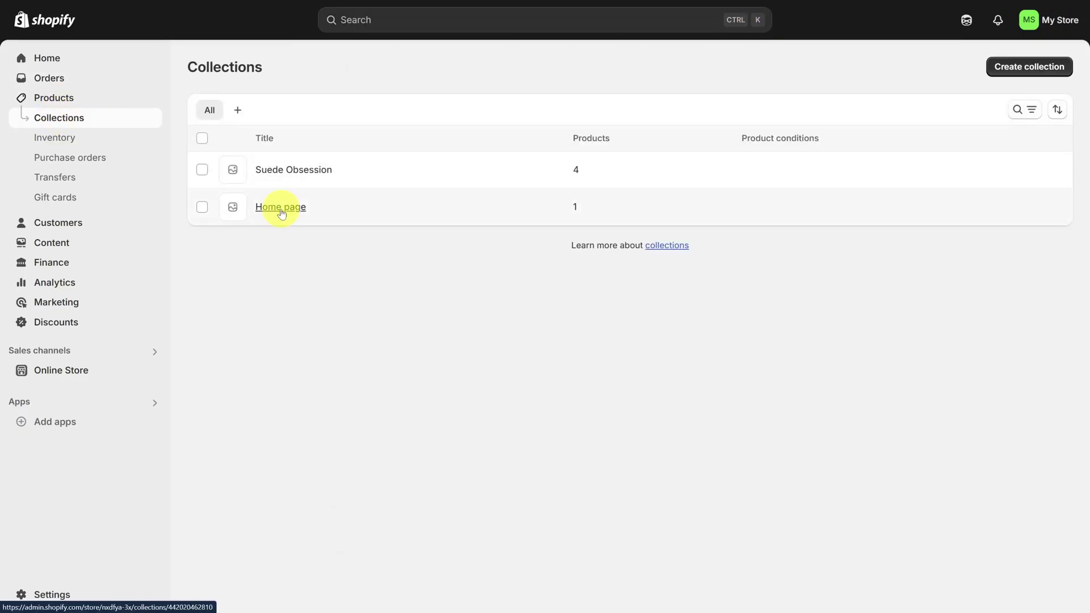
- Open the Dawn theme for customizing from Online Store > Themes
left_click(281, 207)
scroll(283, 208, "down", 4)
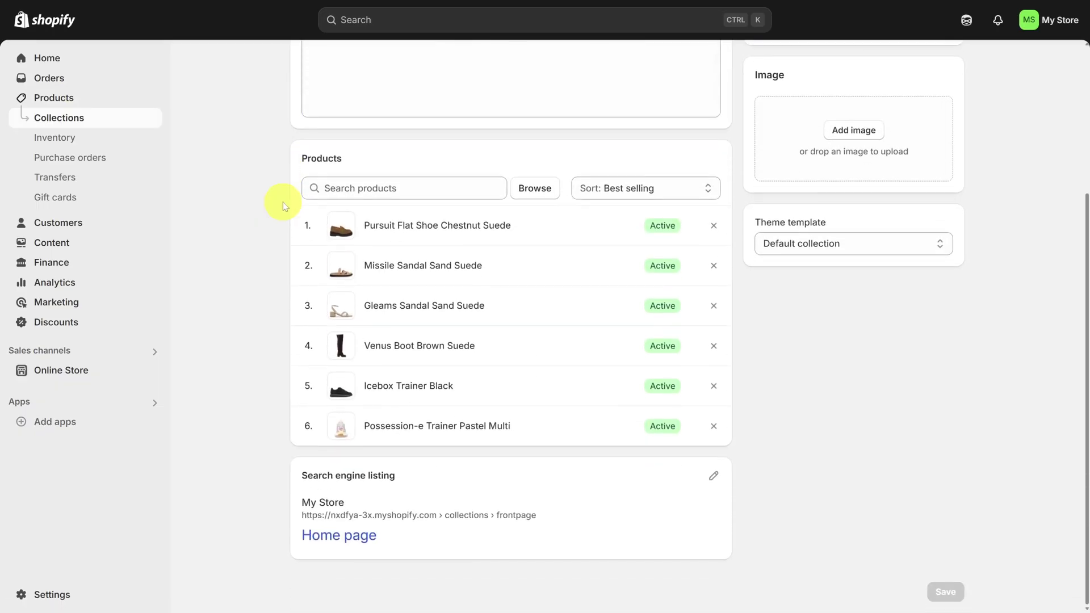
left_click(86, 368)
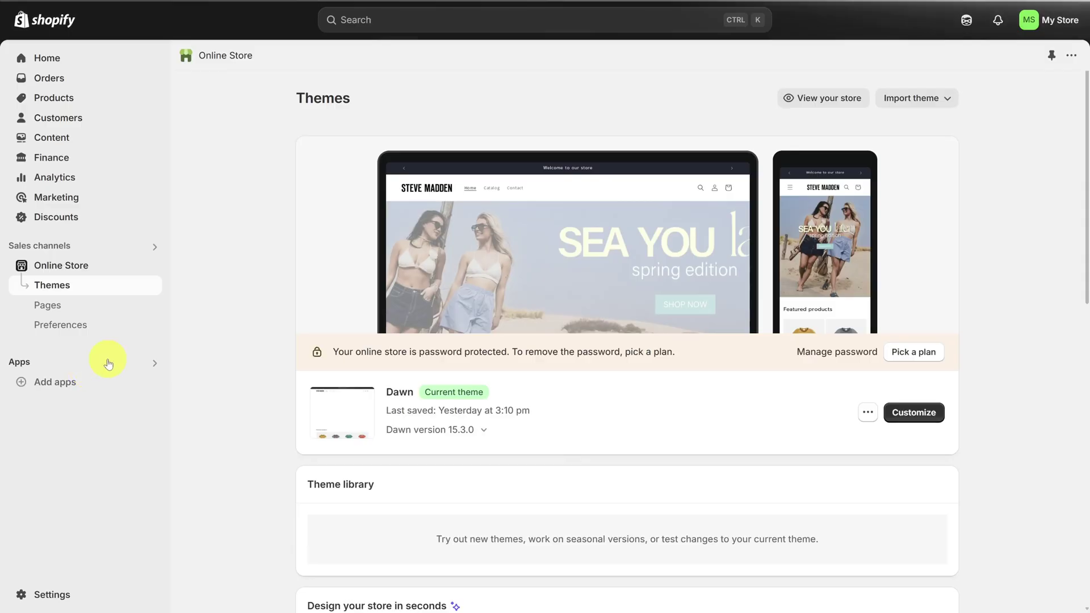
left_click(903, 417)
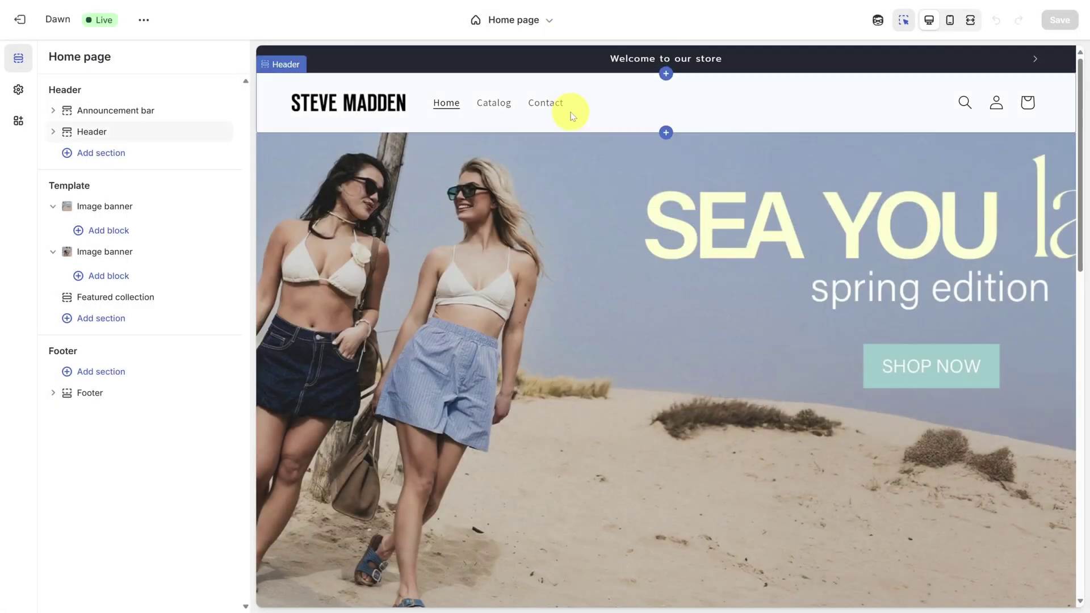
- Switch the header's menu type to Mega menu and bring up the Main menu for editing
left_click(575, 108)
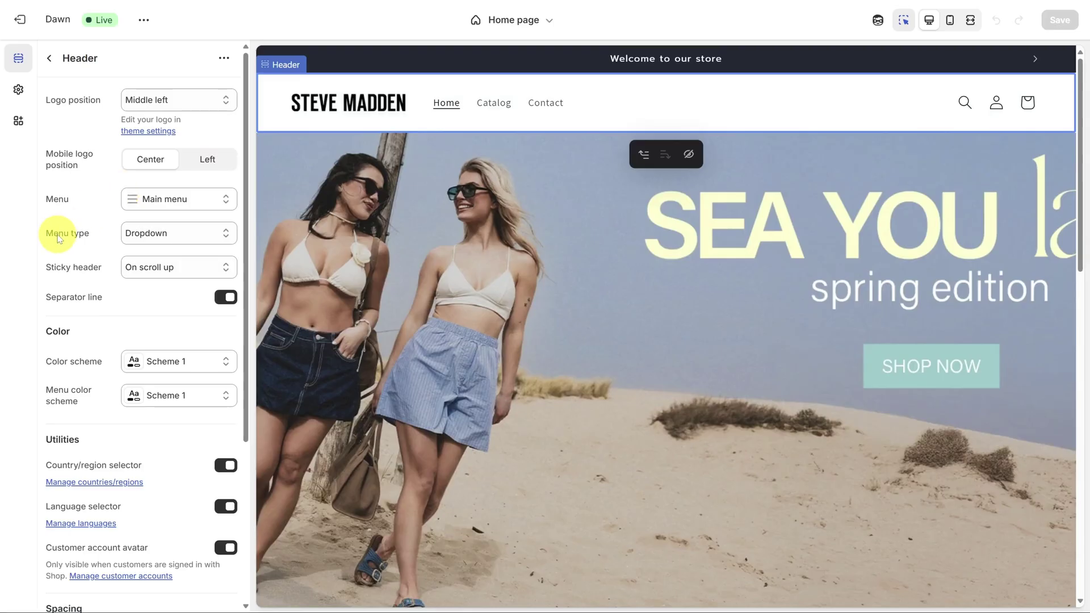
left_click(142, 233)
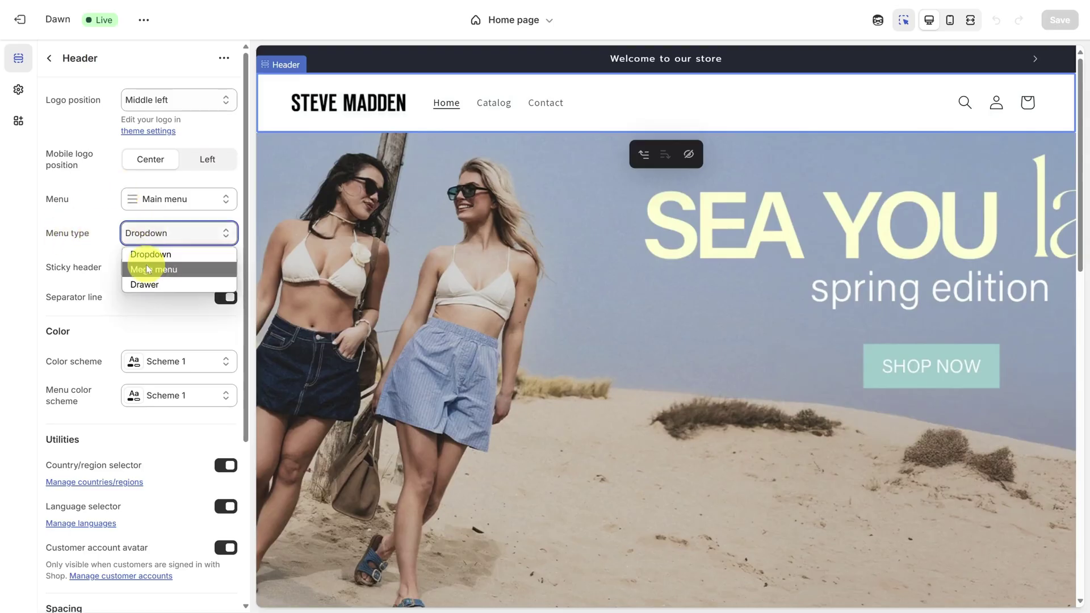
key("Escape")
key("Down")
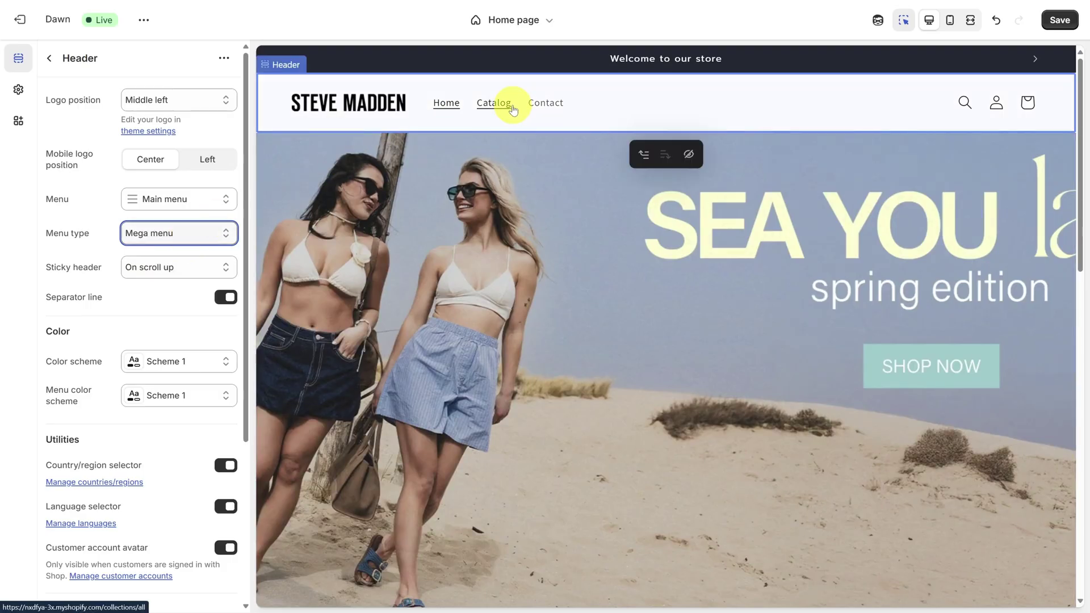
left_click(164, 203)
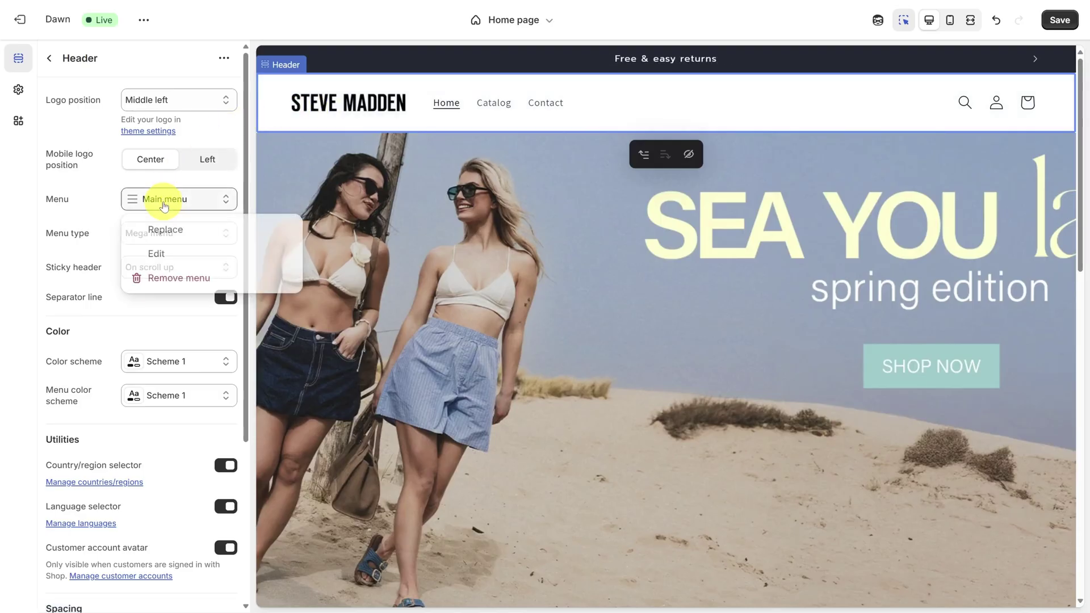
left_click(164, 253)
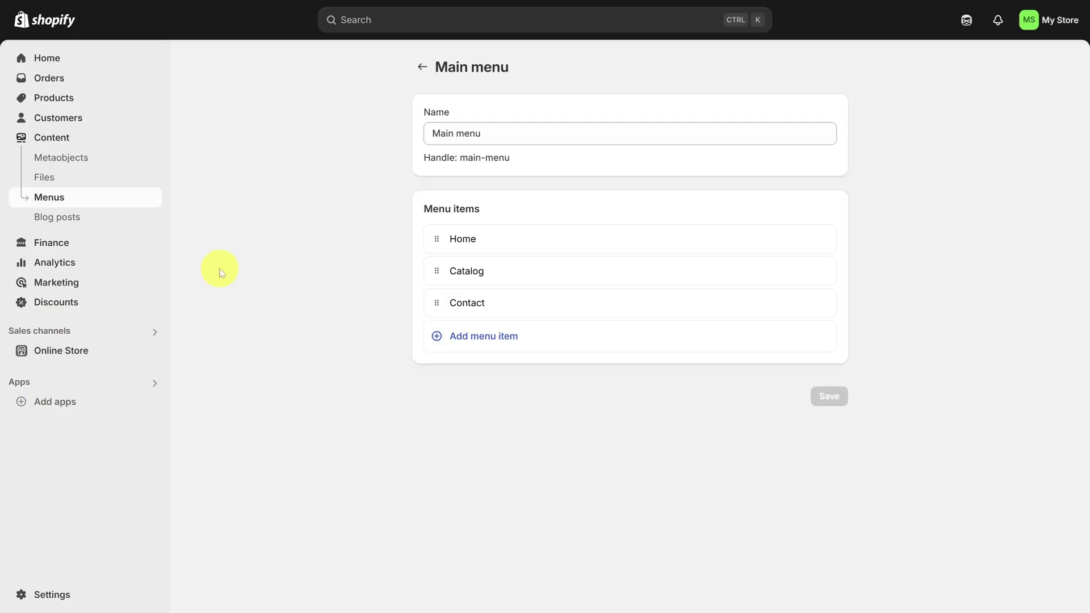
- Add a menu item linked to the Suede Obsession collection, nested under Catalog
left_click(476, 341)
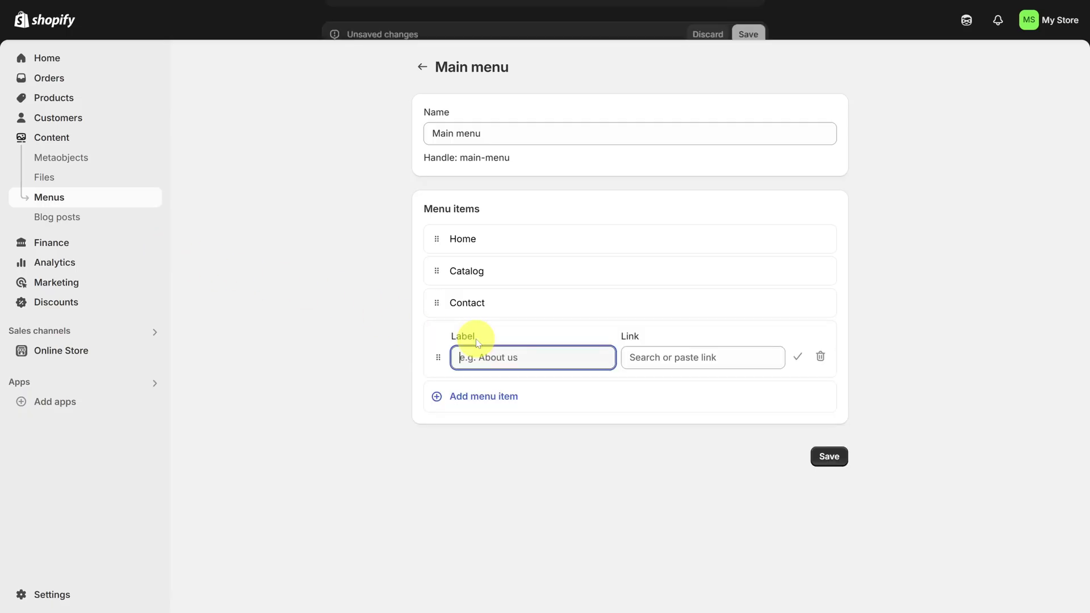
left_click(640, 357)
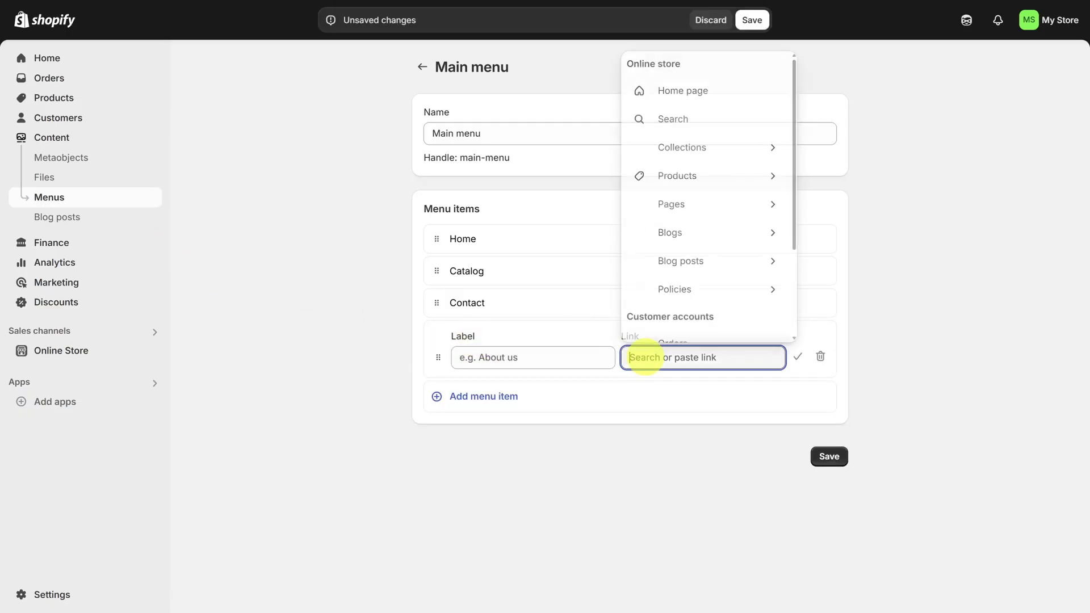
left_click(722, 152)
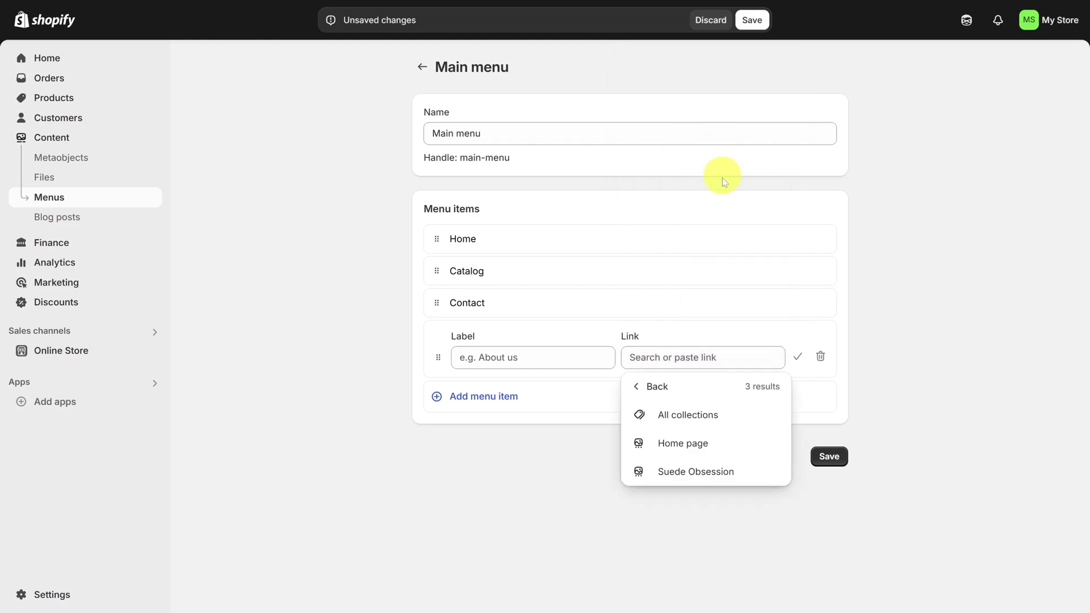
left_click(711, 469)
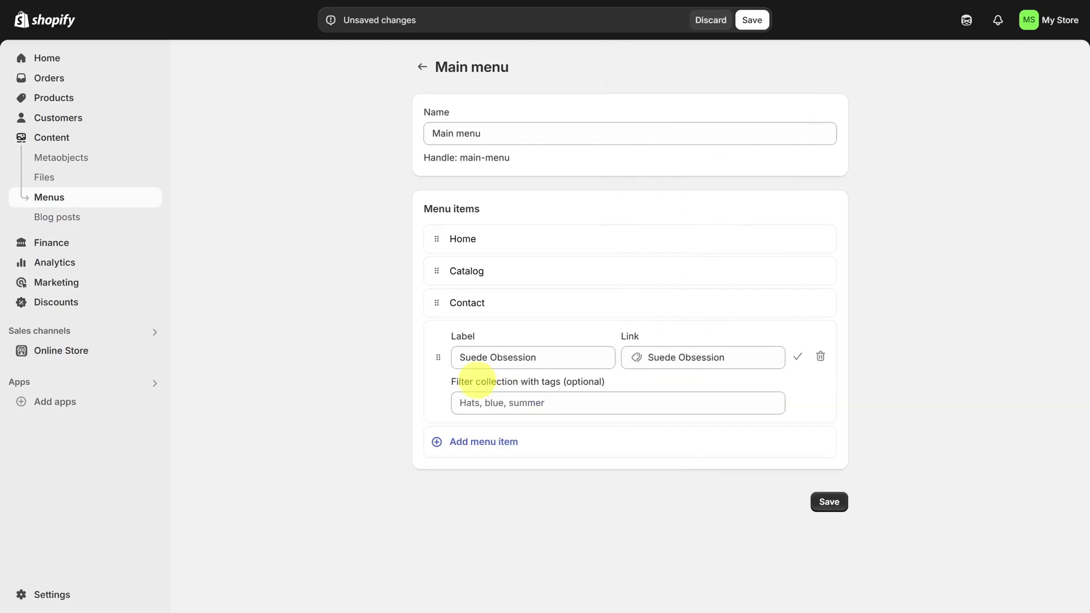
left_click_drag(438, 358, 475, 332)
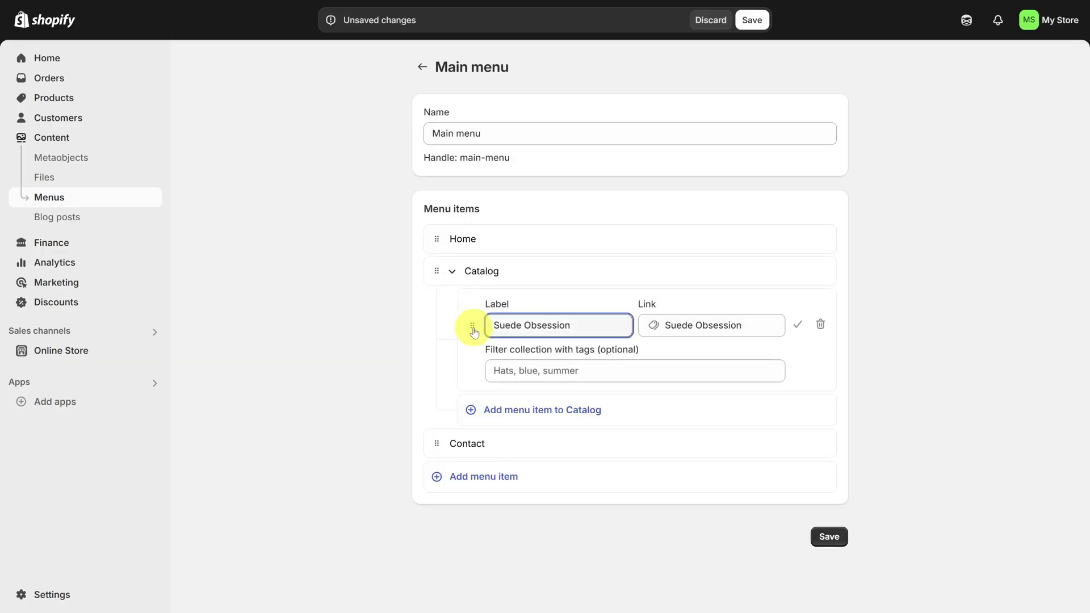
- Add a Venus Boot Brown Suede product link nested under Suede Obsession
left_click(498, 416)
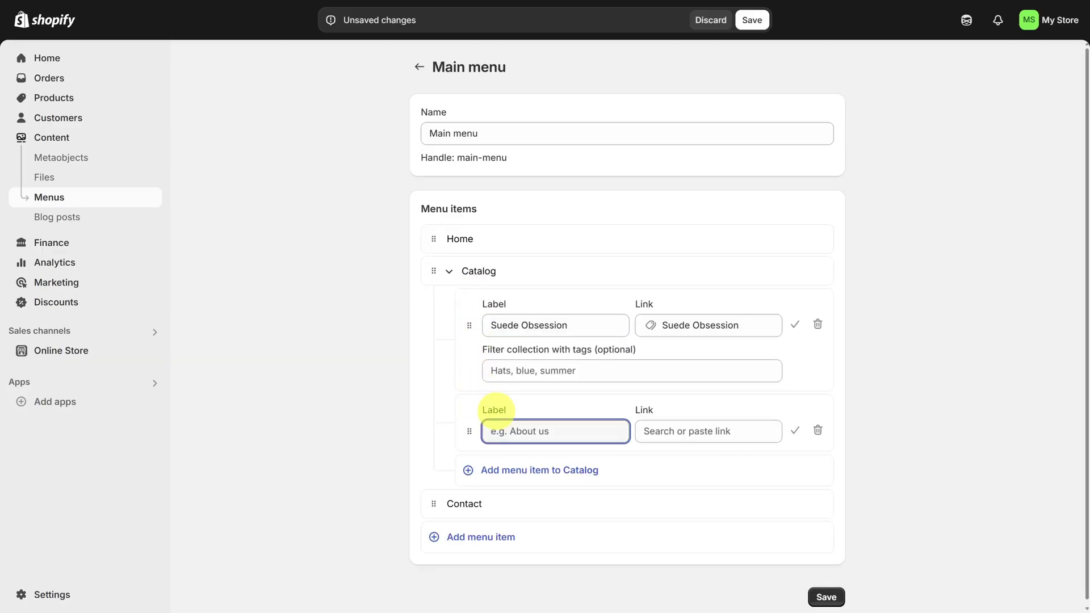
left_click(691, 431)
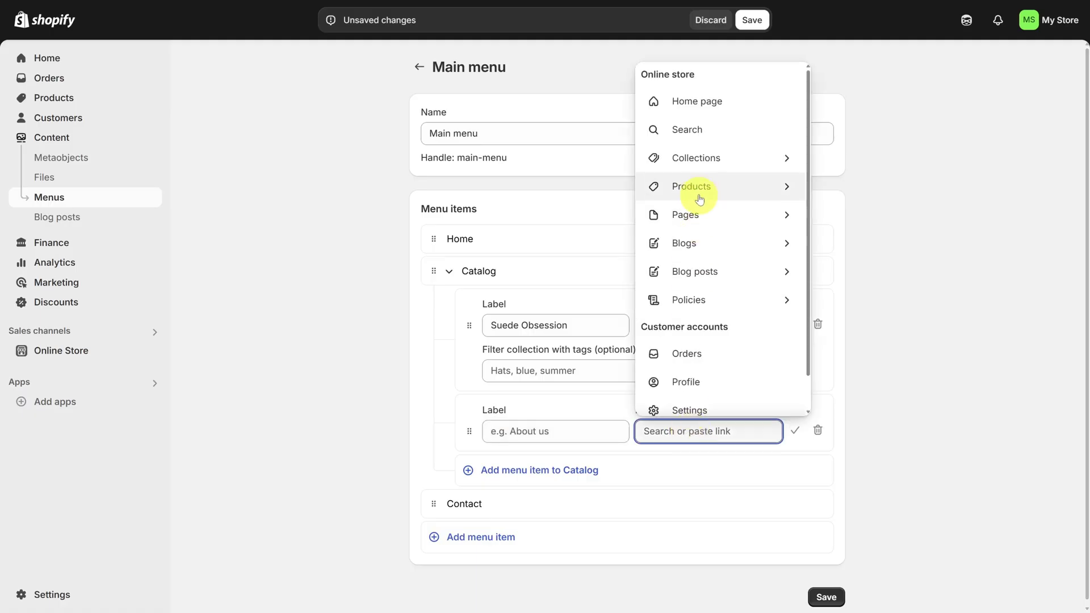
left_click(700, 198)
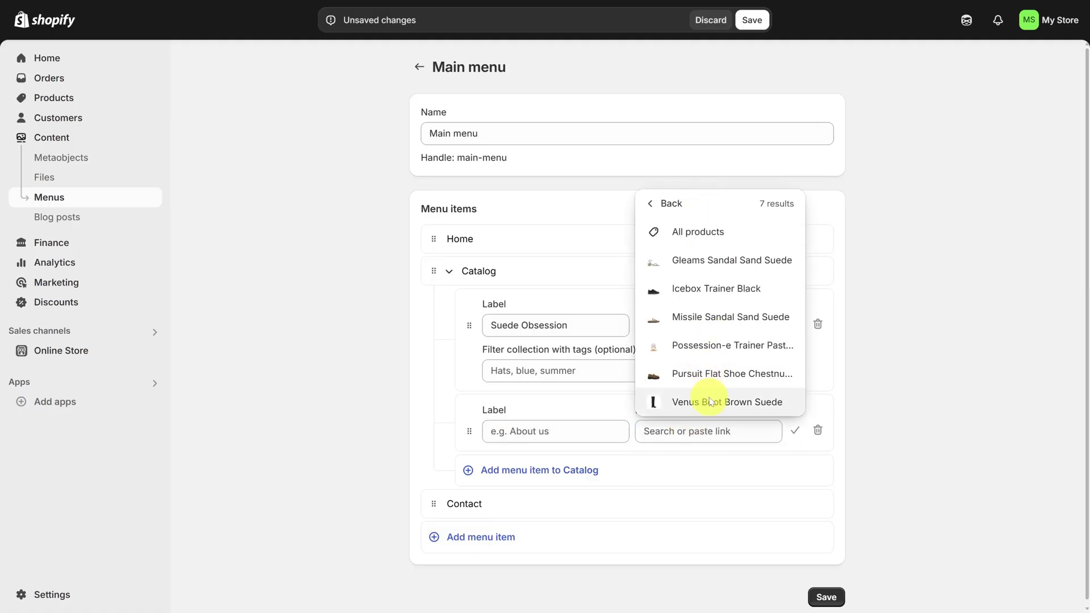
left_click(710, 402)
left_click_drag(468, 432, 499, 420)
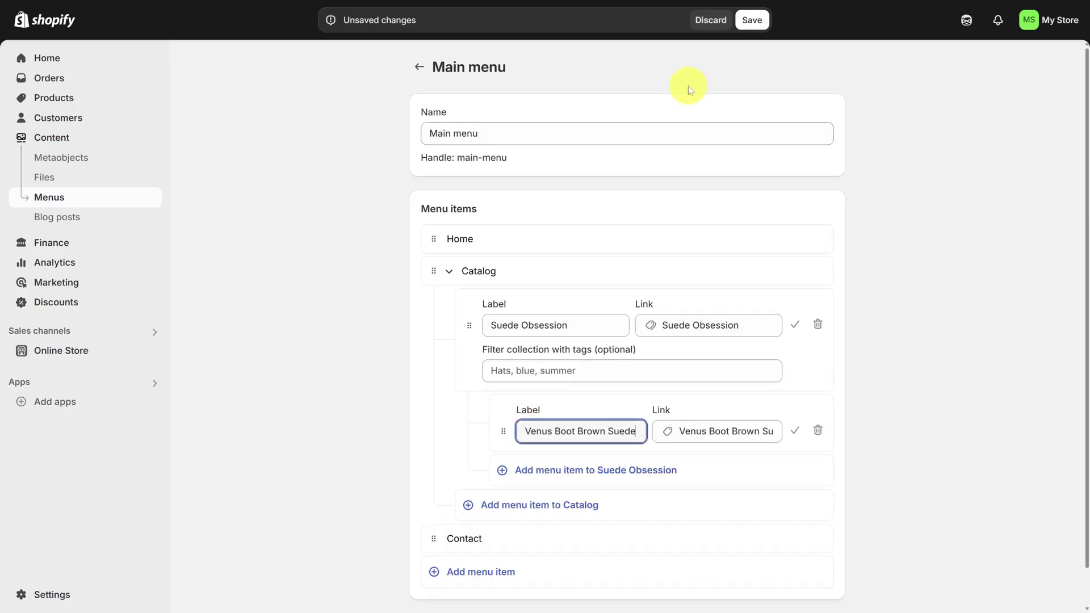
- Save the main menu and theme, then check that Catalog lists Suede Obsession and Venus Boot Brown Suede
left_click(752, 20)
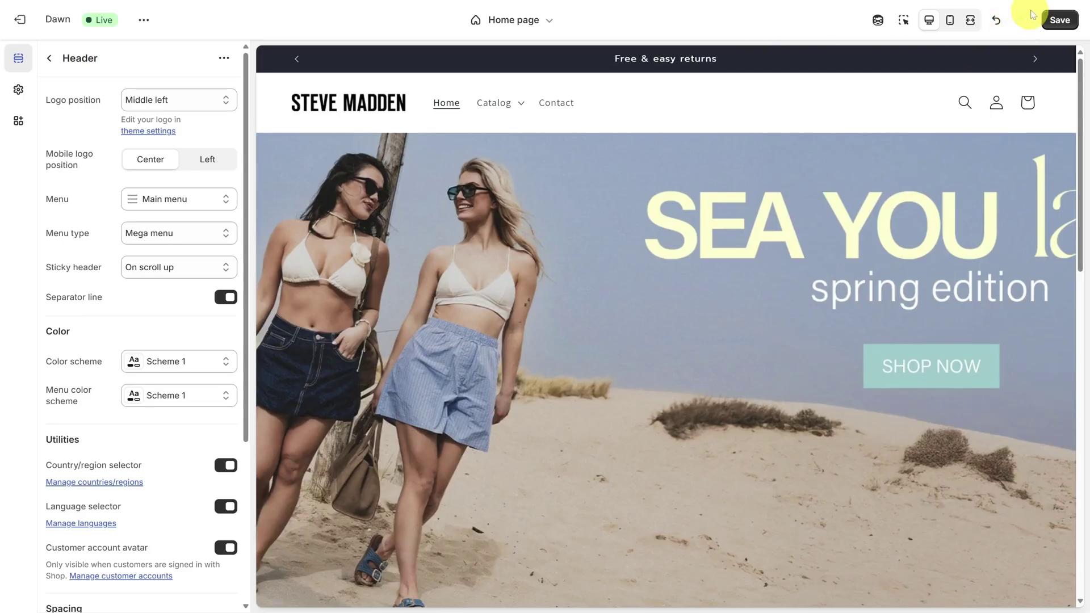
left_click(1059, 20)
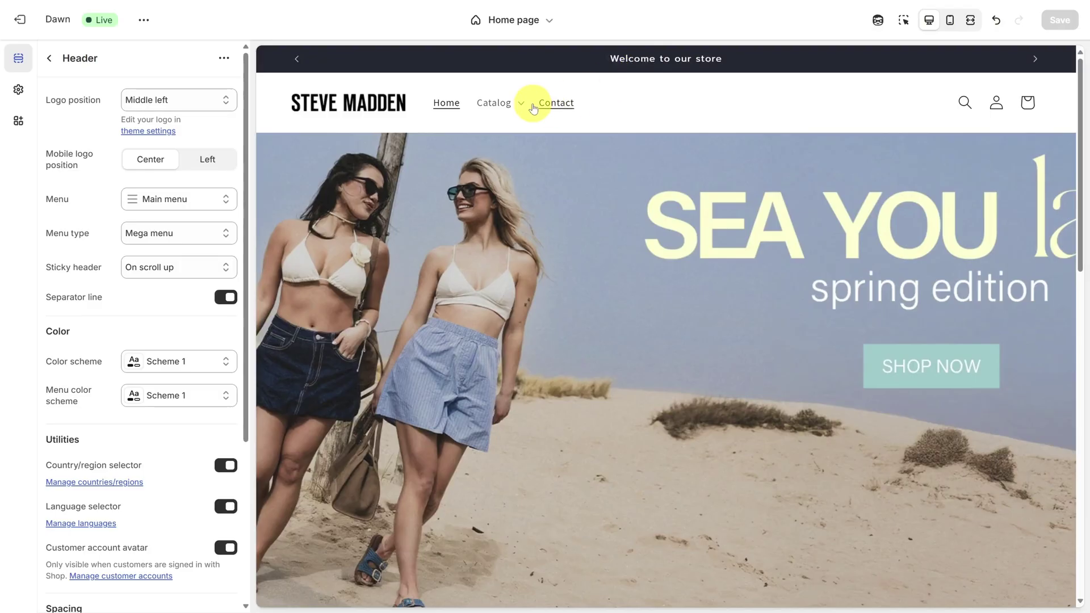
left_click(521, 109)
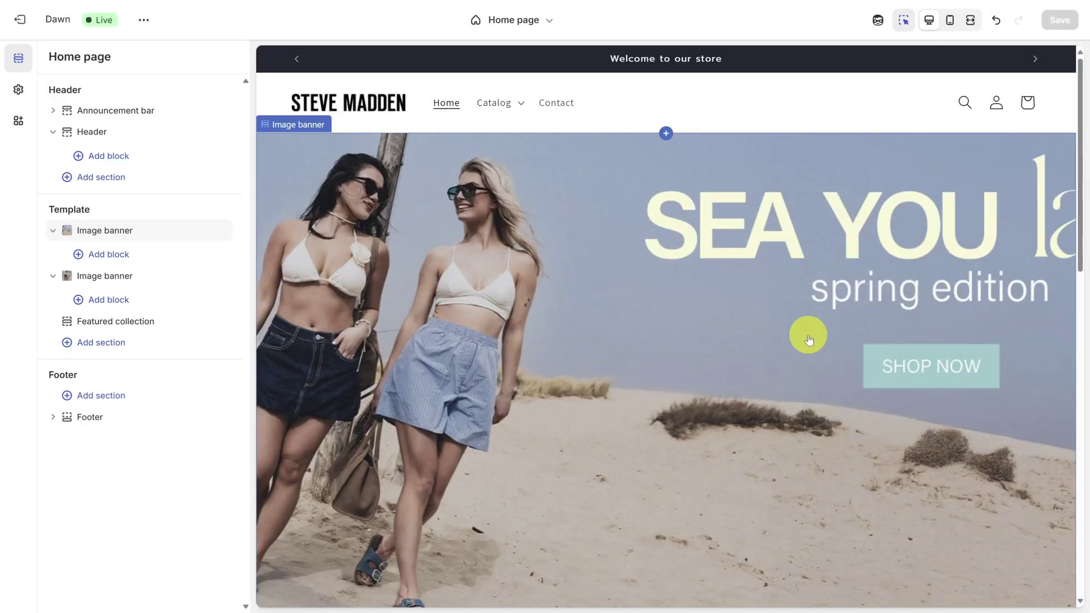
- Turn on Carousel for the Featured products section so its products slide instead of forming a grid
scroll(809, 338, "down", 7)
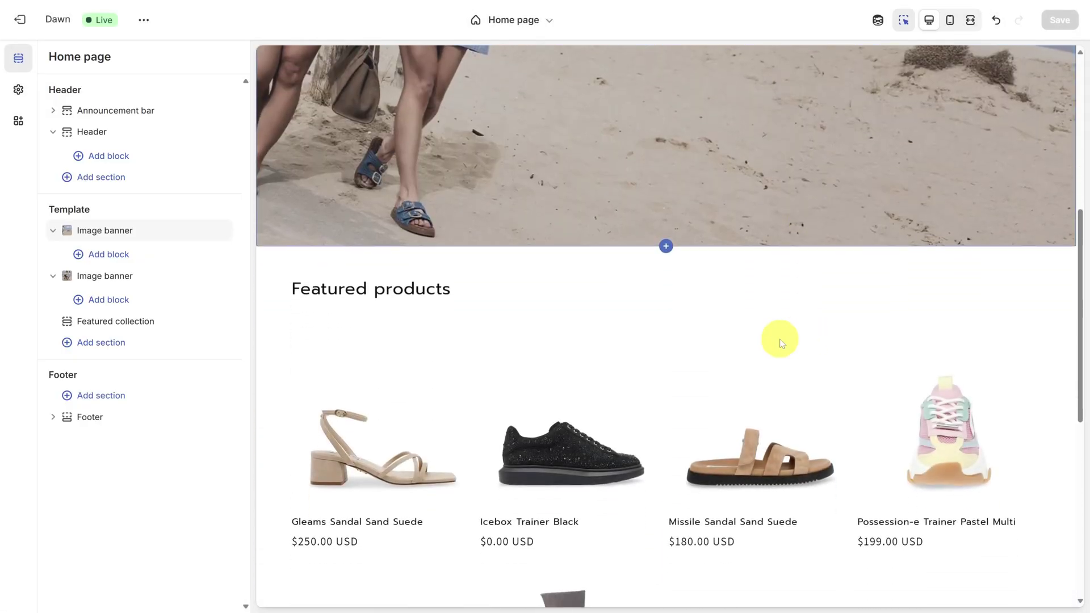
left_click(492, 295)
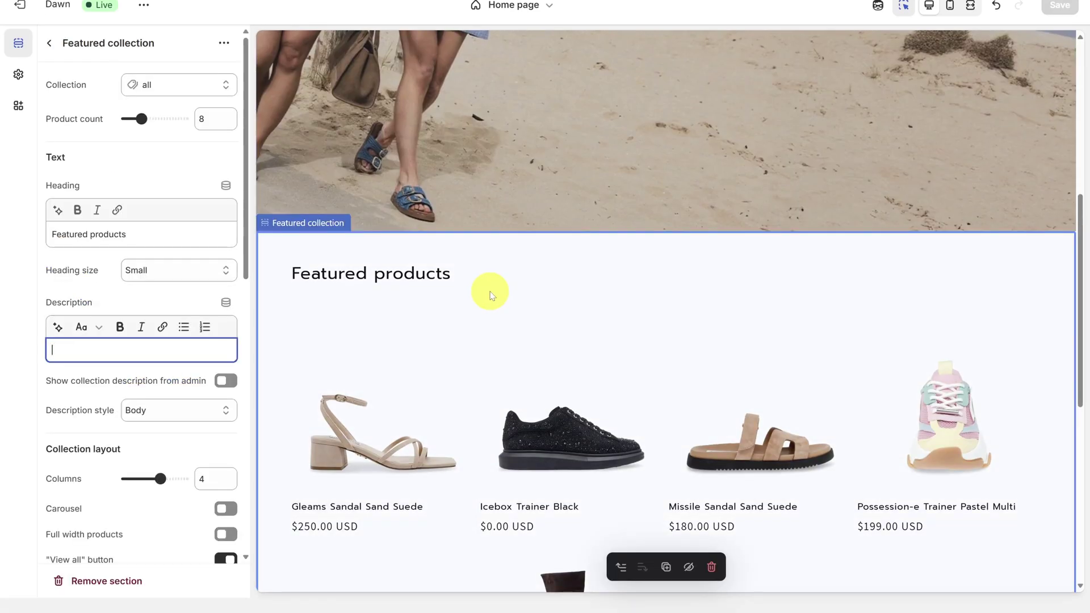
scroll(492, 295, "down", 4)
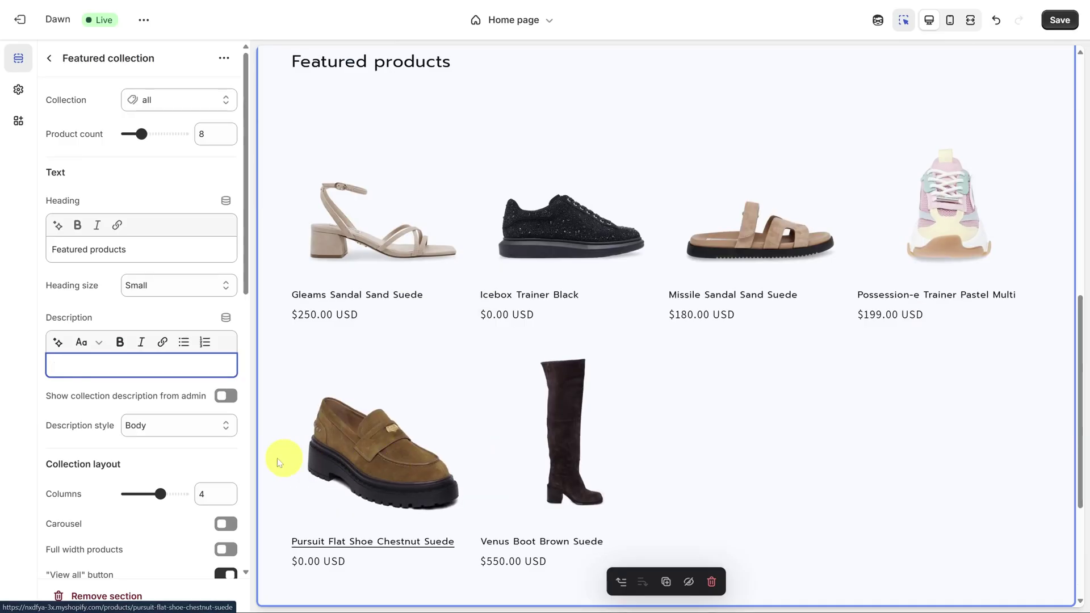
scroll(146, 462, "down", 3)
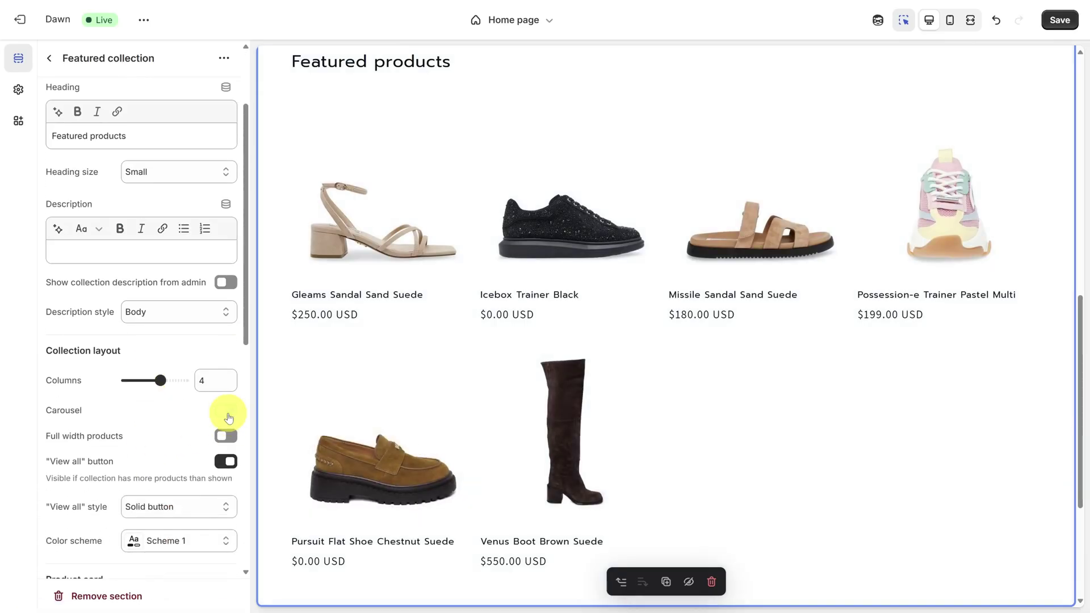
left_click(231, 418)
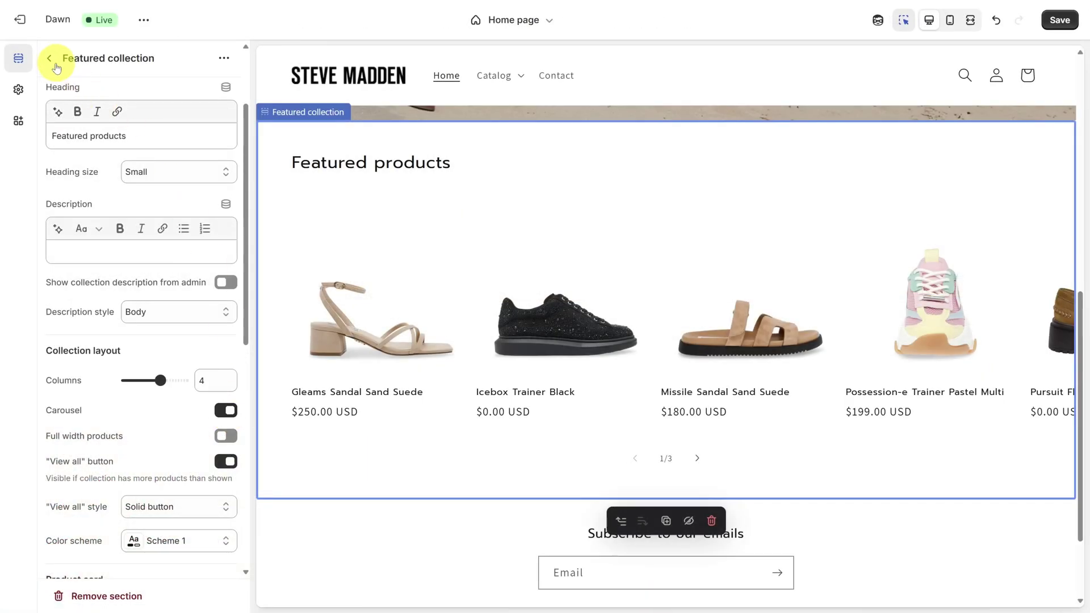
left_click(50, 61)
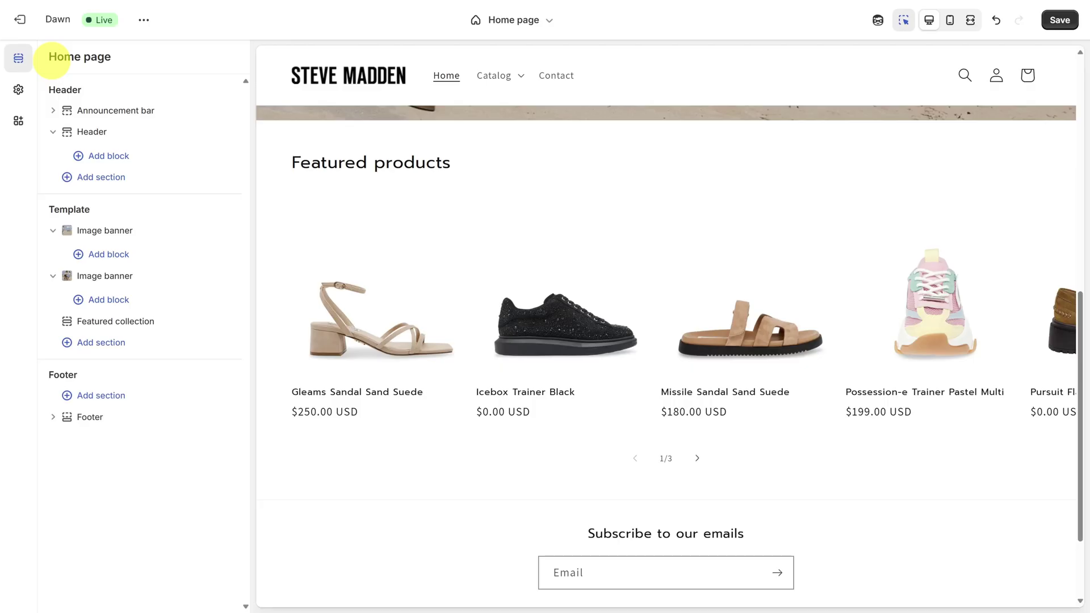
- Add an Image banner section below the Featured collection
left_click(84, 343)
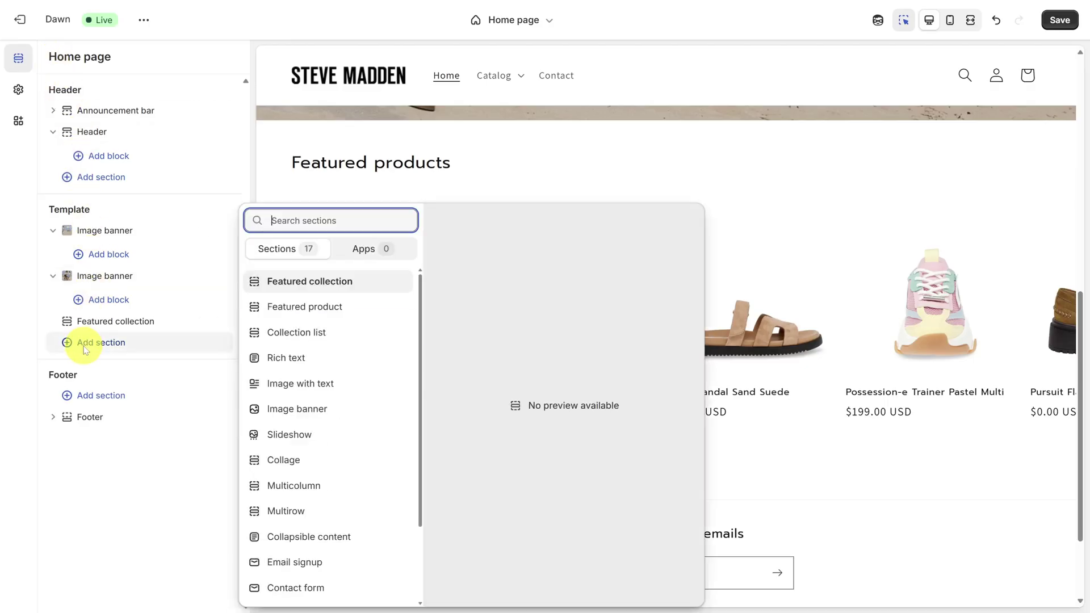
left_click(310, 410)
left_click(48, 57)
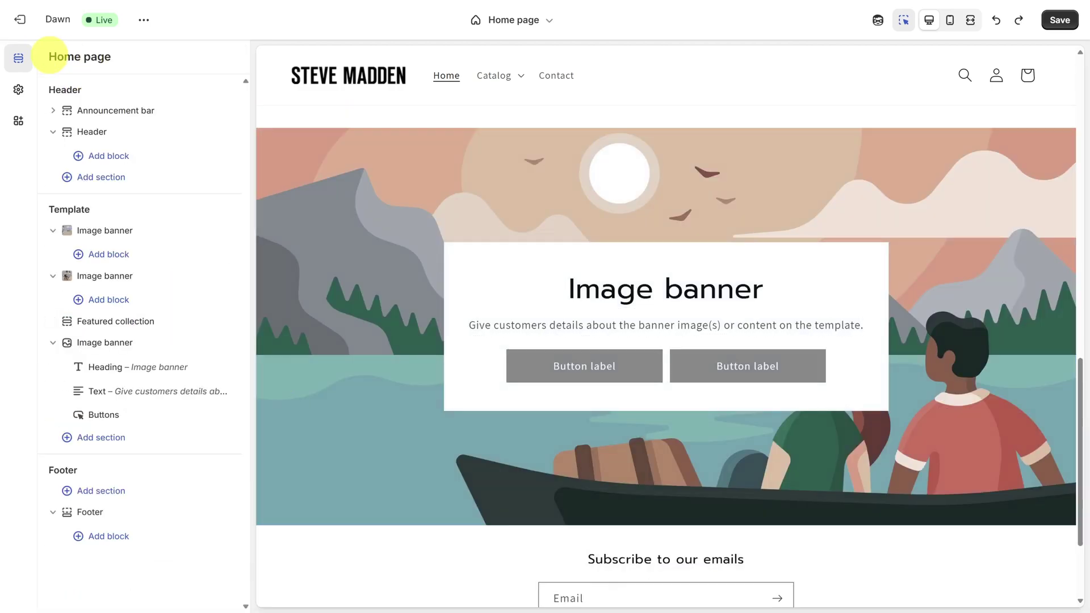
- Add a Featured collection section showing Suede Obsession in 3 columns as a carousel
left_click(112, 438)
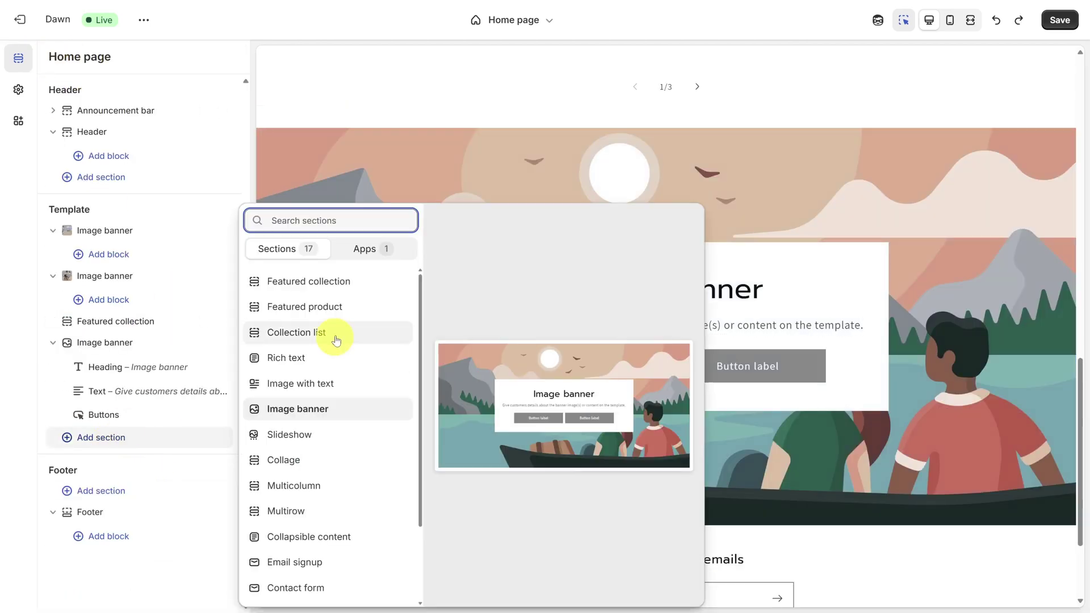
left_click(325, 281)
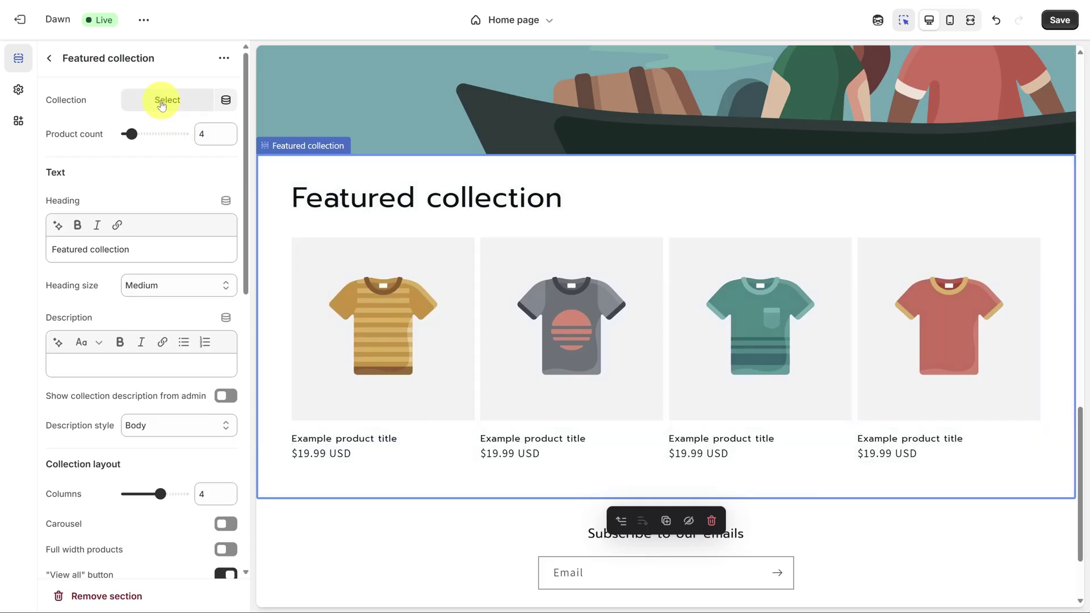
left_click(162, 102)
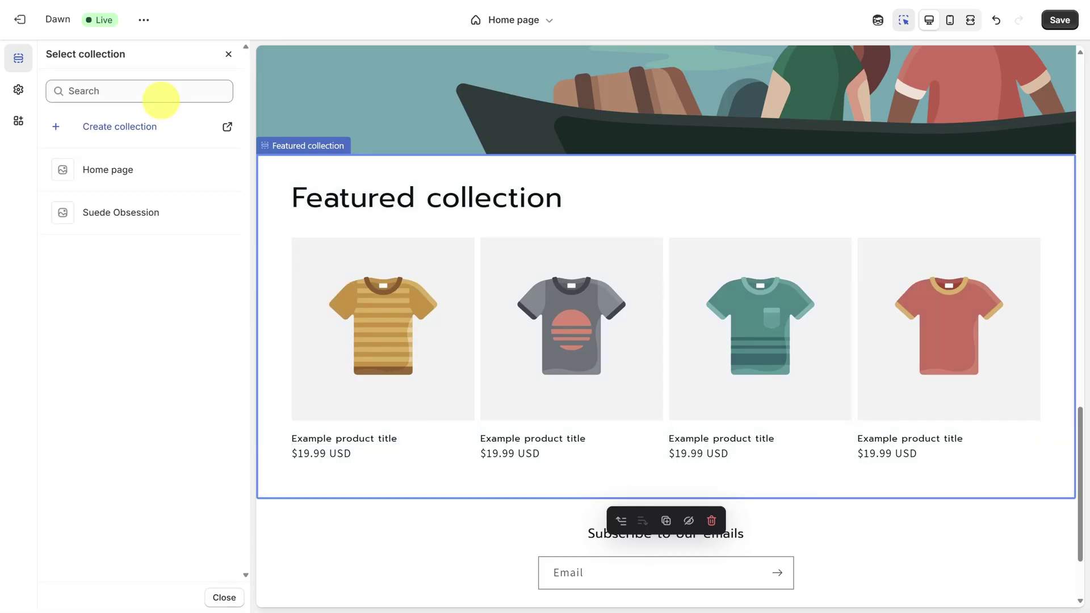
left_click(94, 212)
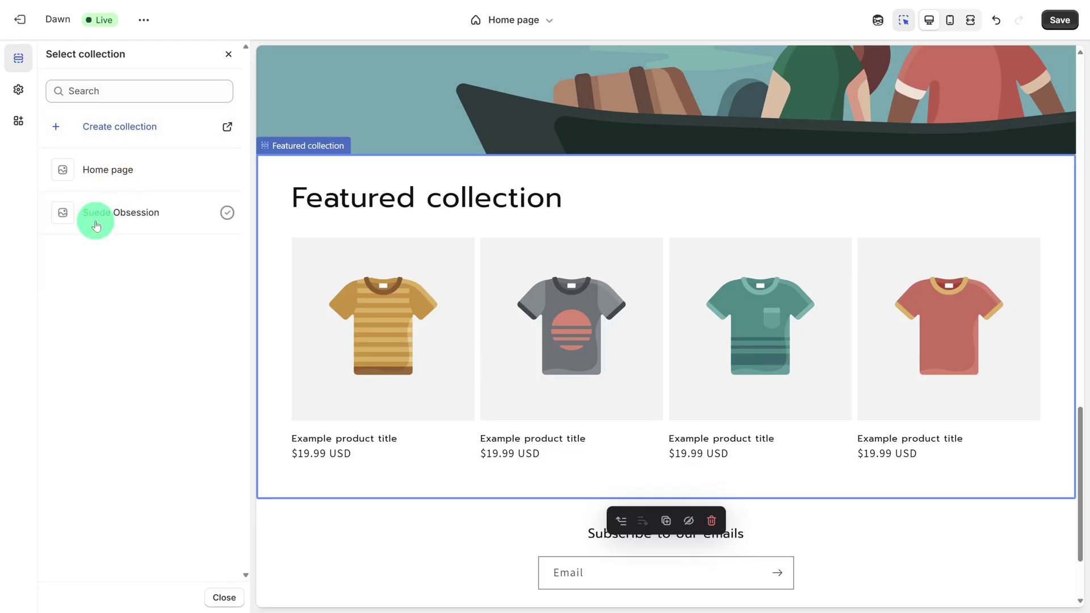
scroll(131, 243, "down", 3)
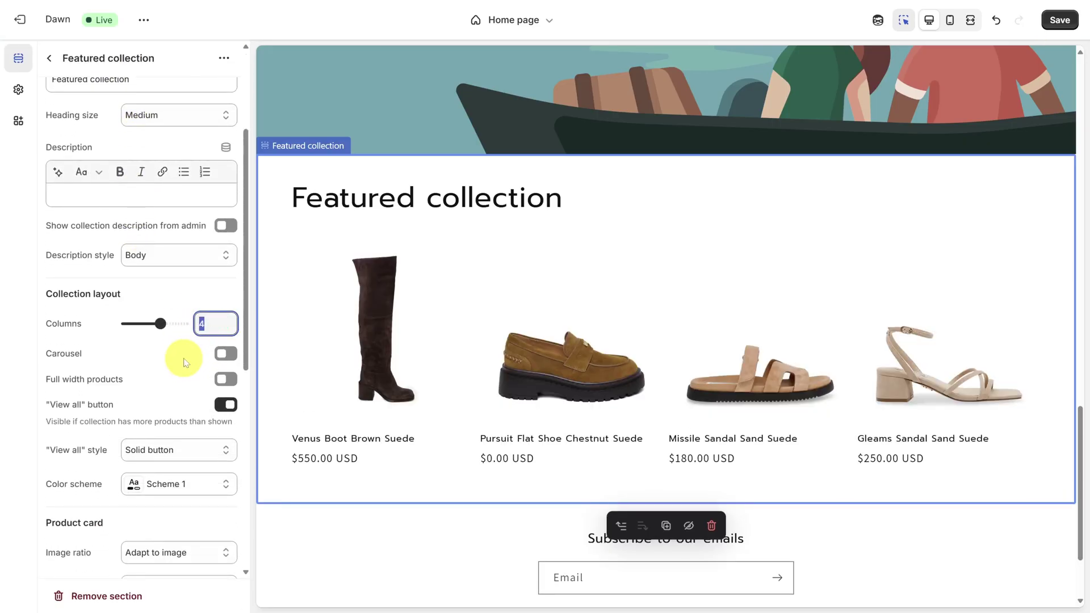
left_click(225, 355)
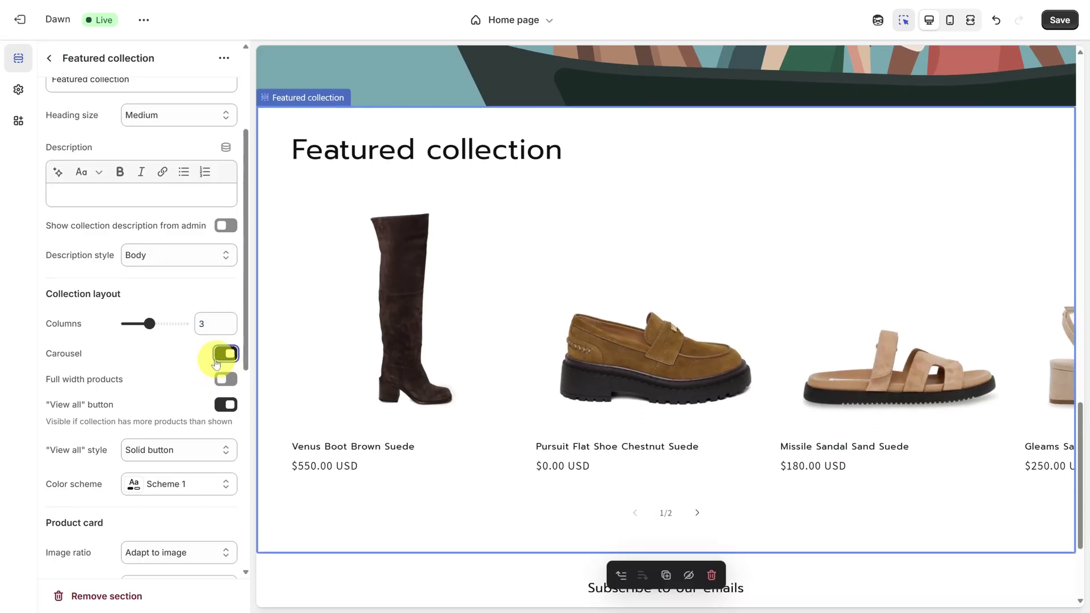
- Change the section heading to Suede Obsession and paste in the collection description
scroll(141, 271, "up", 3)
left_click_drag(139, 250, 44, 252)
type("Suede Obsession")
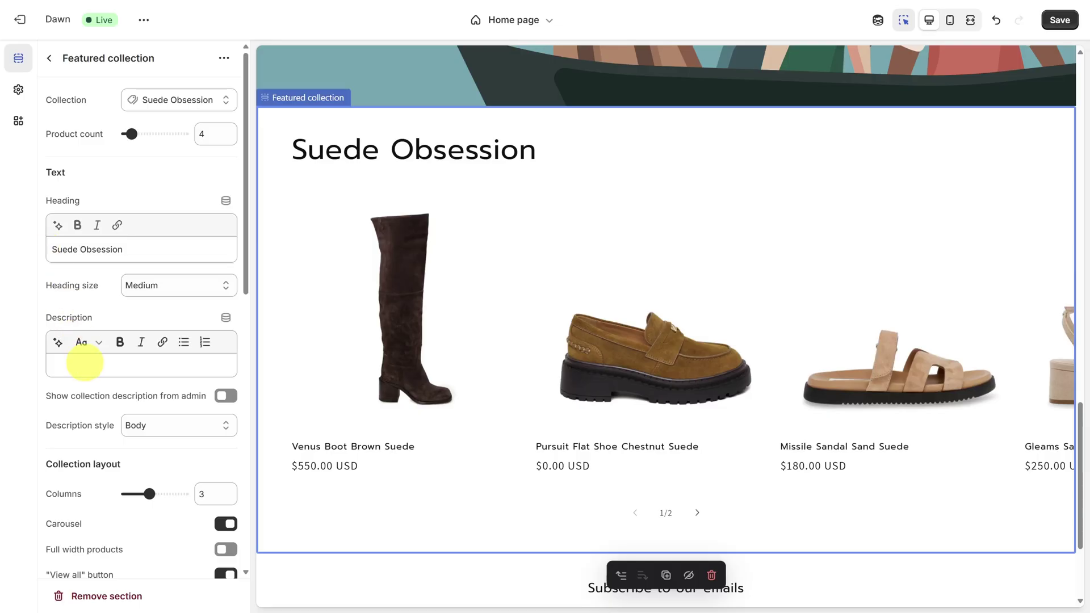
type("Style, Comfort, and Everything in Between - The suede styles everyone's talking about.")
- Delete the new image banner's heading, text and buttons blocks
left_click(50, 58)
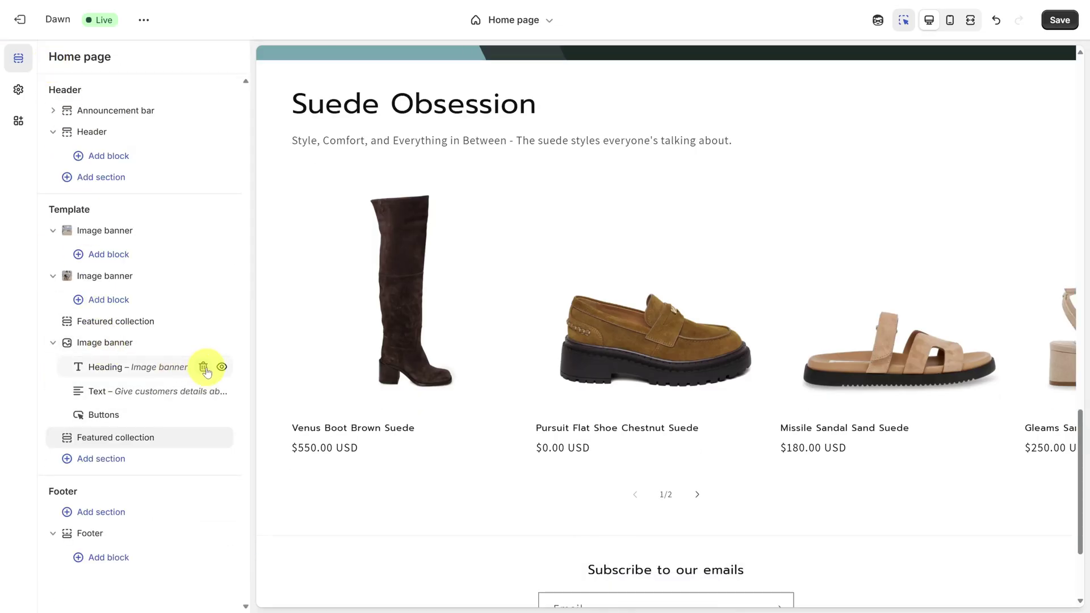
left_click(203, 369)
left_click(204, 369)
left_click(204, 369)
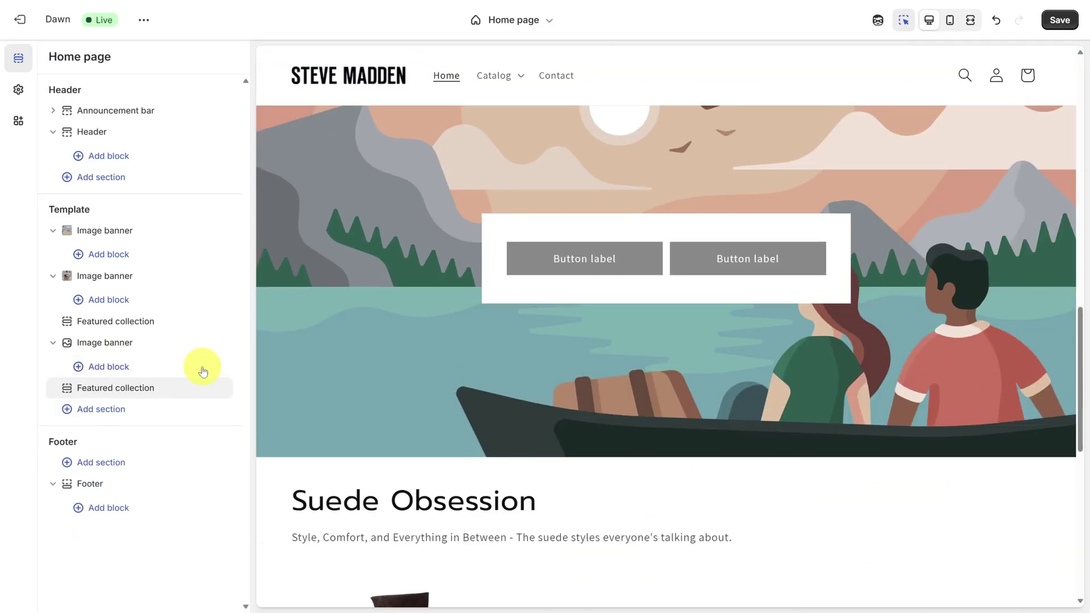
- Upload 7_suede-banner.webp and set it as the banner's first image
left_click(387, 243)
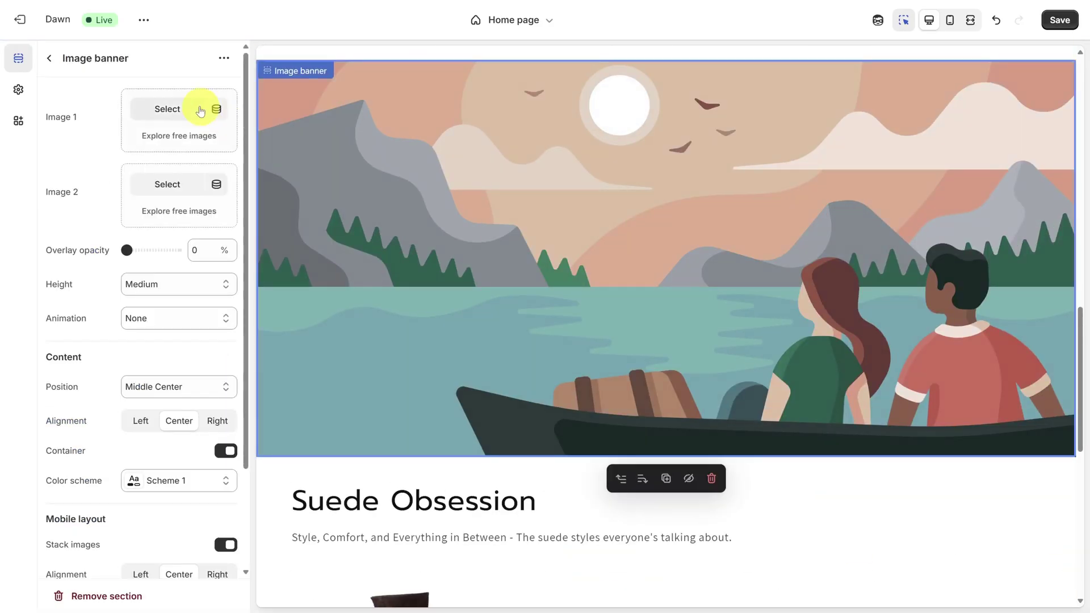
left_click(173, 111)
key("alt+Tab")
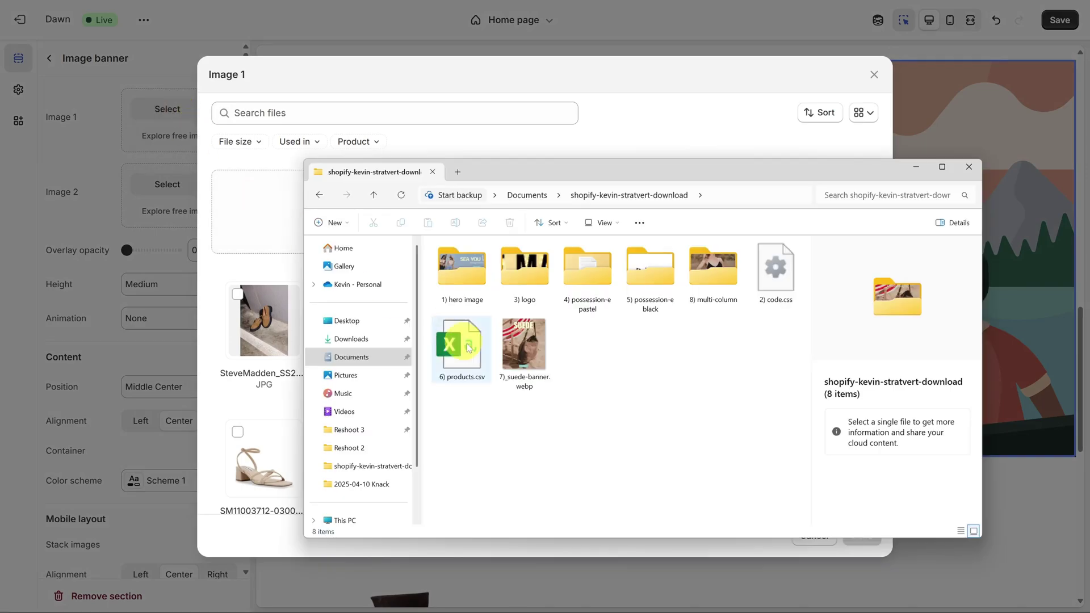
left_click(516, 362)
left_click_drag(516, 362, 250, 200)
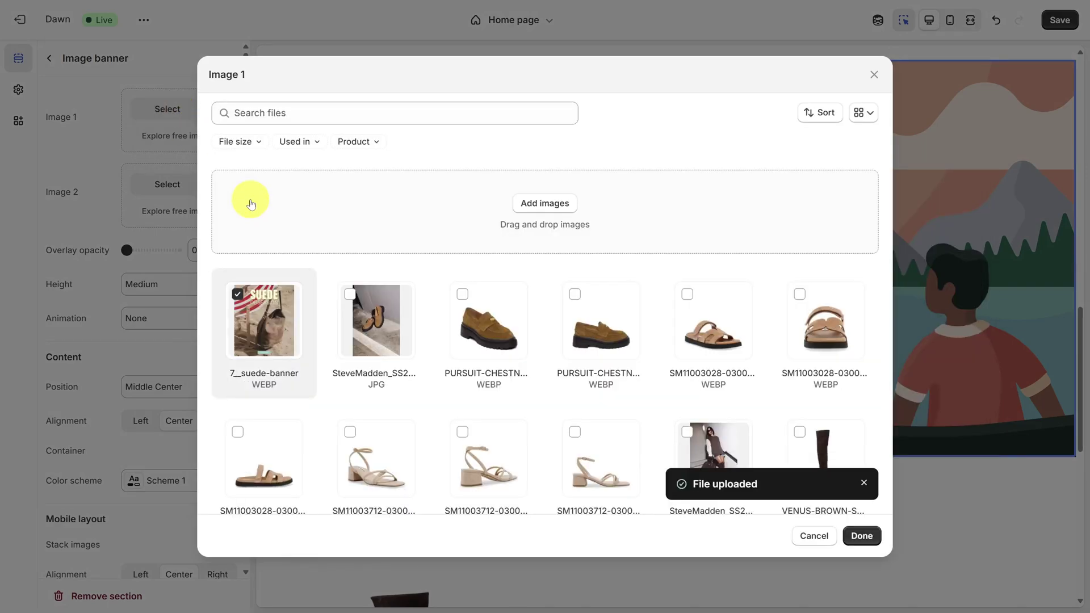
left_click(862, 537)
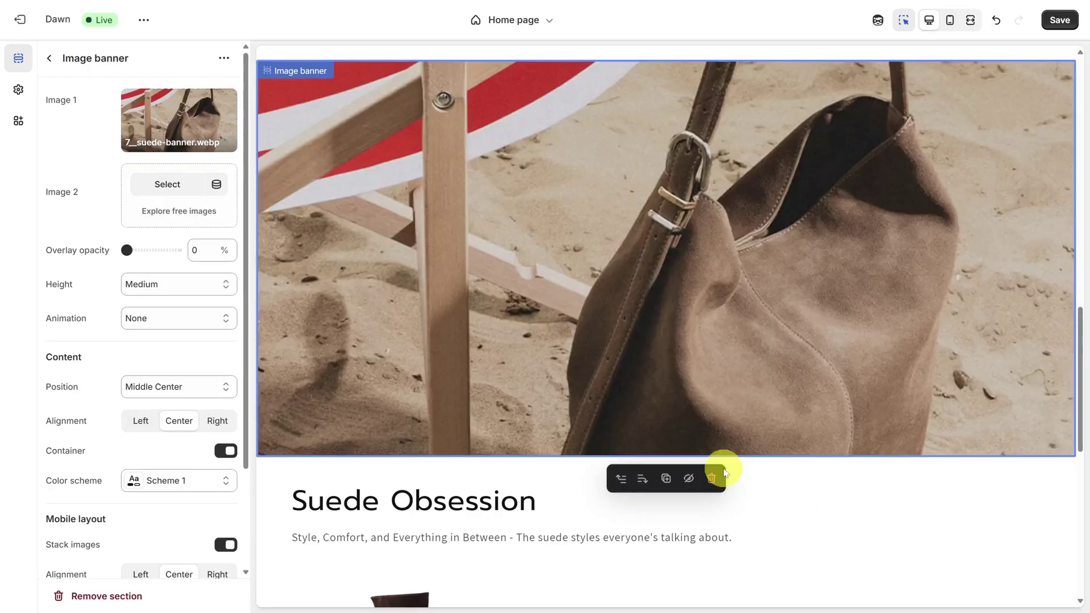
- Expand Custom CSS in theme settings and select the layout rules in the CSS file
left_click(16, 96)
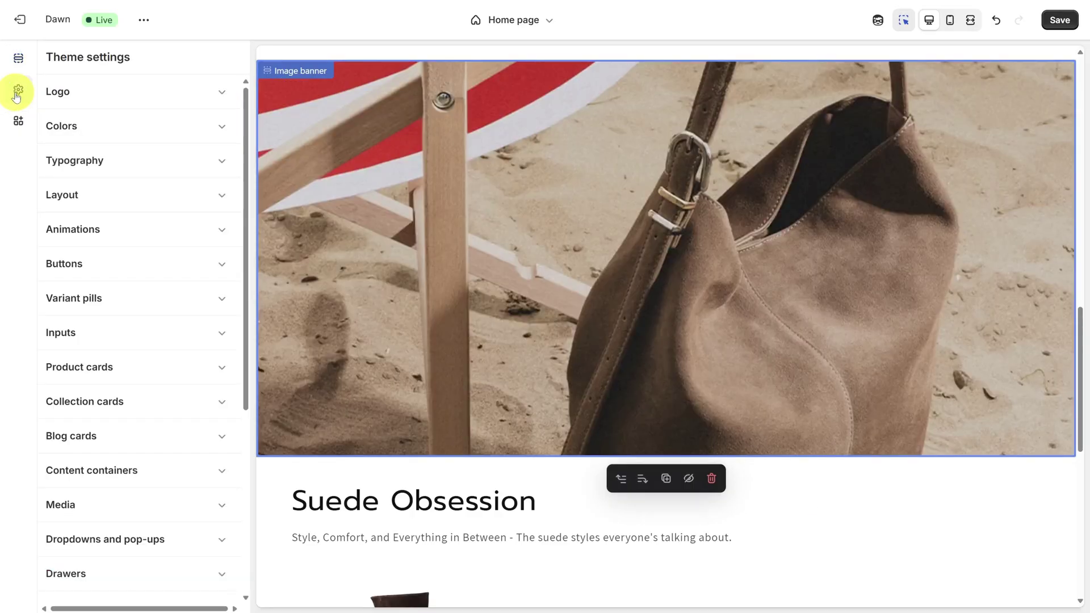
scroll(129, 395, "down", 5)
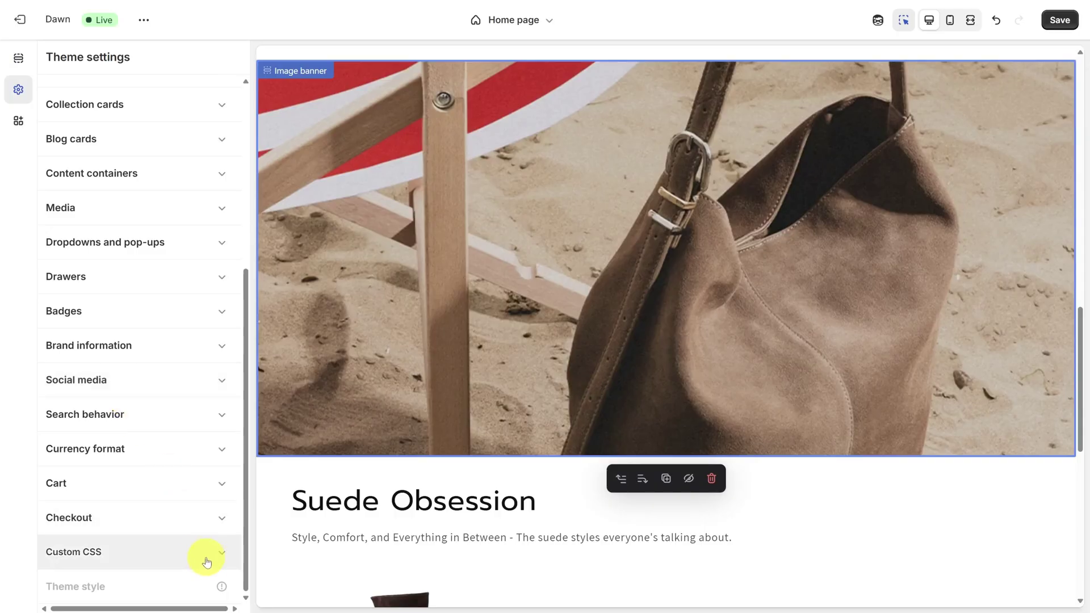
left_click(222, 554)
scroll(220, 560, "down", 4)
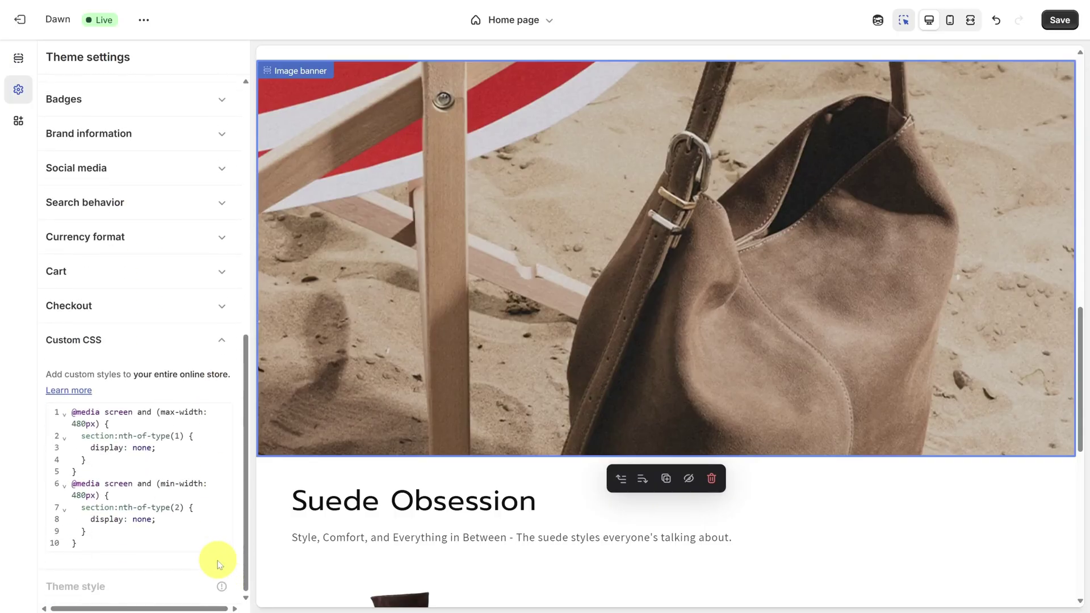
key("alt+Tab")
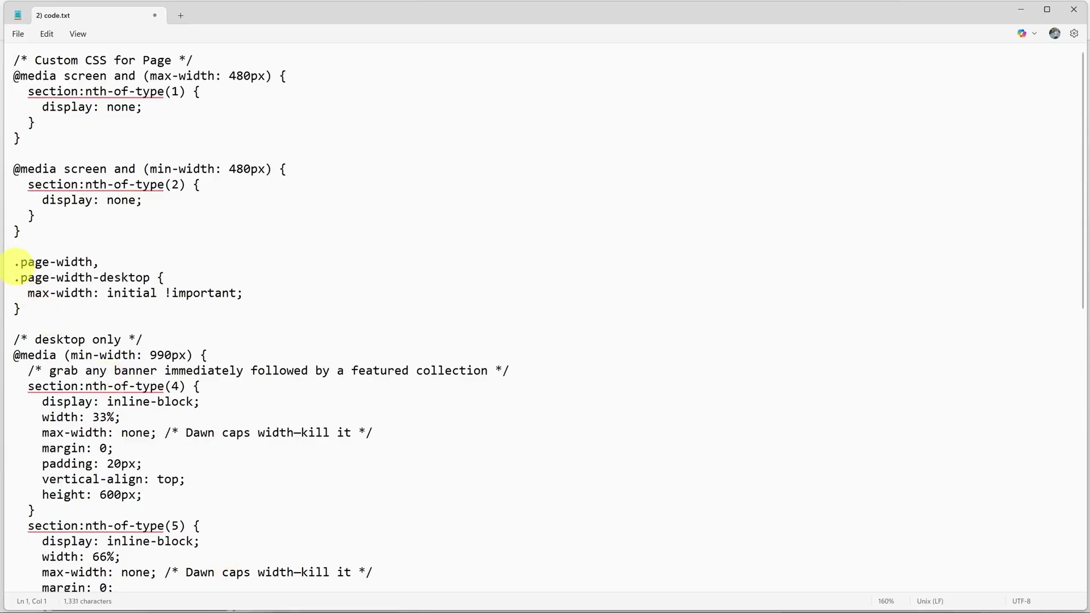
left_click_drag(13, 262, 137, 349)
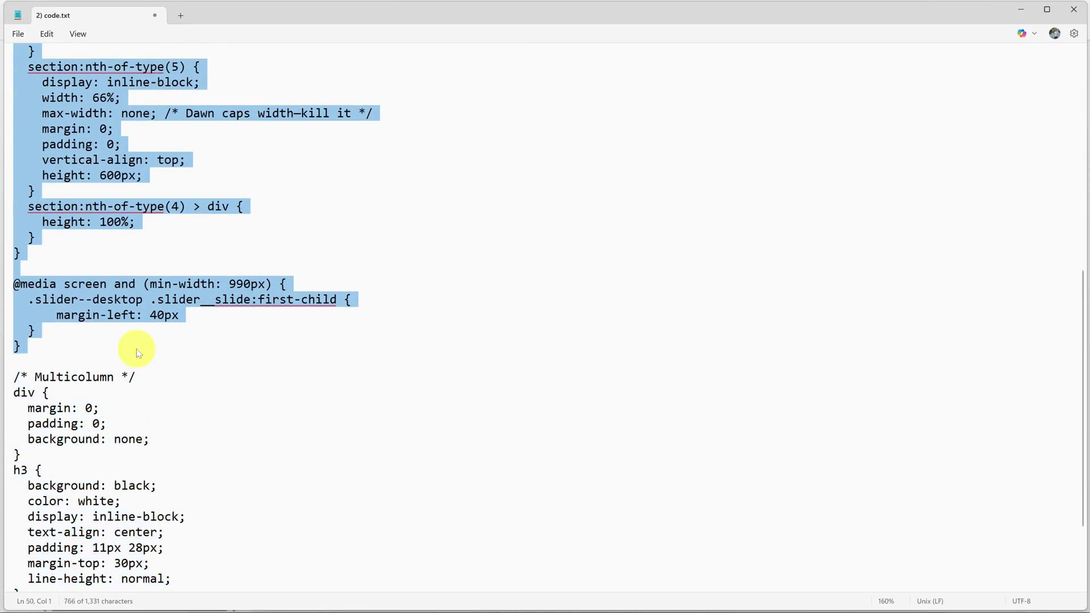
- Paste the copied layout CSS on a new line after the existing Custom CSS rules
key("alt+Tab")
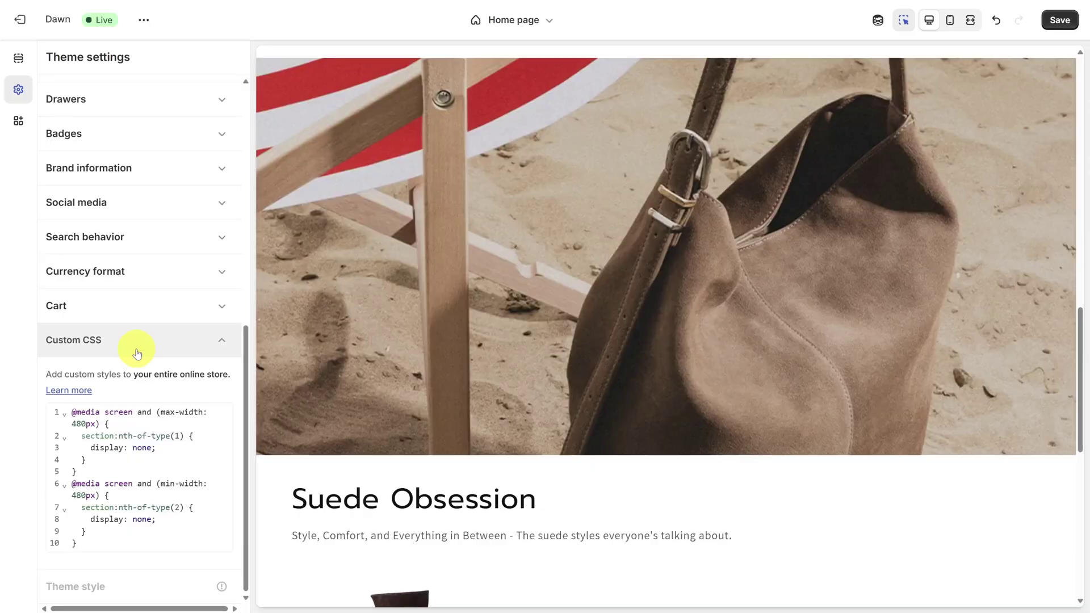
left_click(104, 544)
key("Return")
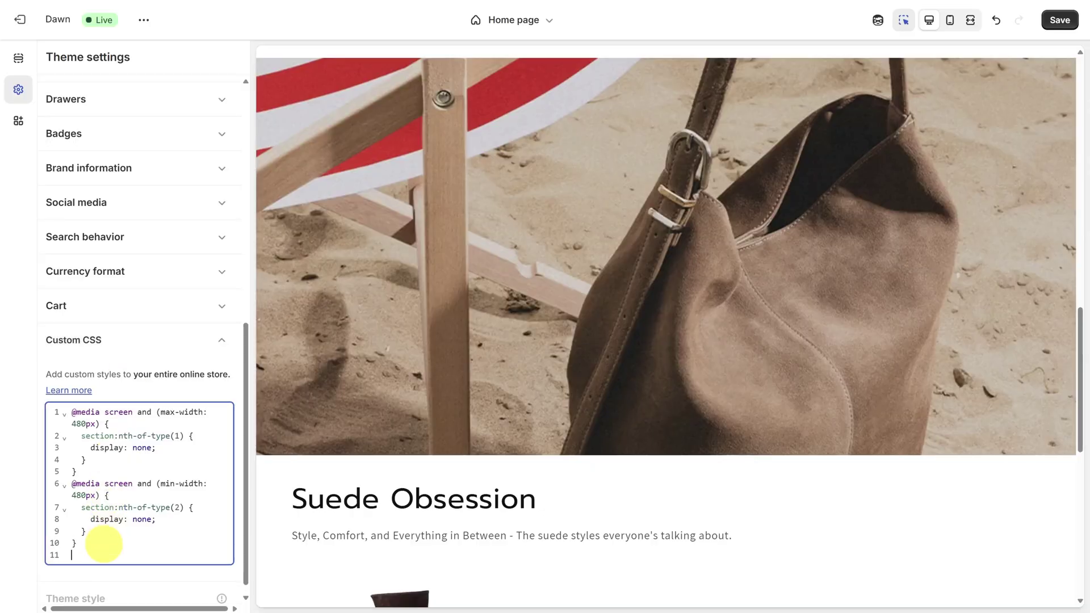
key("ctrl+v")
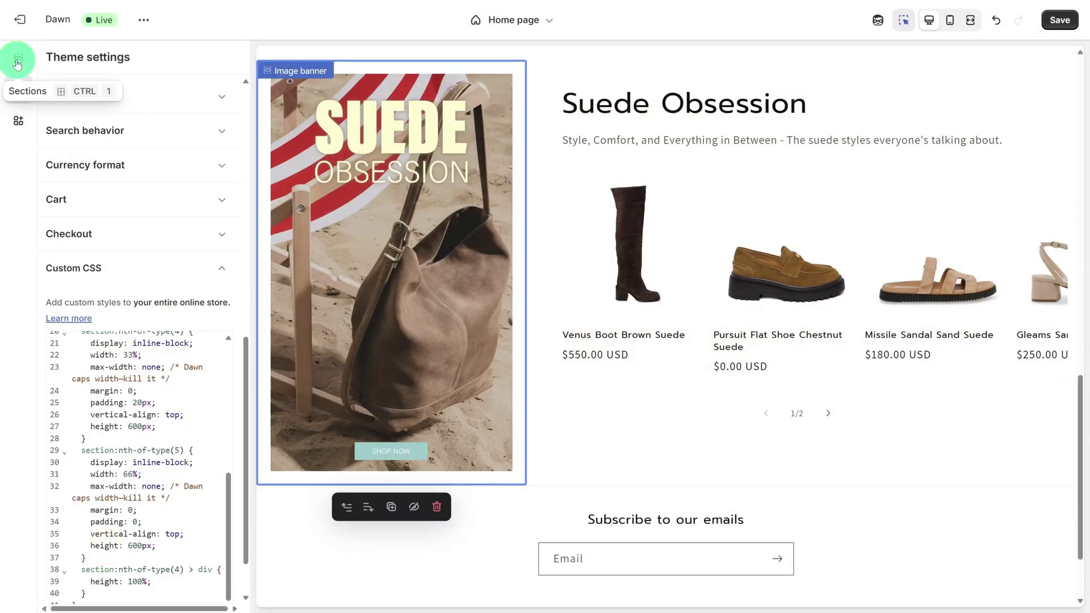
left_click(18, 58)
- Add a Multicolumn section and title the first column SHOP SANDALS & SLIDES with no description
left_click(50, 57)
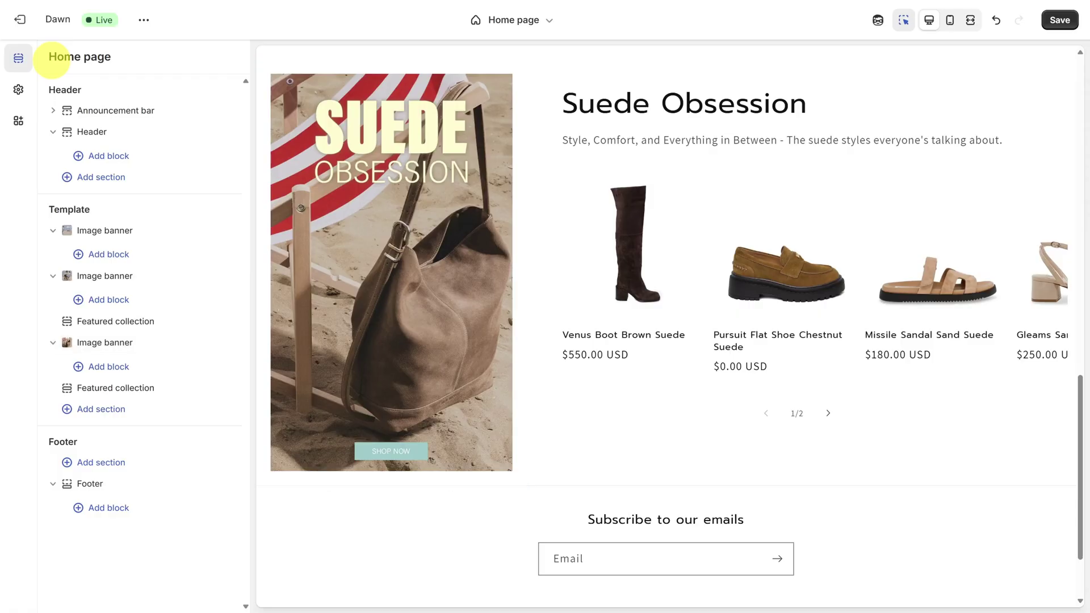
left_click(94, 410)
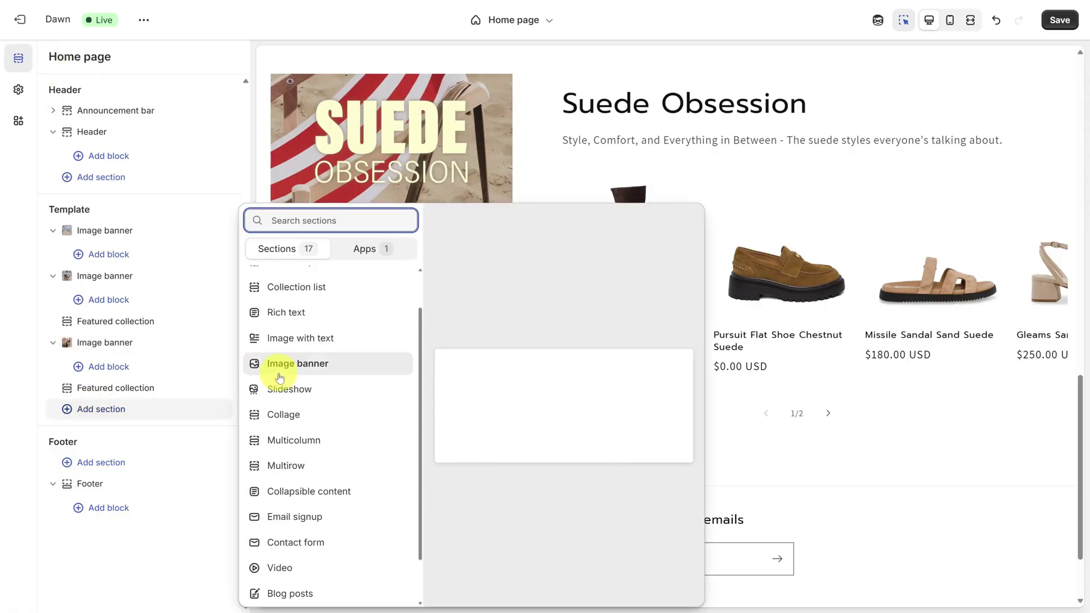
left_click(278, 441)
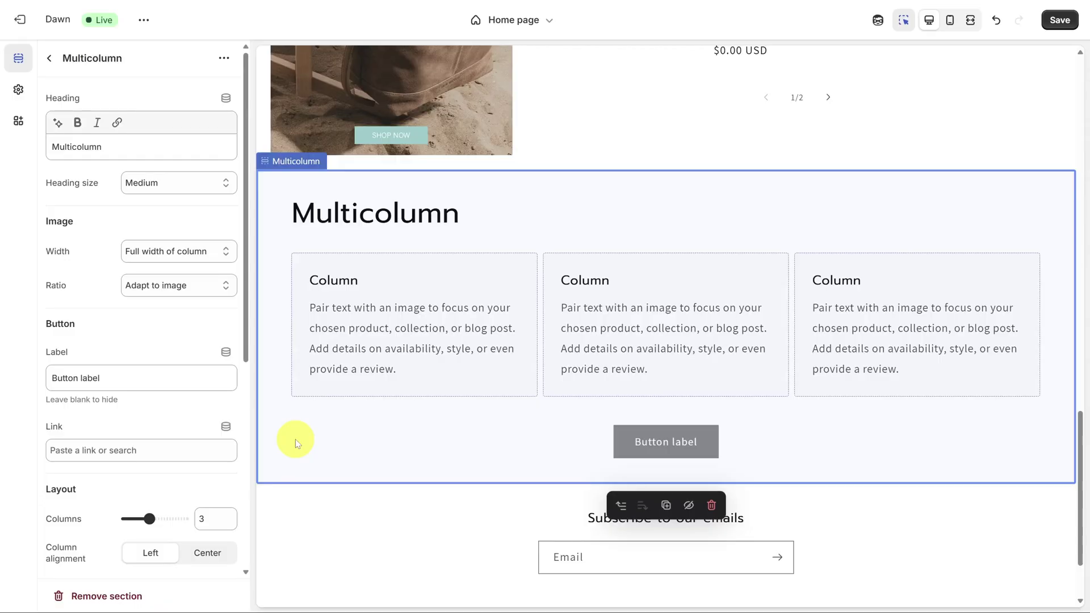
left_click(352, 294)
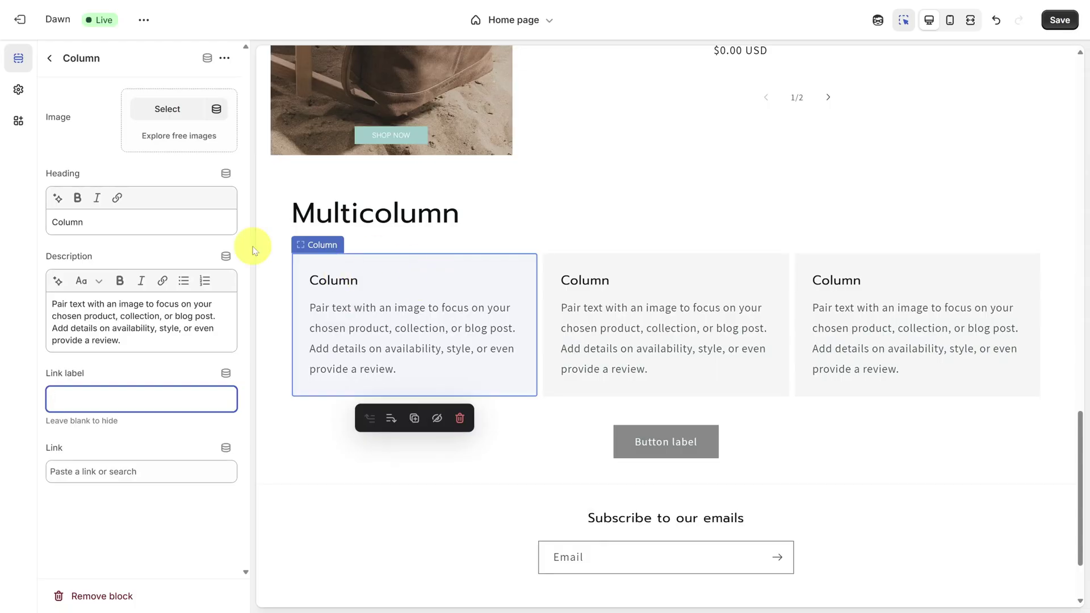
triple_click(122, 224)
type("SHOP SANDALS & SLIDES")
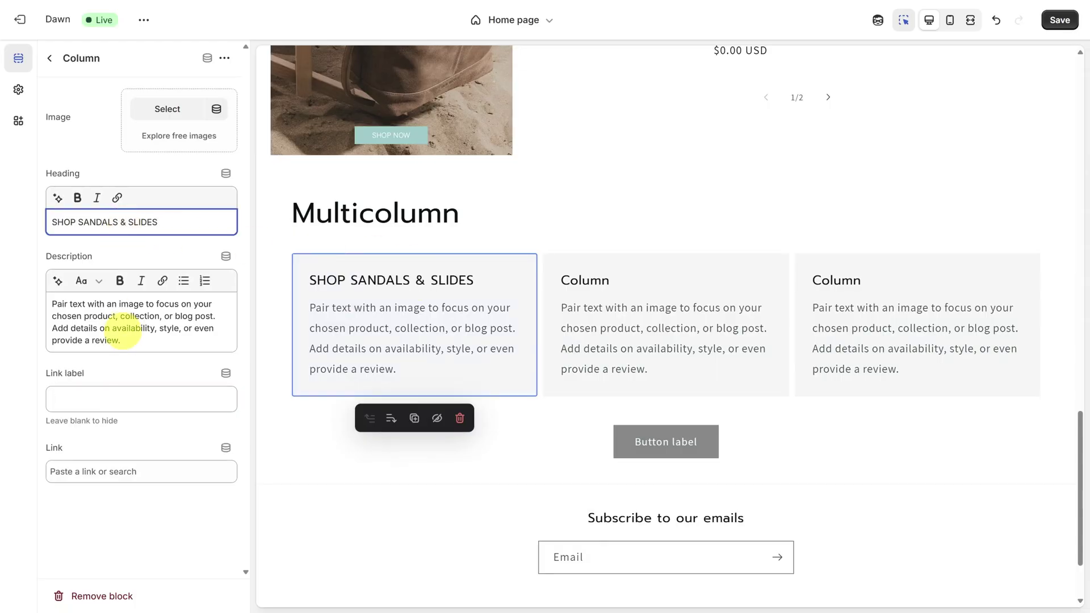
triple_click(122, 335)
key("BackSpace")
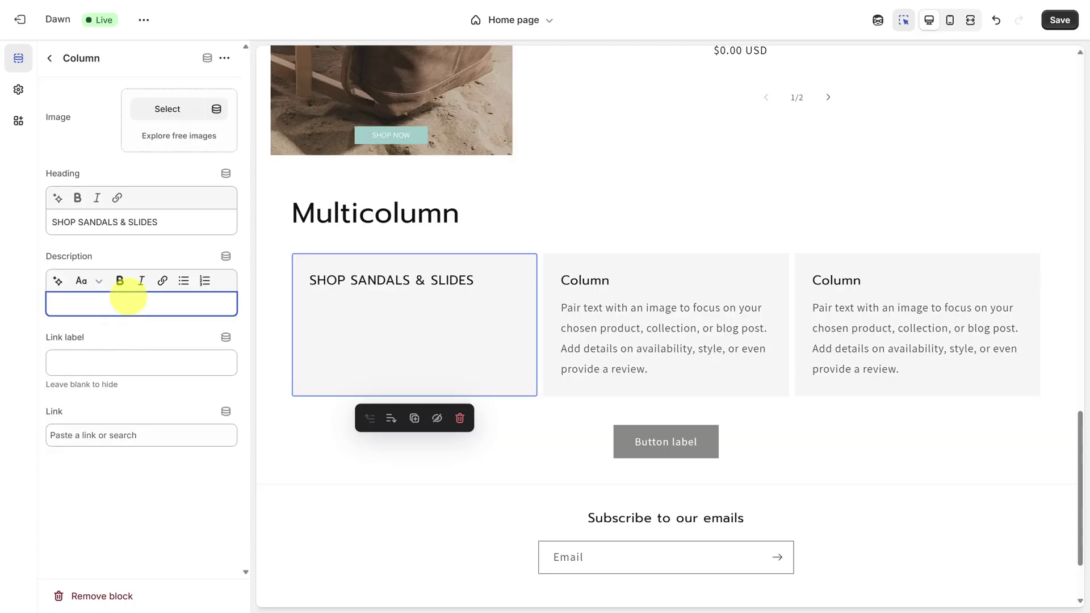
- Upload CAT-SeaYouLater-Sandals.jpg from the 8) multi-column folder as the first column's image
left_click(167, 109)
key("alt+Tab")
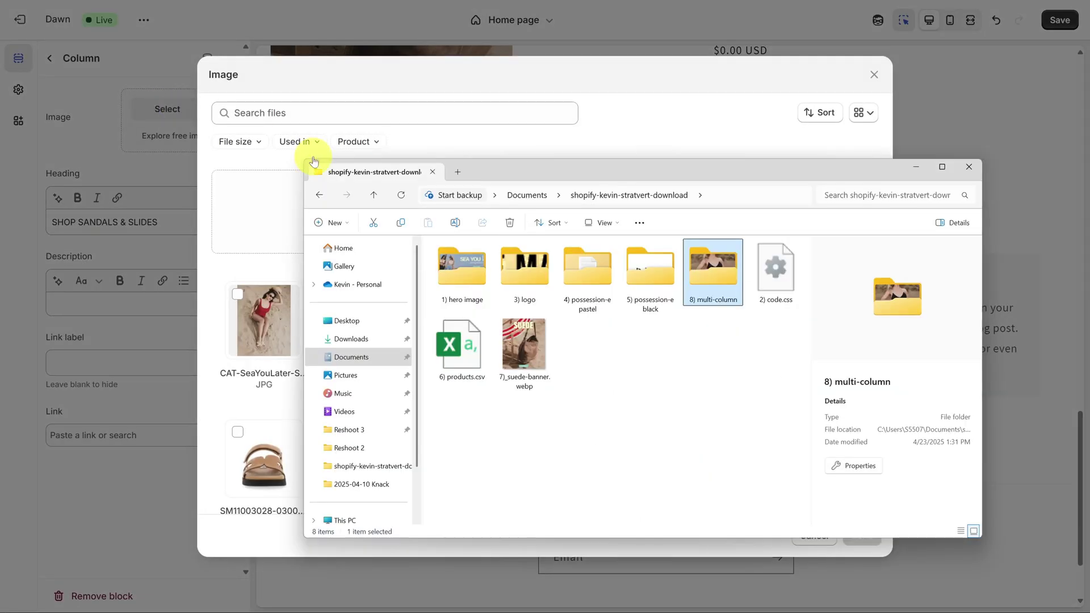
double_click(714, 278)
left_click(585, 278)
left_click_drag(585, 278, 240, 216)
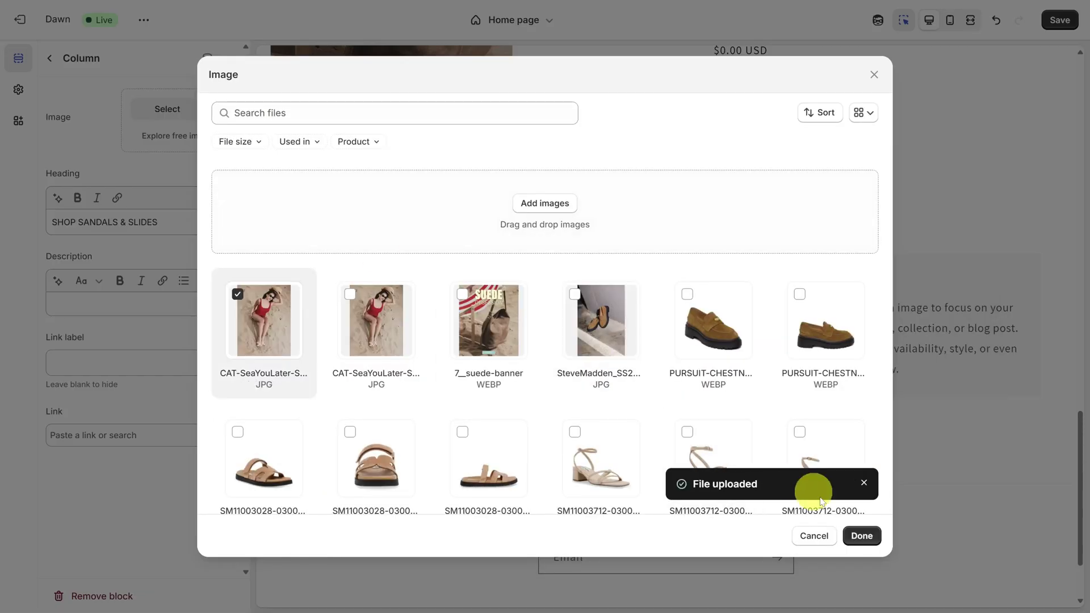
left_click(862, 536)
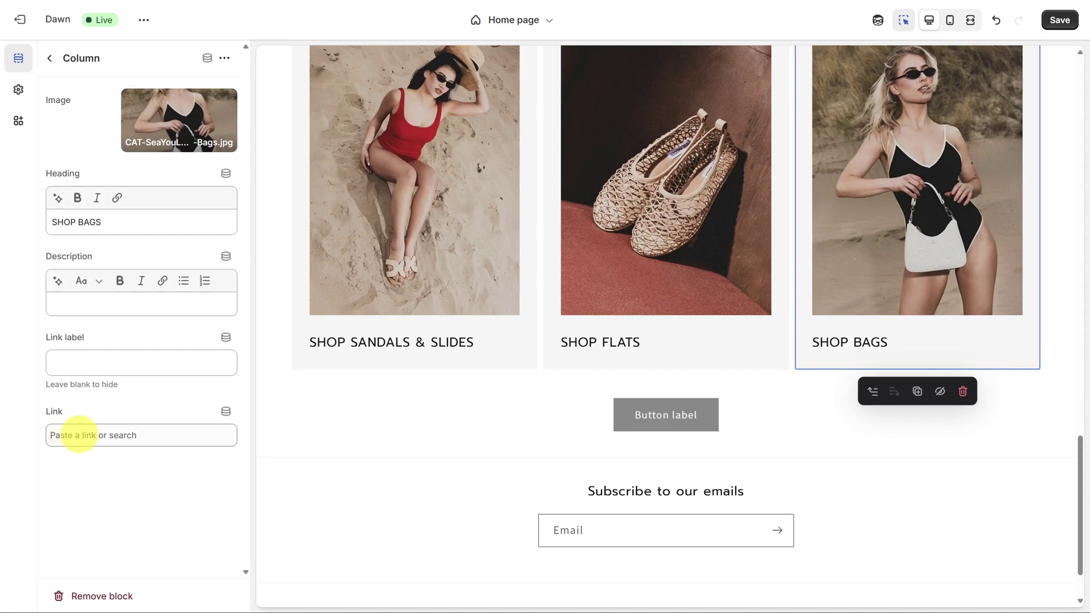
- Browse collections to link a column to
left_click(80, 435)
left_click(127, 266)
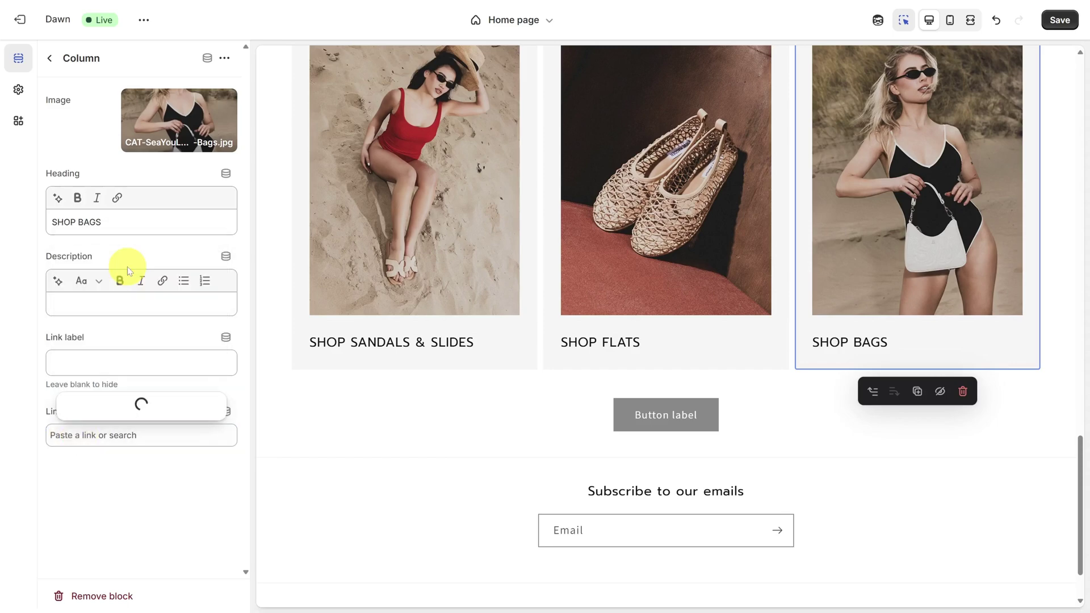
scroll(311, 266, "up", 2)
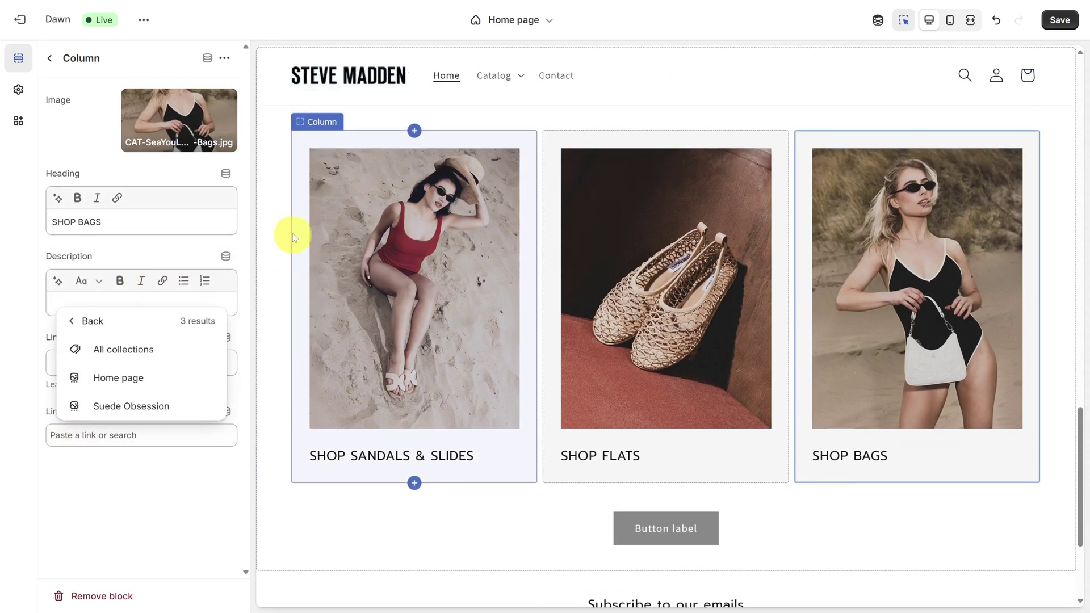
left_click(311, 131)
- Clear the Multicolumn heading and button label, then select the multicolumn CSS in the code notes
left_click(280, 123)
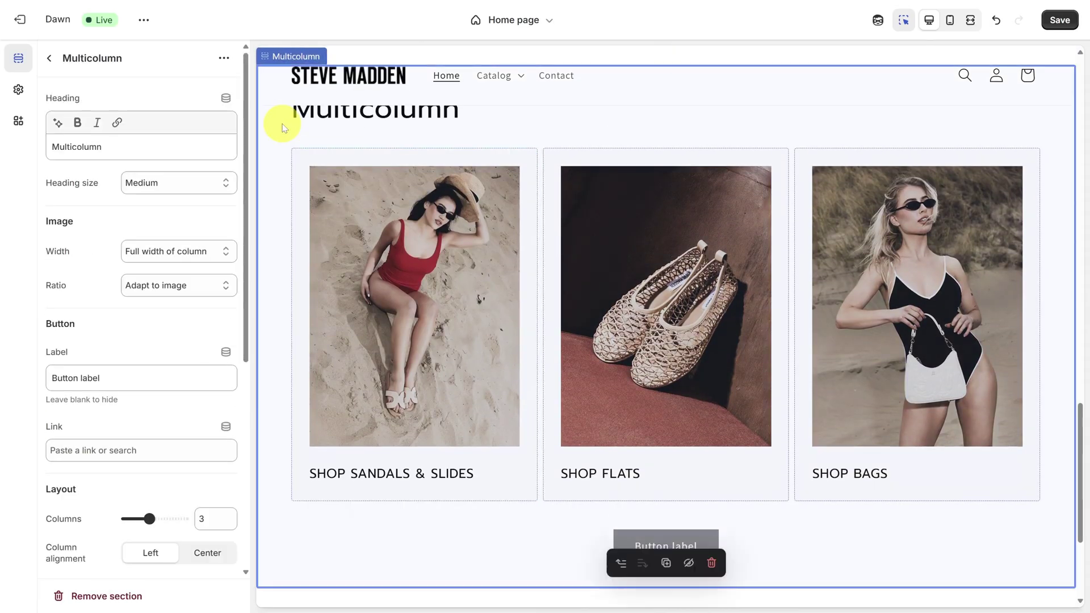
double_click(105, 146)
key("BackSpace")
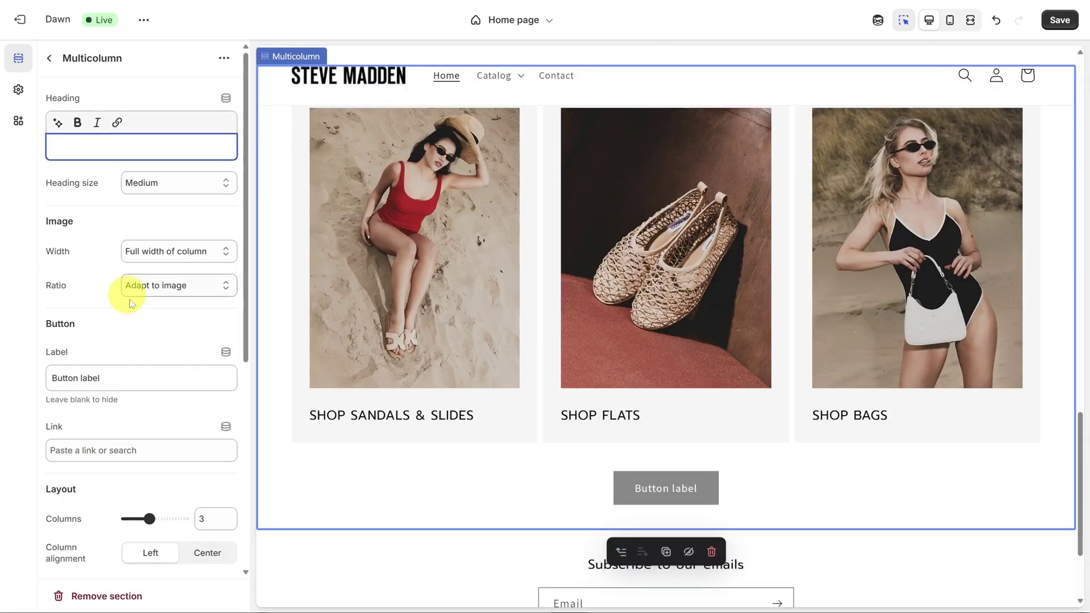
triple_click(132, 376)
key("BackSpace")
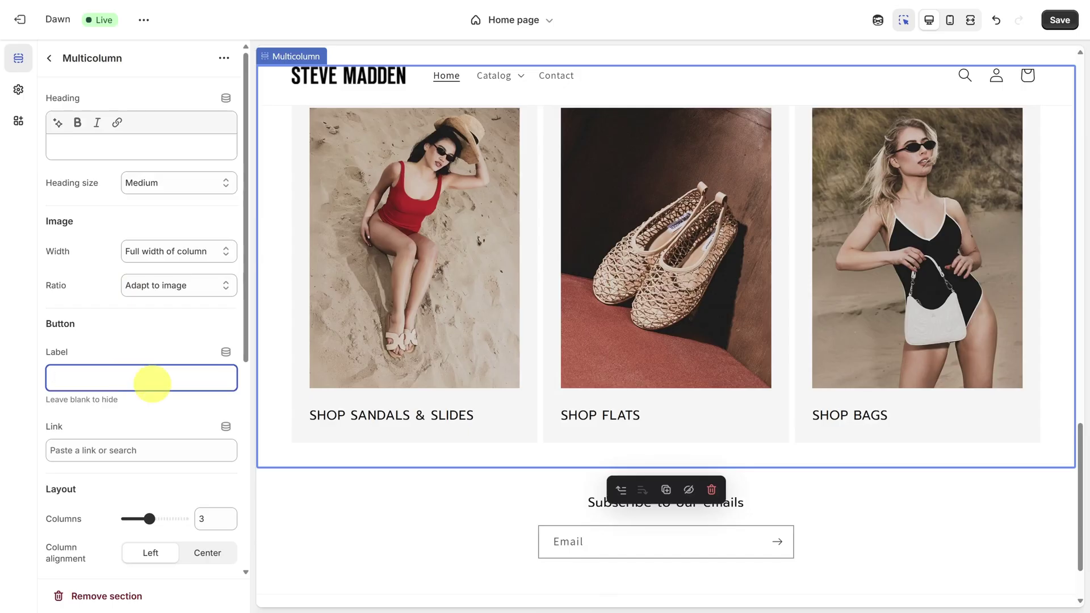
key("alt+Tab")
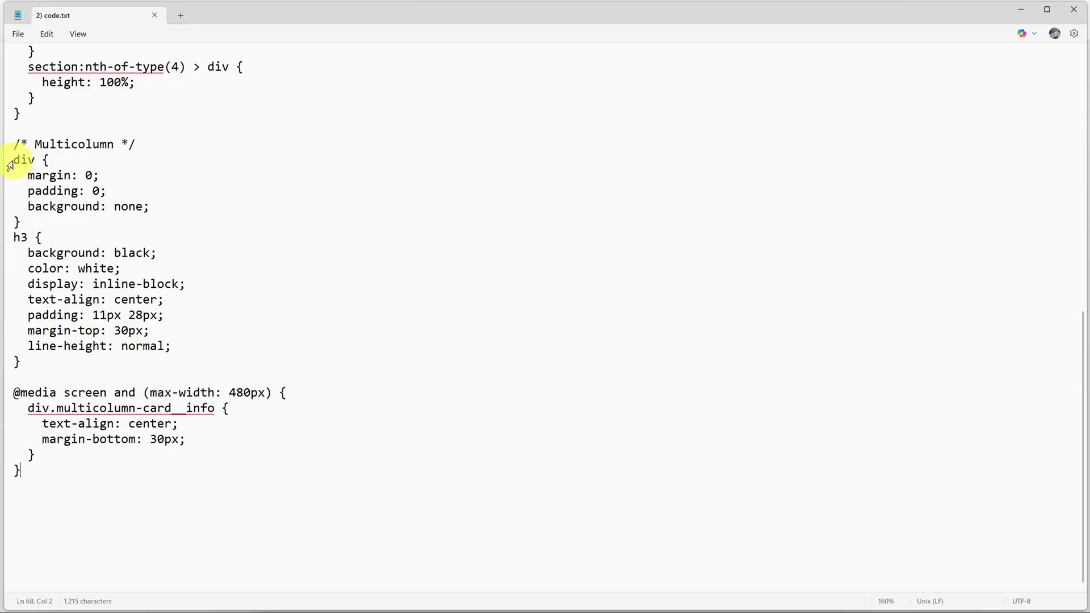
left_click_drag(13, 160, 54, 478)
key("ctrl+c")
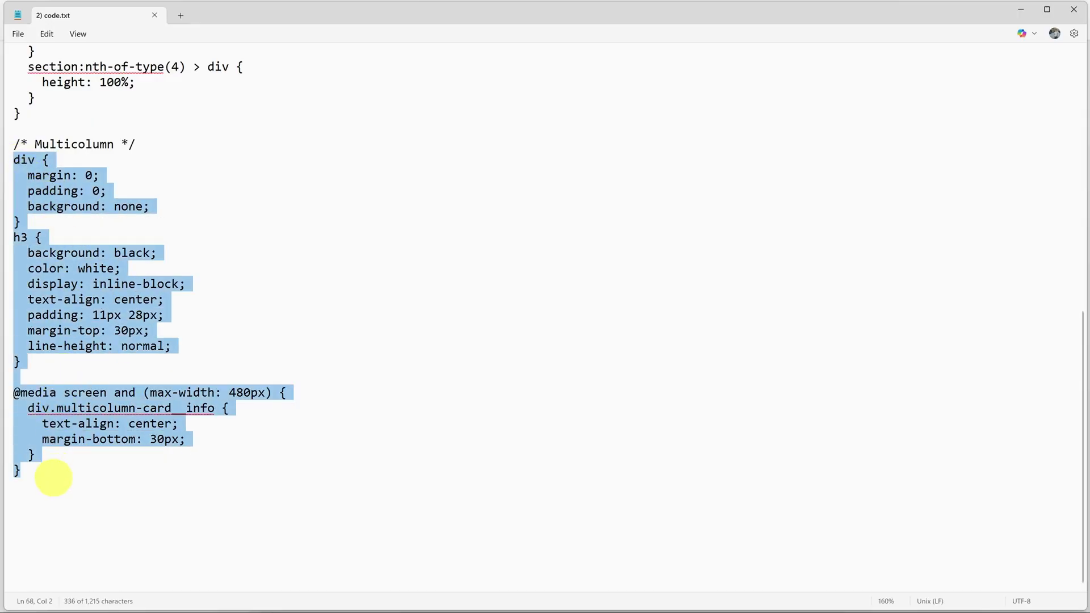
- Paste the copied multicolumn CSS into the Multicolumn section's Custom CSS editor
key("alt+Tab")
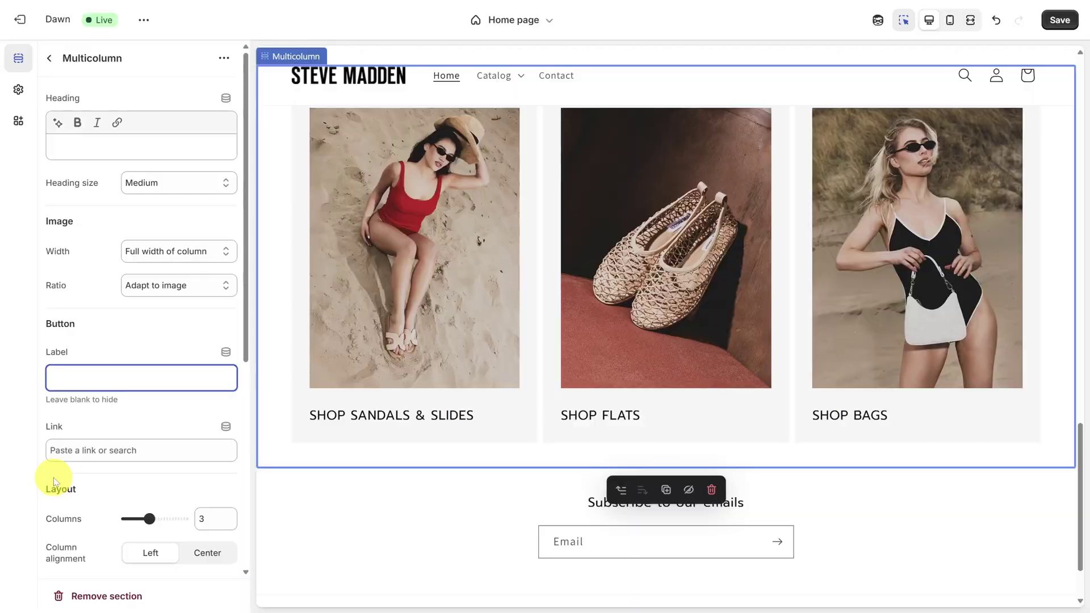
scroll(139, 382, "down", 6)
scroll(137, 384, "down", 1)
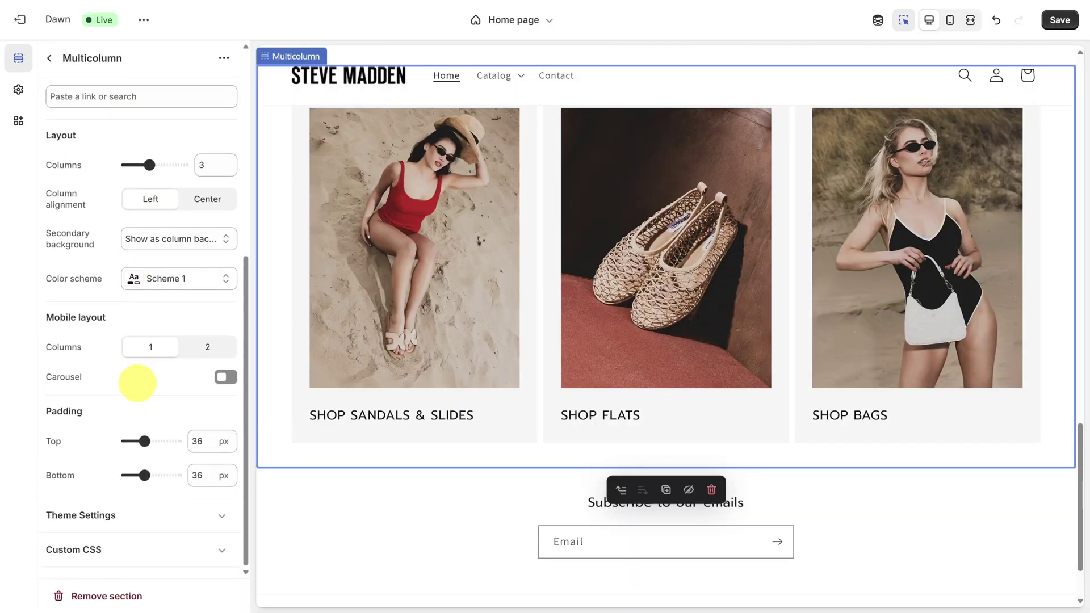
left_click(223, 552)
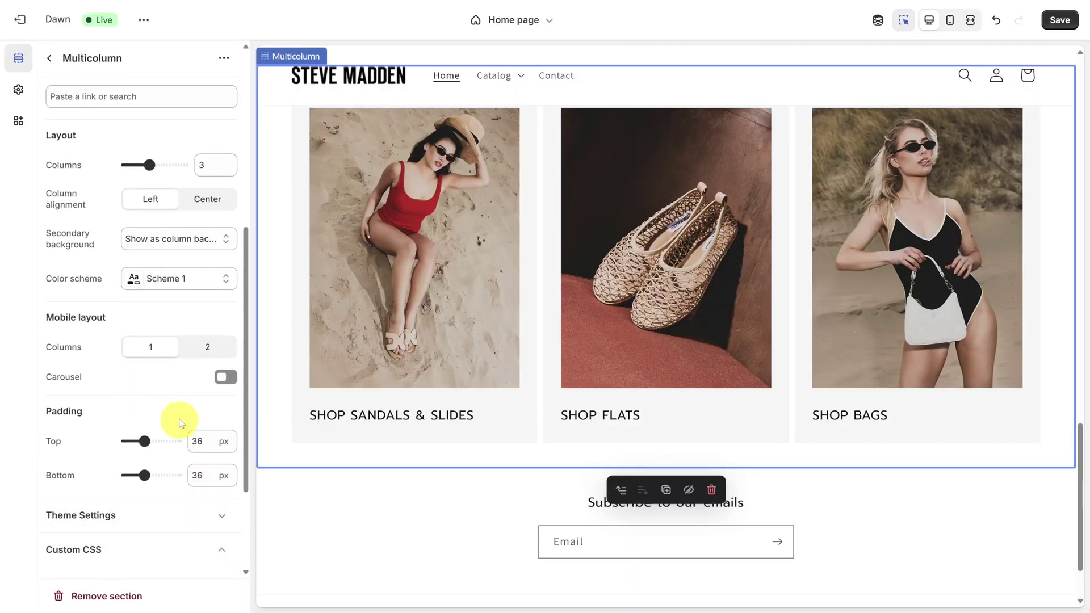
scroll(178, 415, "down", 3)
left_click(146, 491)
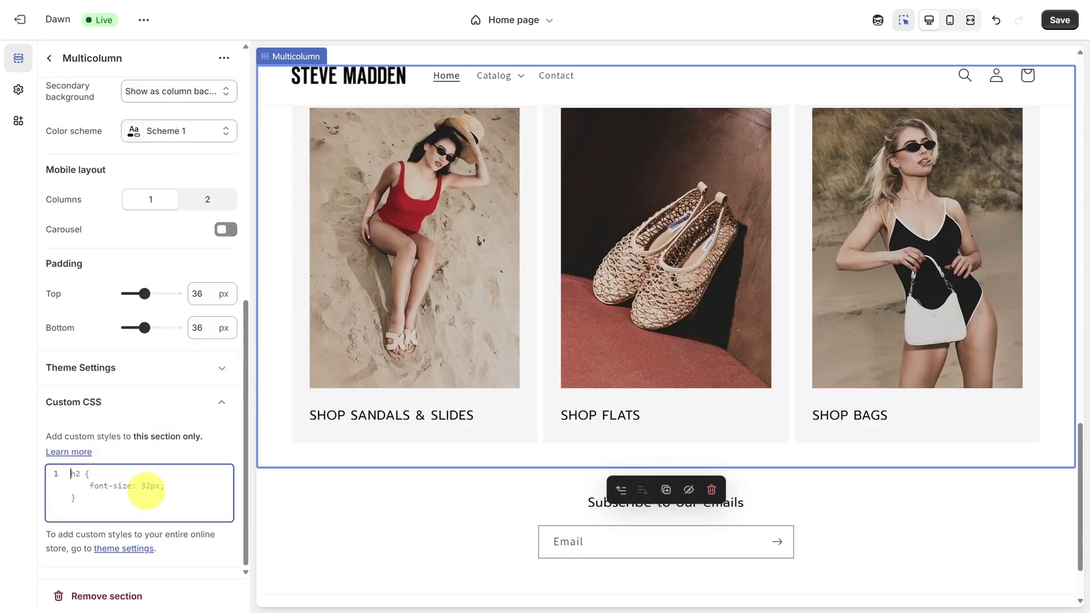
key("ctrl+v")
scroll(485, 462, "up", 3)
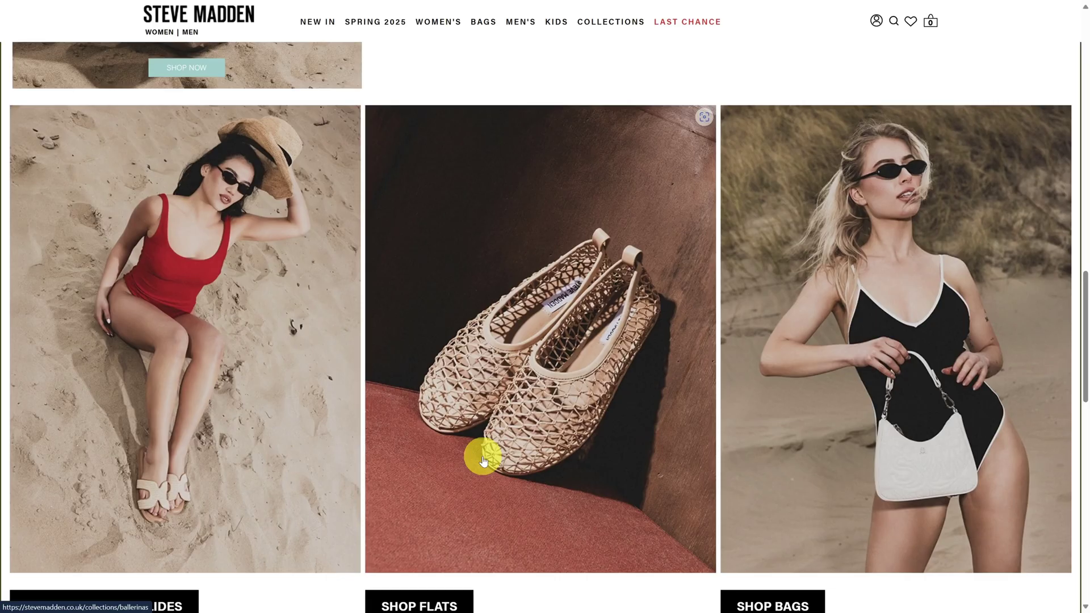
scroll(462, 443, "down", 5)
scroll(477, 320, "down", 4)
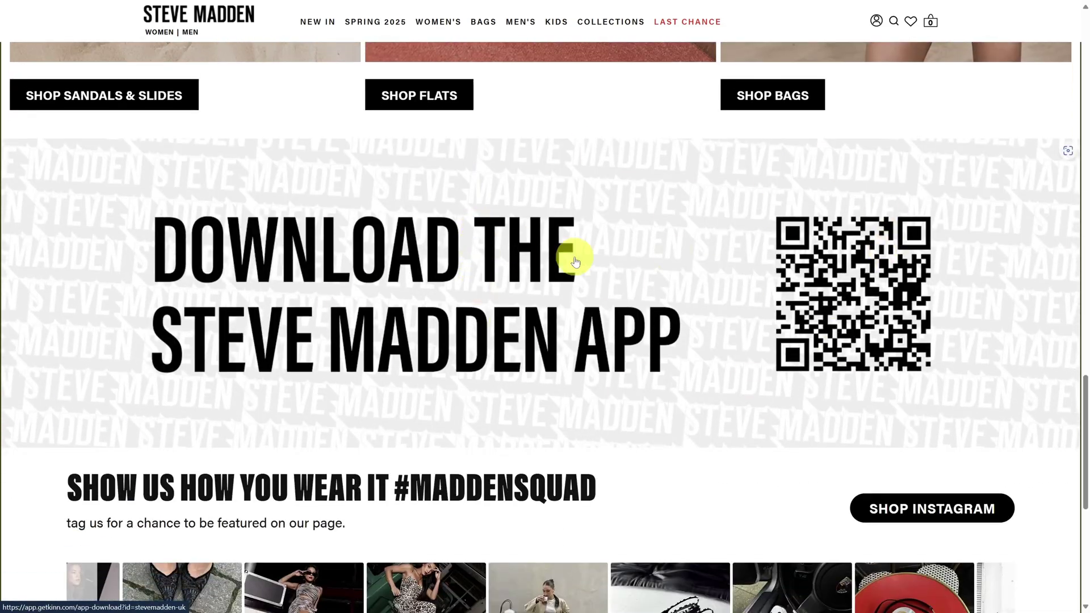
scroll(511, 269, "down", 3)
left_click_drag(67, 316, 574, 343)
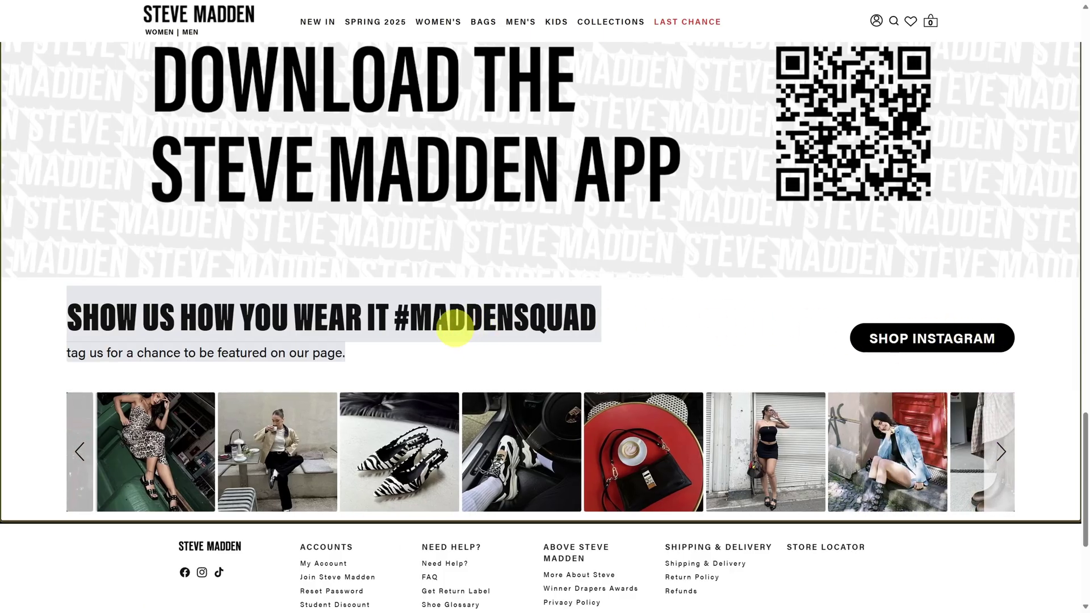
scroll(455, 328, "down", 2)
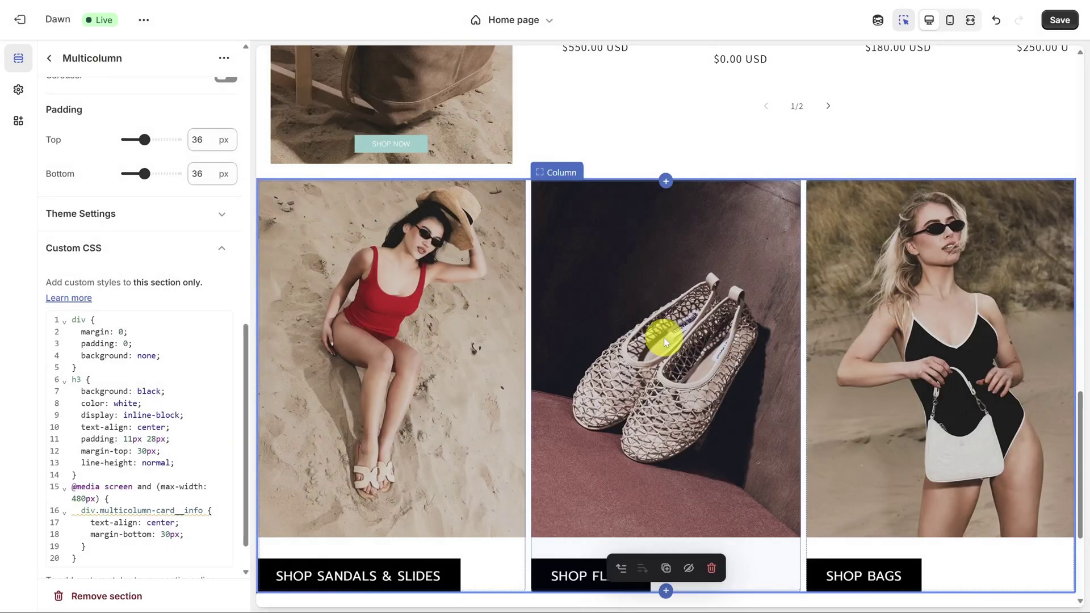
- Save the home page and exit to Online Store > Themes, where Dawn is current
left_click(1051, 21)
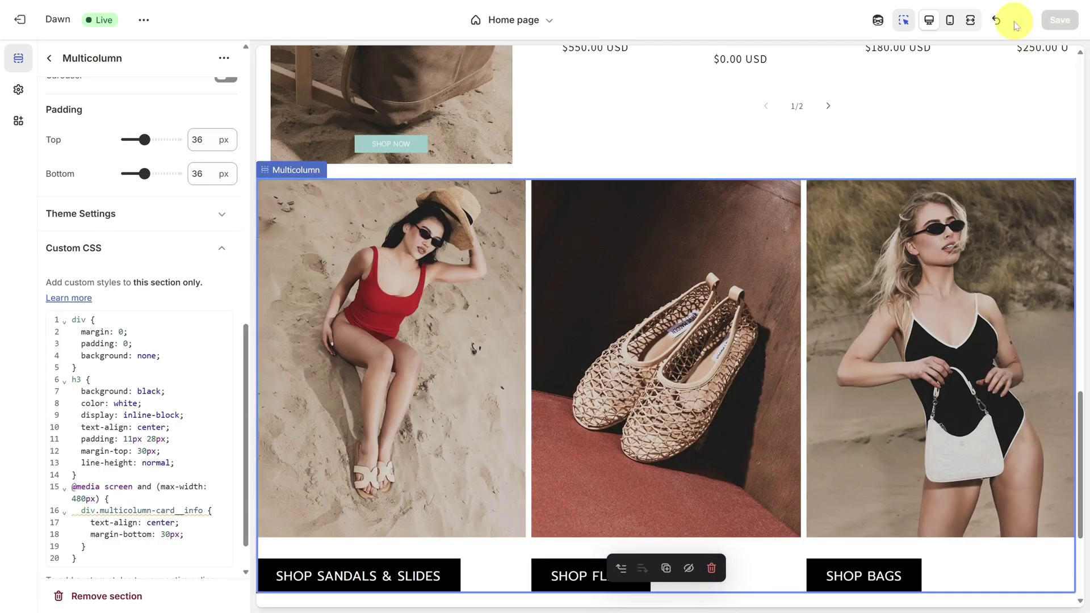
left_click(528, 23)
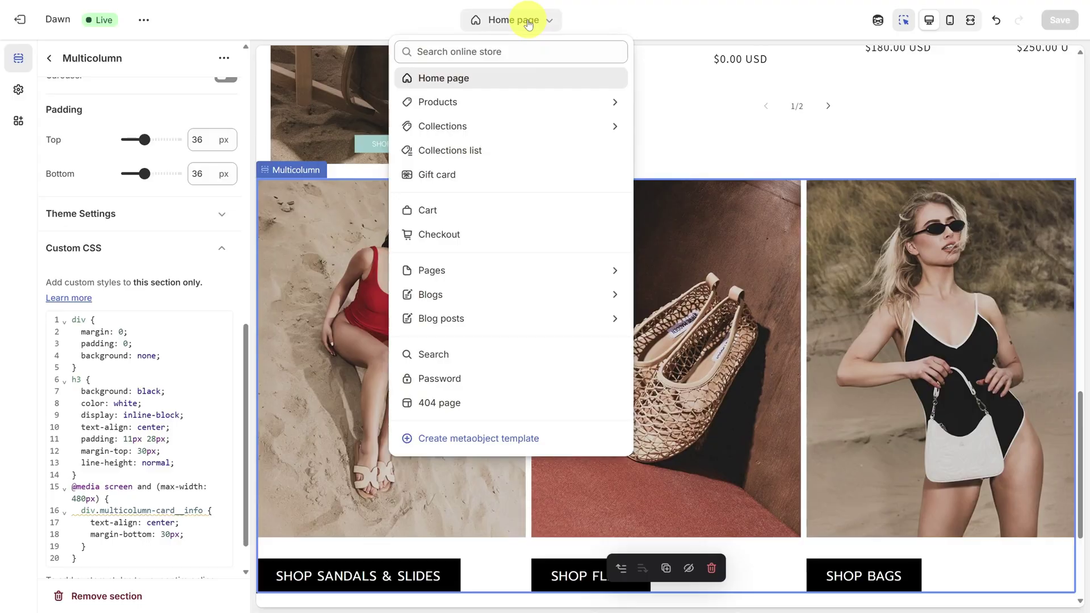
left_click(19, 19)
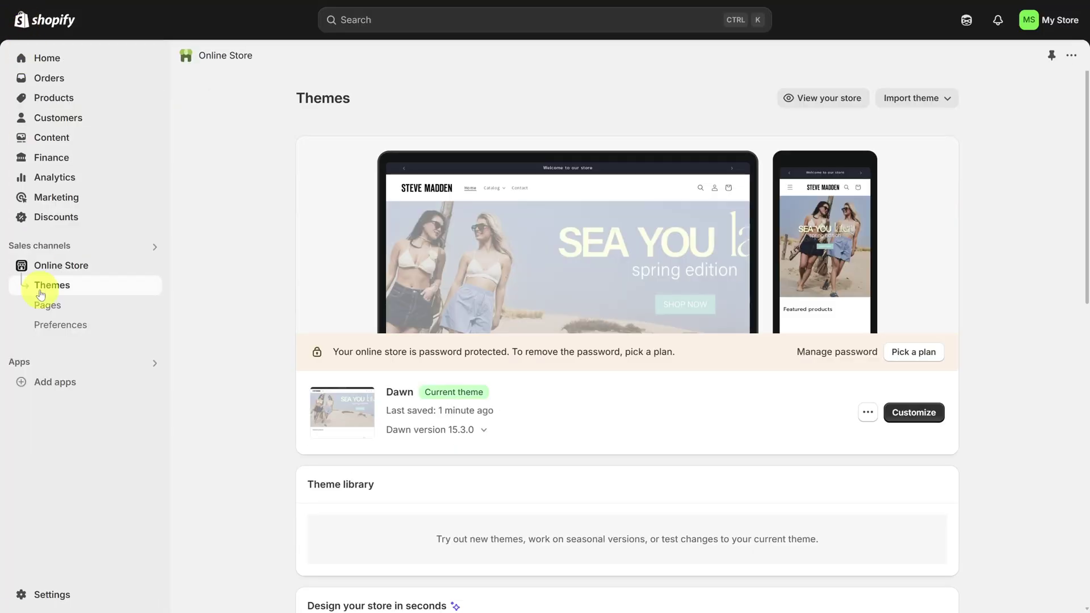
- Go to Settings > Payments and start Complete account setup for Shopify Payments
left_click(20, 596)
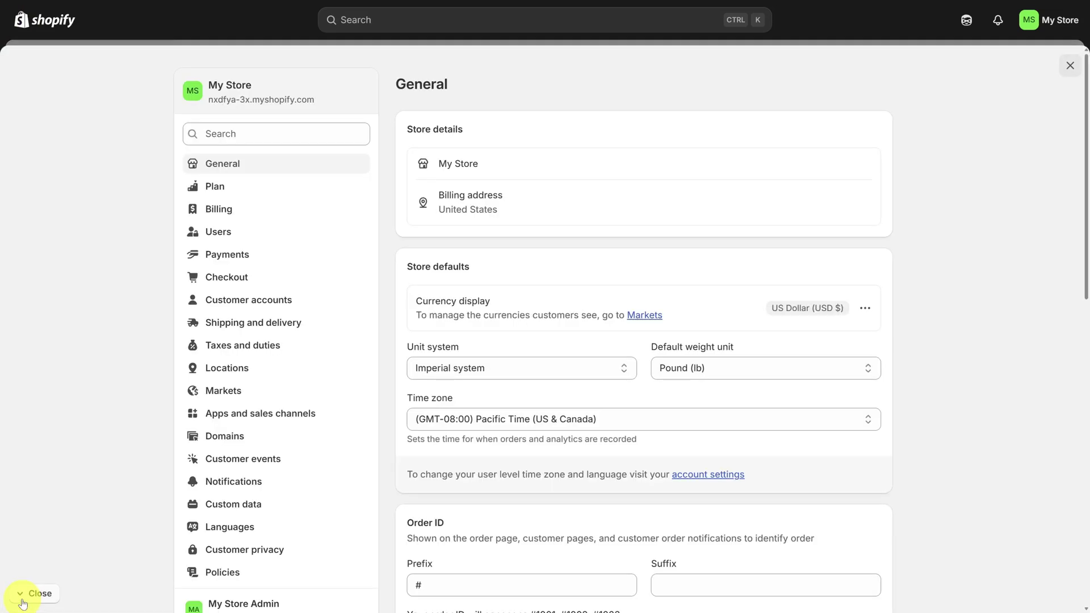
left_click(215, 260)
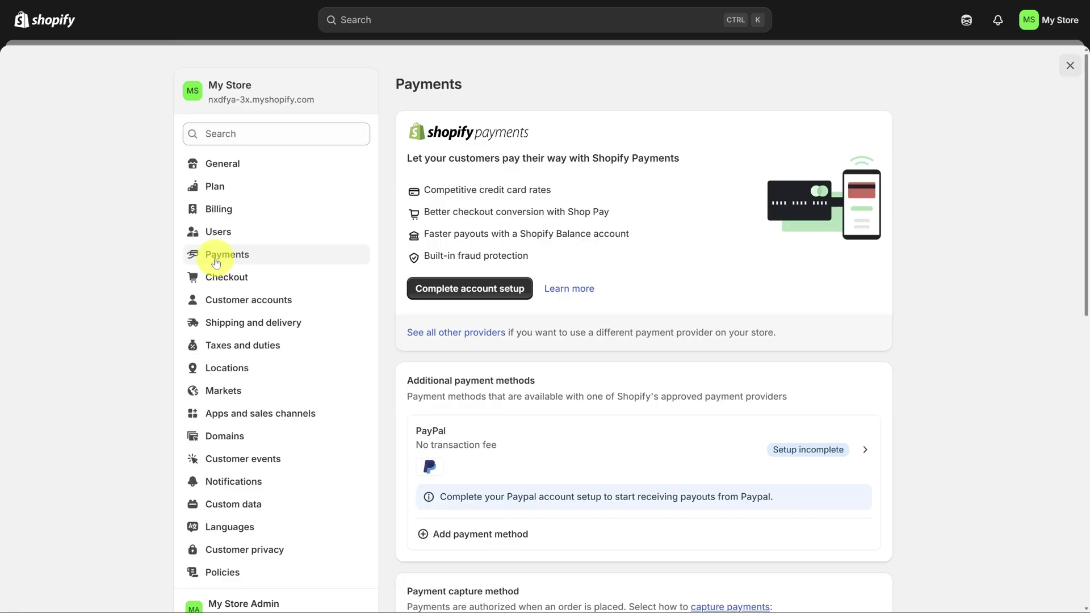
left_click(459, 287)
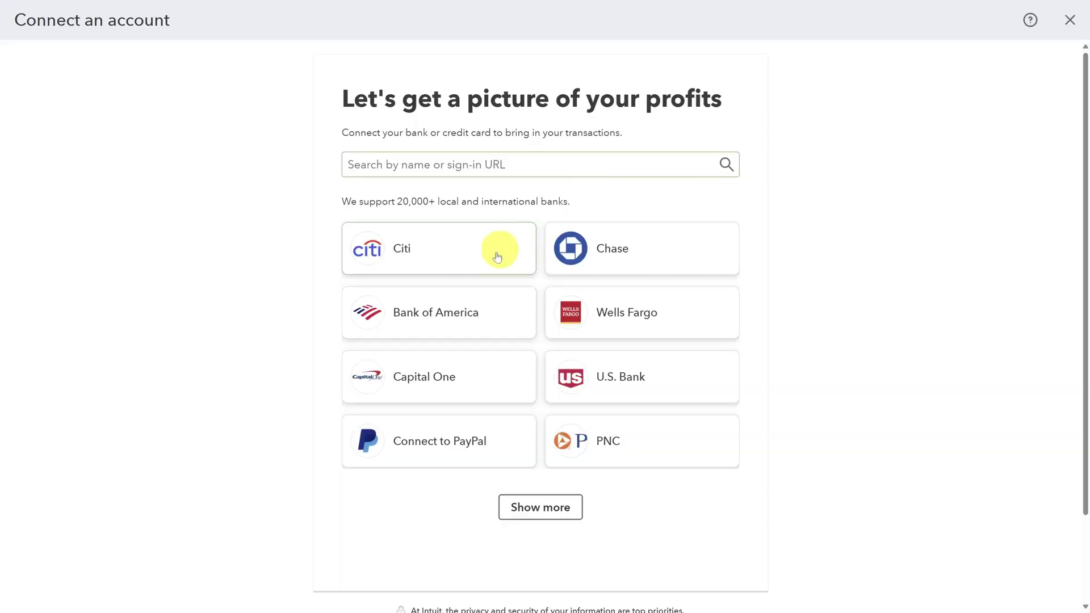
- Choose Capital One as the bank to connect
left_click(430, 385)
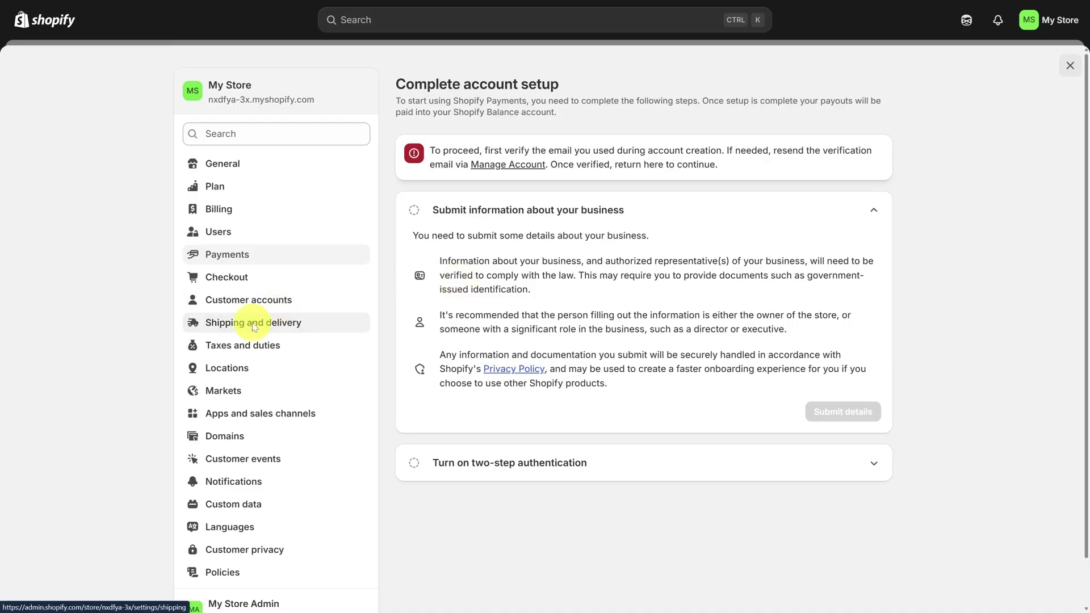
- Open the general shipping profile and scroll to its domestic shipping zone
left_click(254, 324)
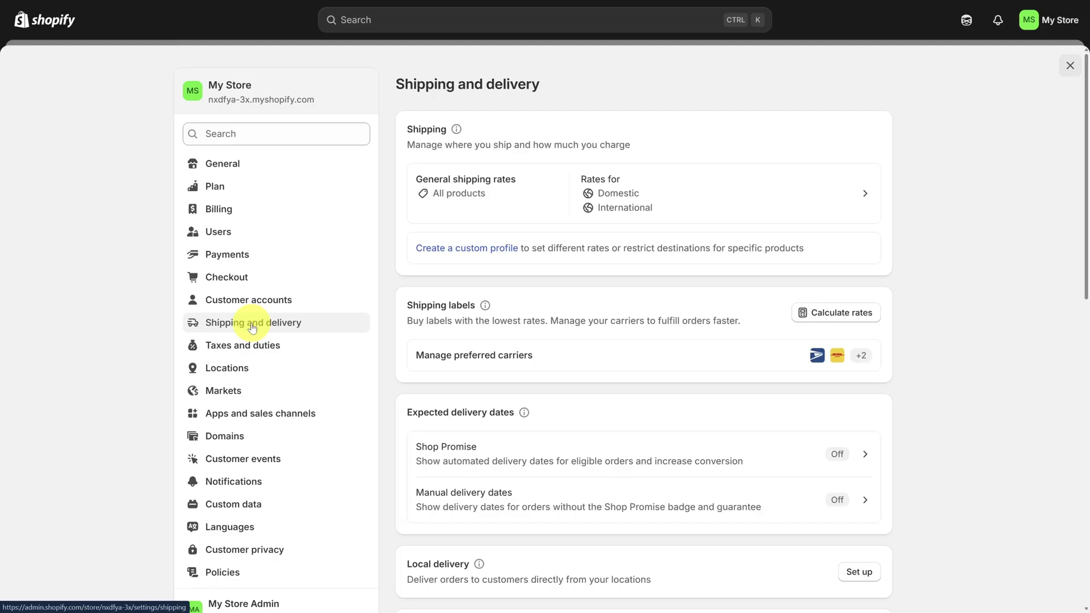
left_click(861, 193)
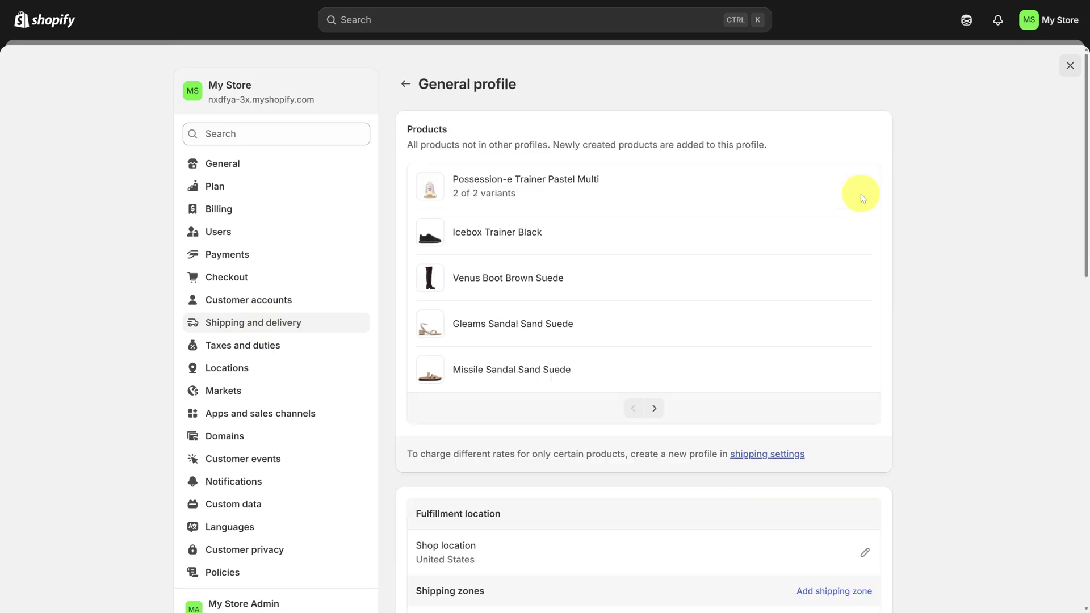
scroll(860, 199, "down", 6)
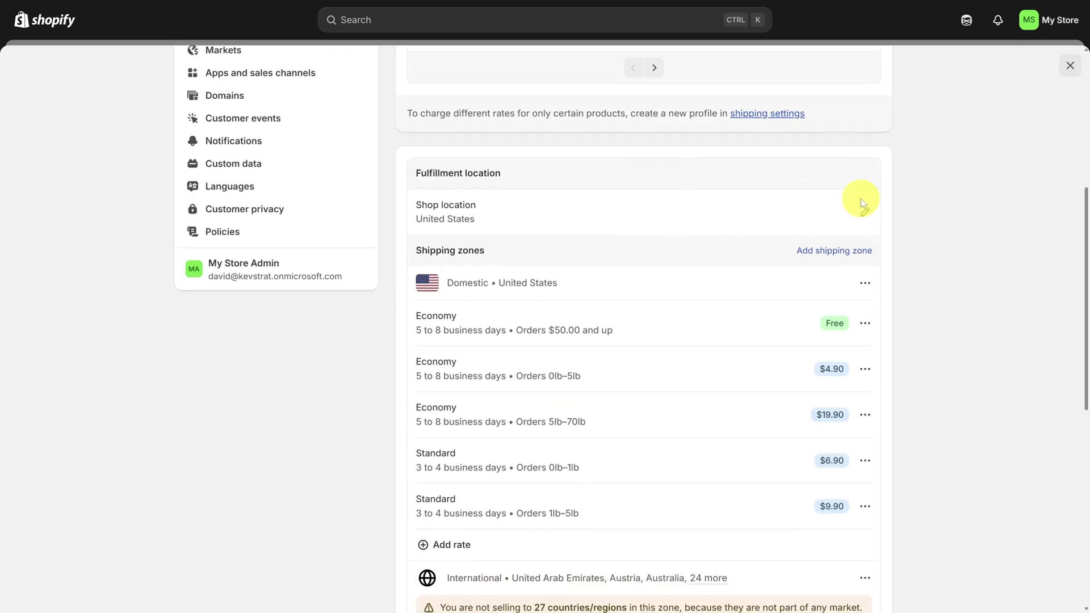
scroll(861, 198, "down", 1)
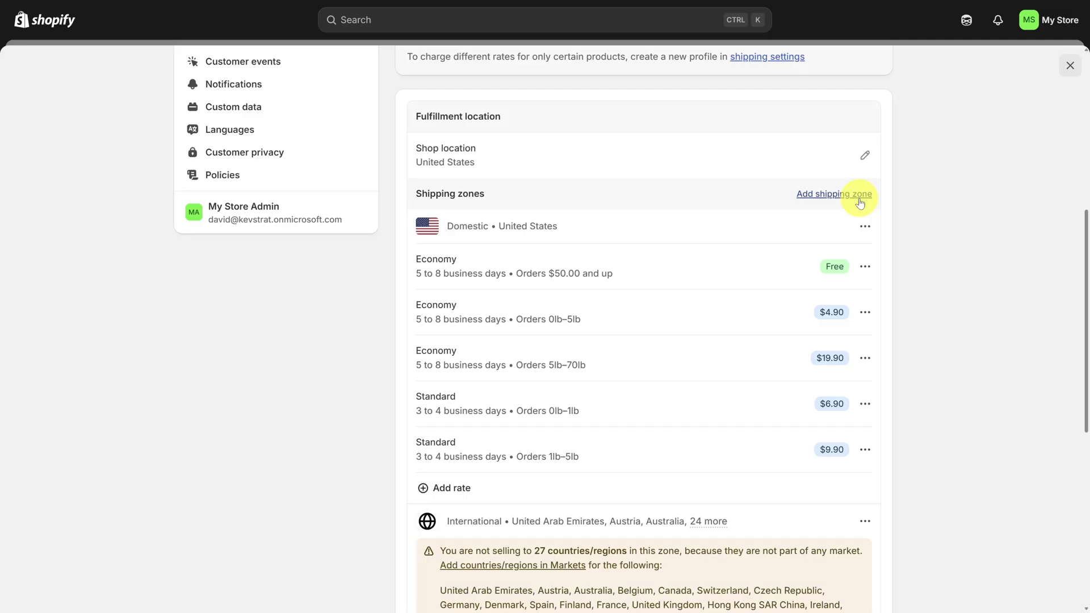
- Try an Express rate with conditional pricing and UPS carrier-calculated rates, then discard it
left_click(446, 490)
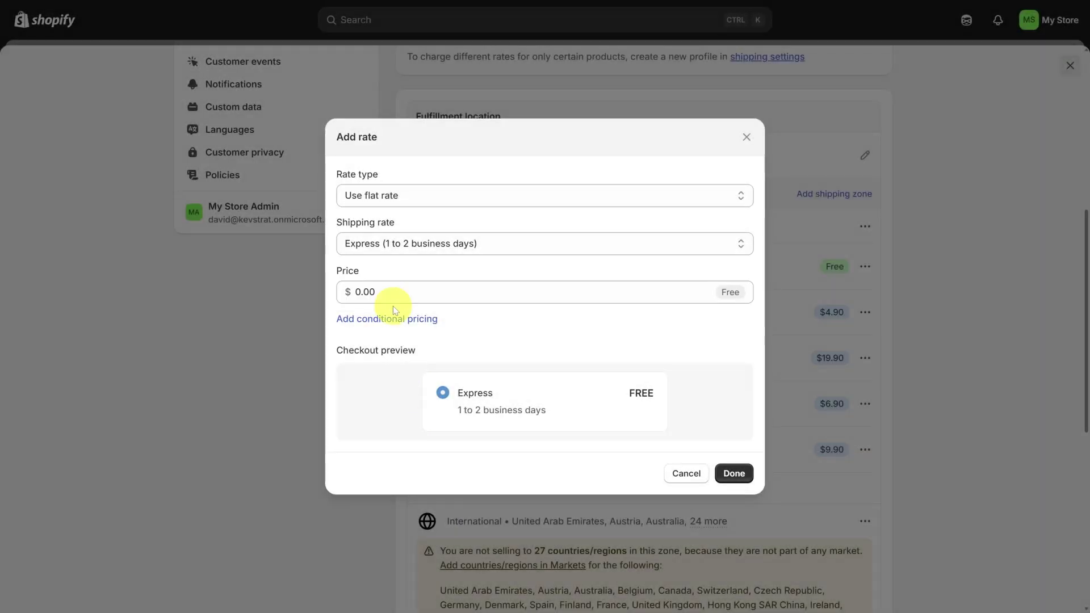
left_click(348, 292)
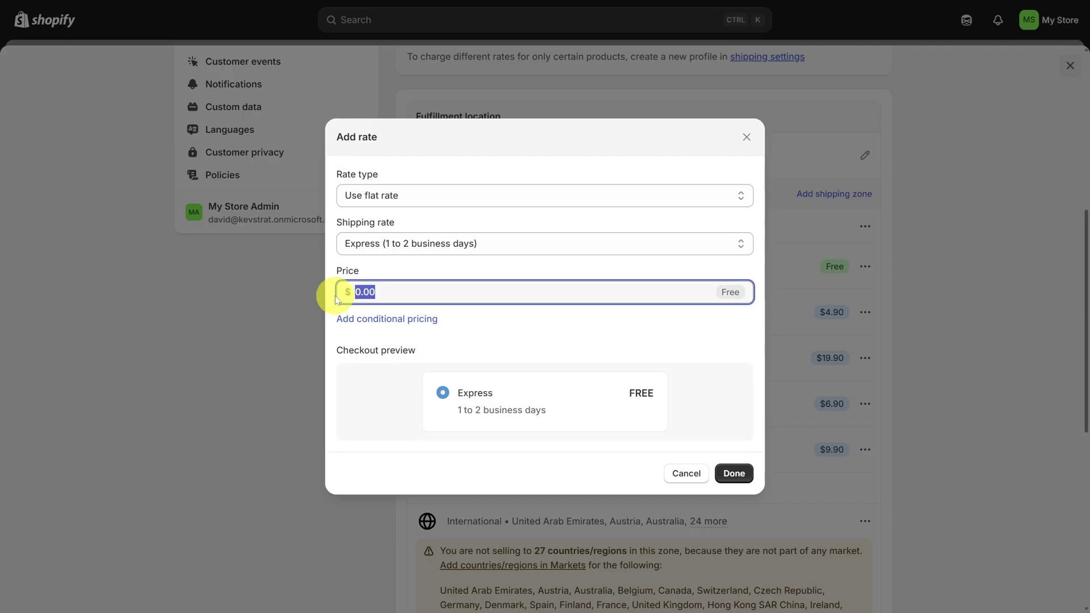
left_click(379, 319)
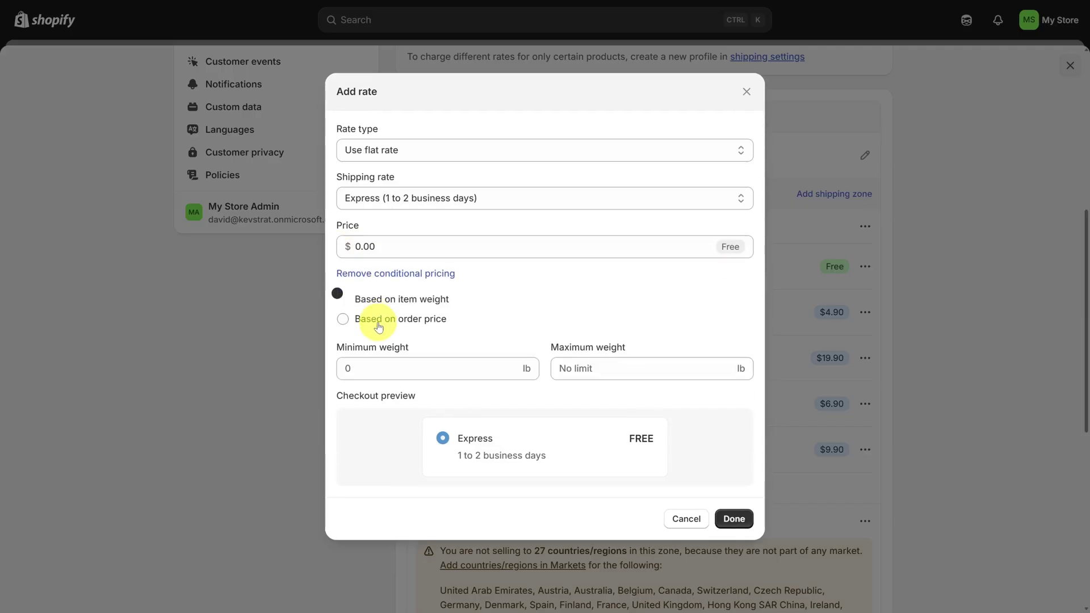
left_click(406, 150)
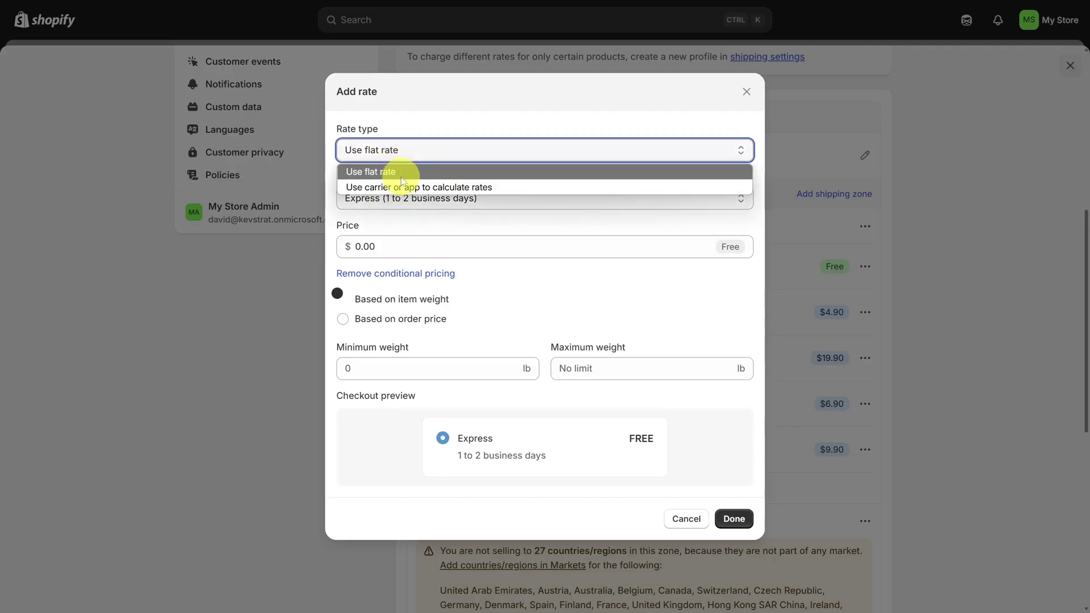
left_click(403, 188)
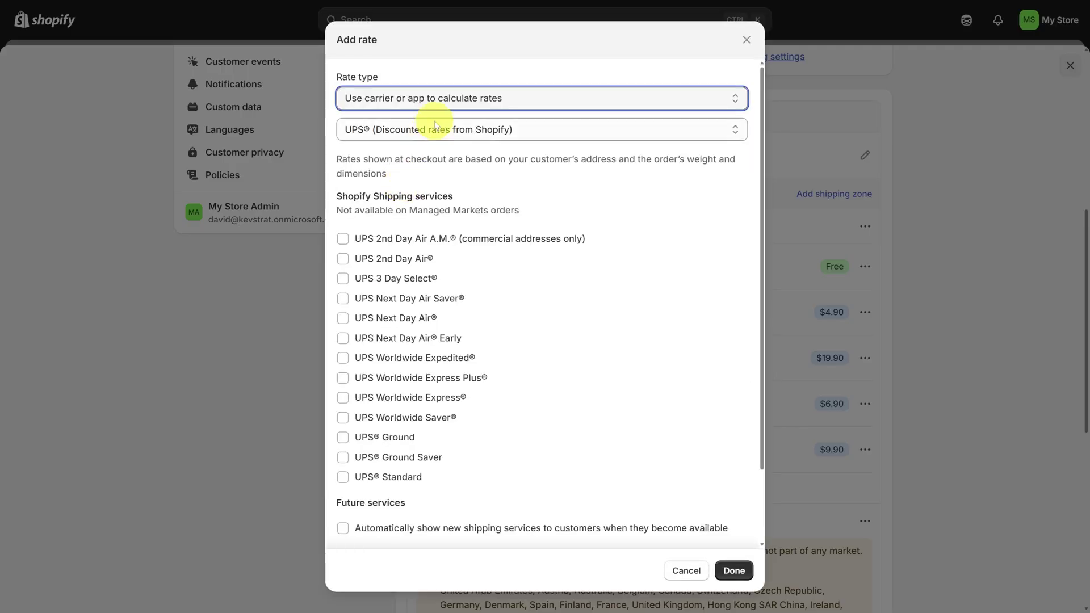
left_click(438, 130)
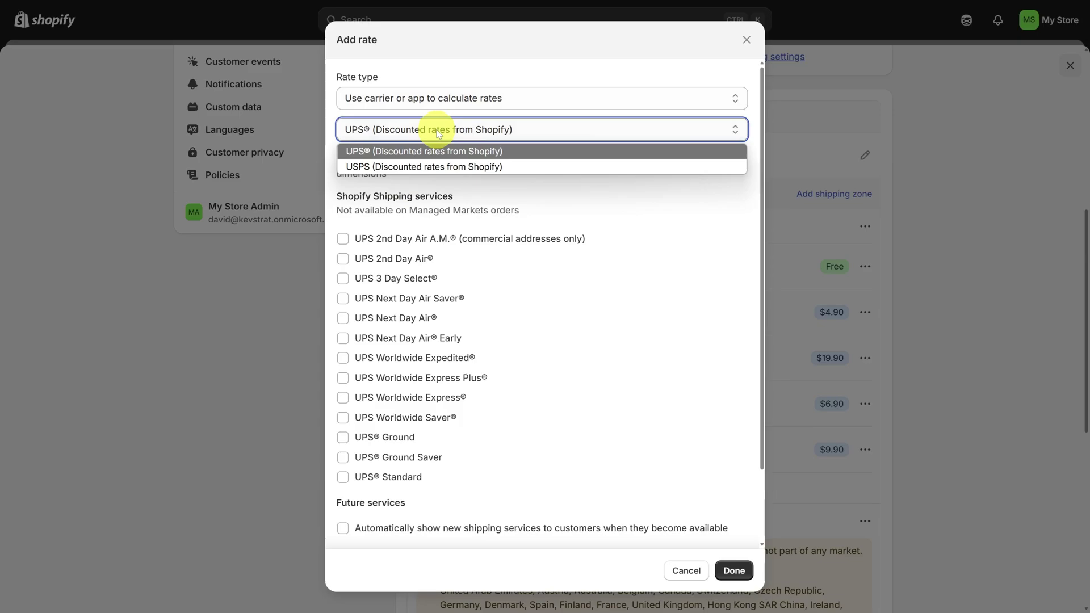
left_click(686, 571)
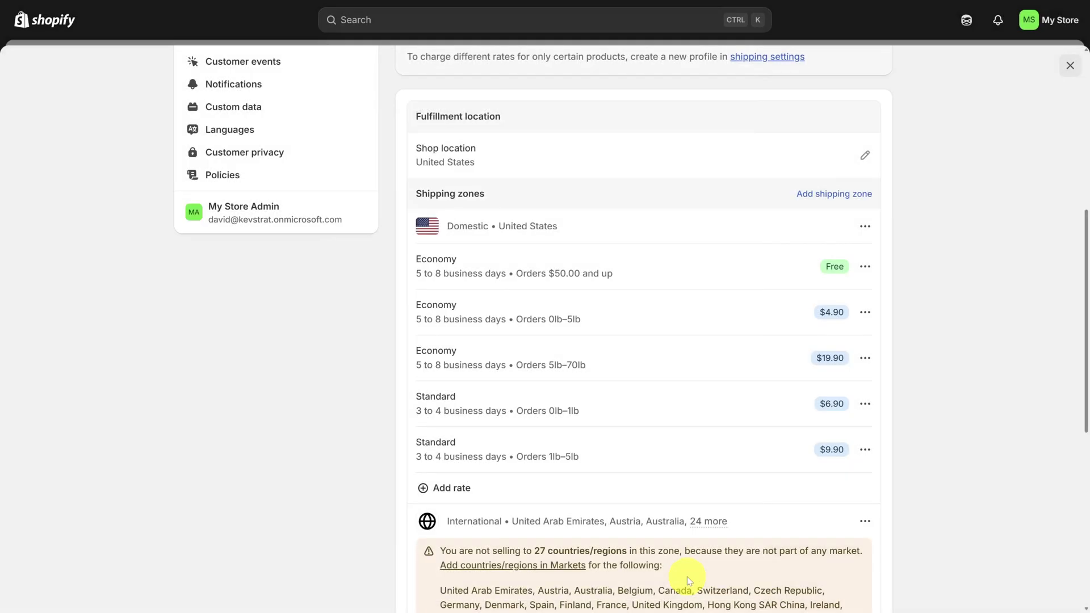
- Publish the return and refund policy using Shopify's template text
left_click(220, 179)
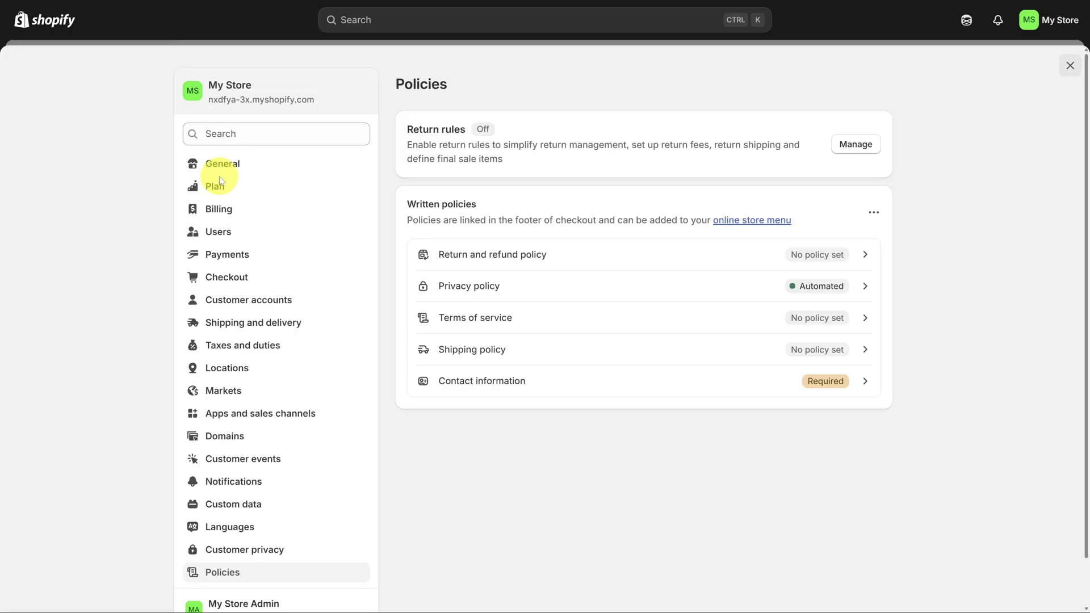
left_click(652, 259)
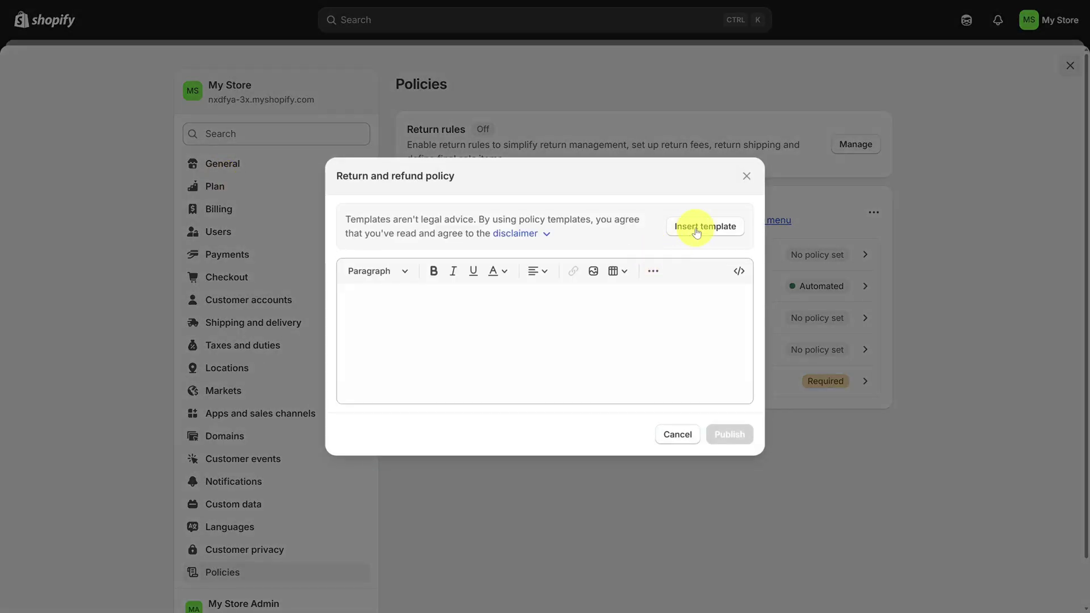
left_click(698, 225)
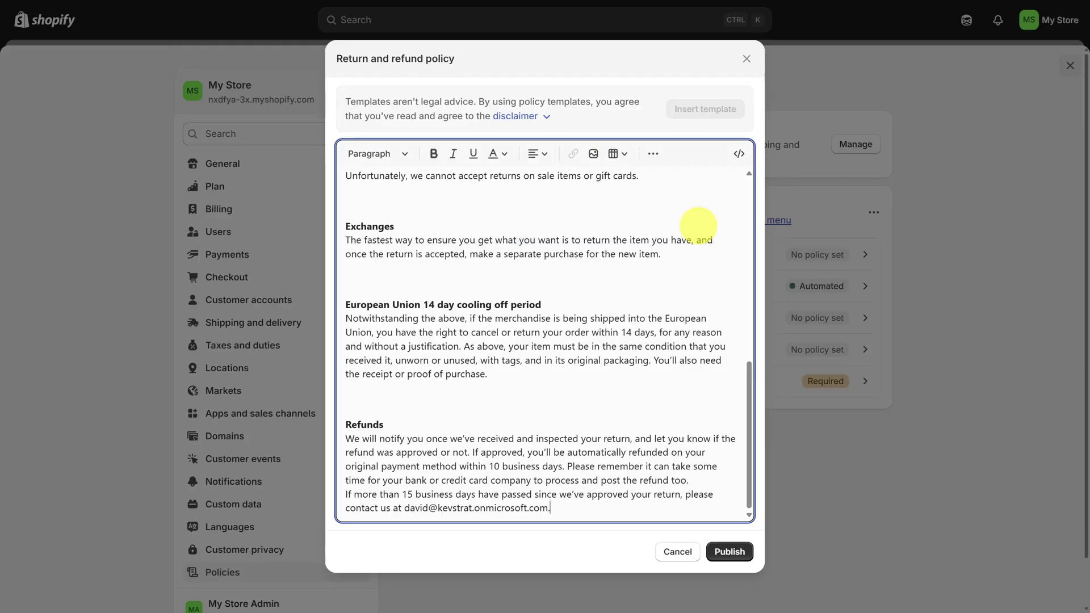
left_click(731, 559)
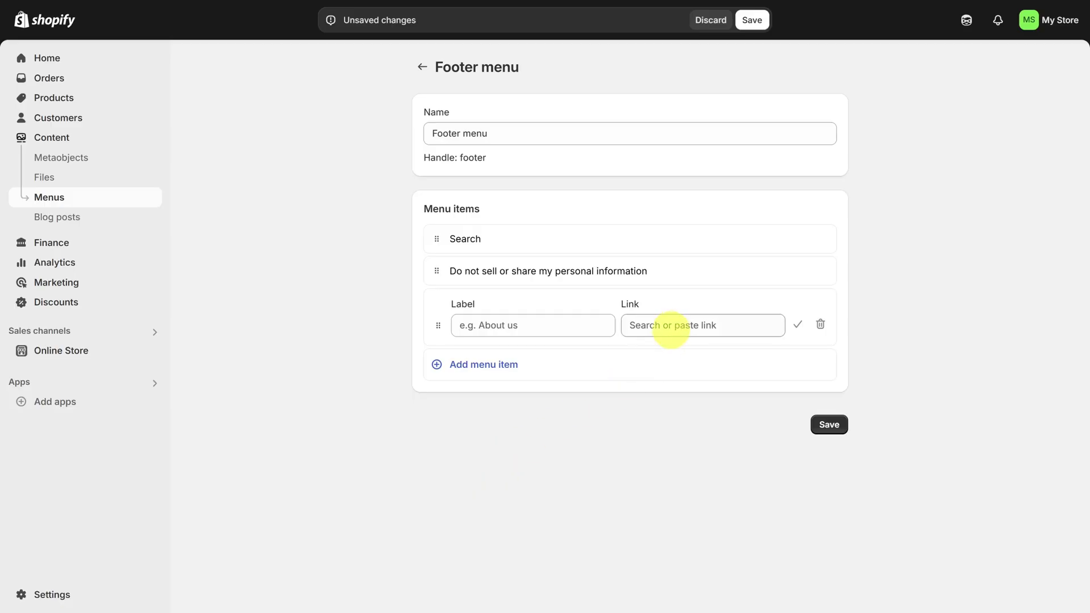
- Link the new footer menu item to the Refund Policy
left_click(669, 325)
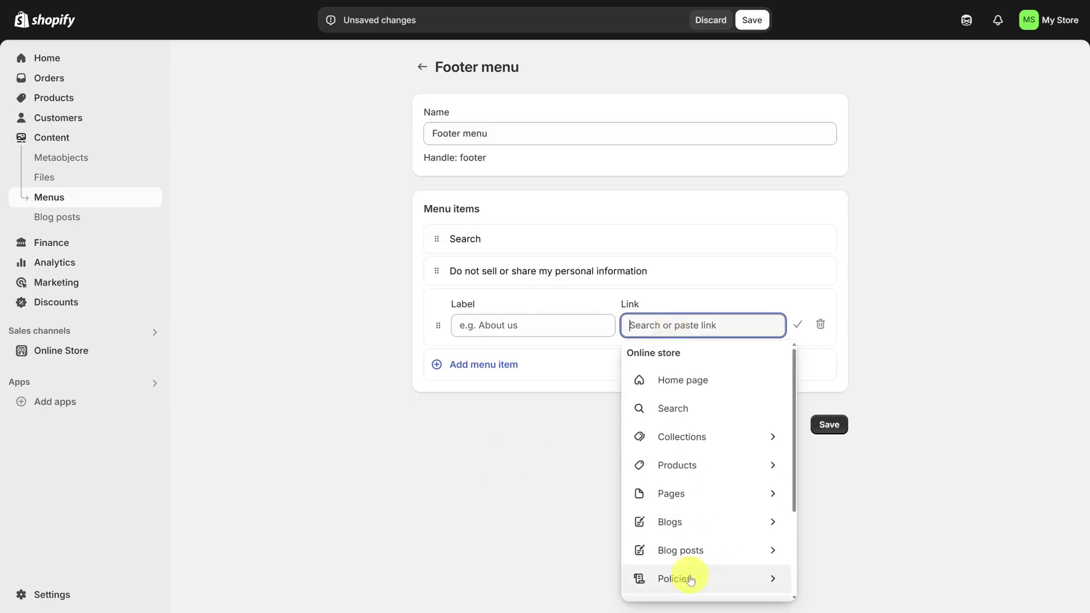
left_click(689, 578)
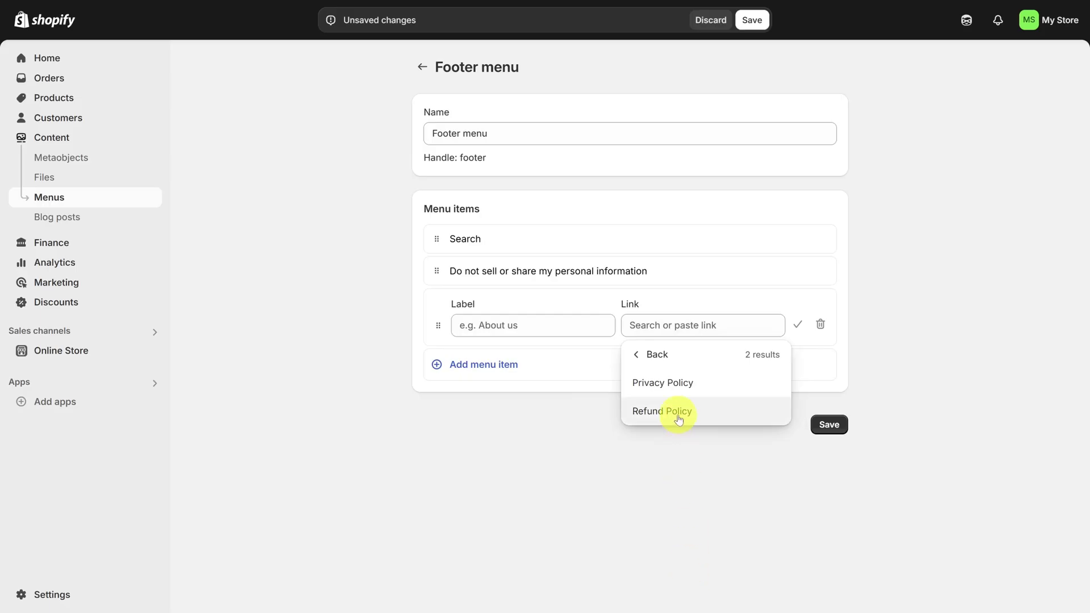
left_click(679, 411)
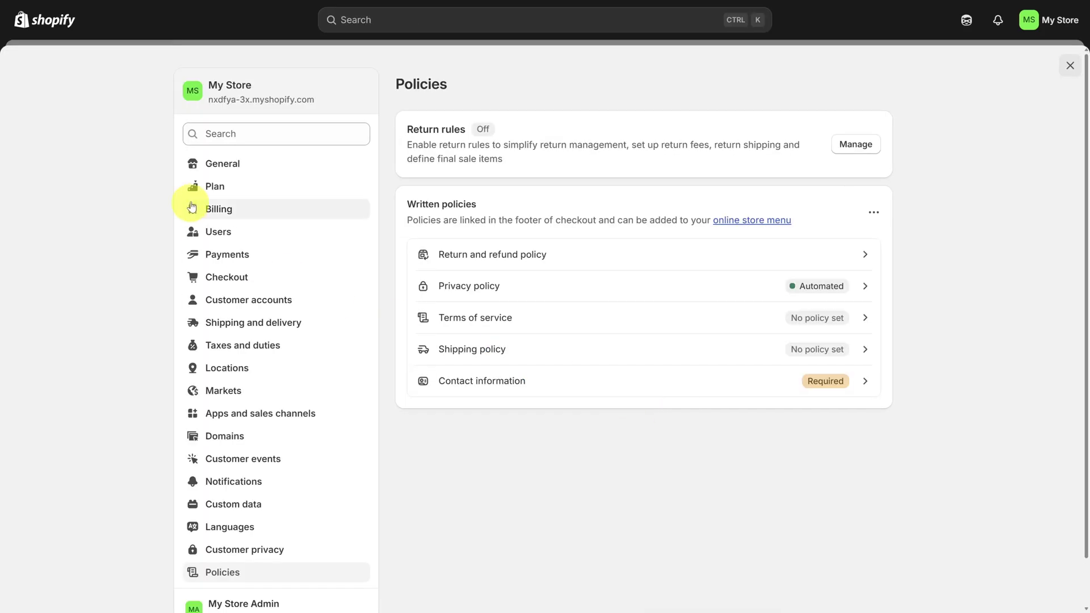
- Save the store name and phone number, then a Texas, United States billing address
left_click(216, 165)
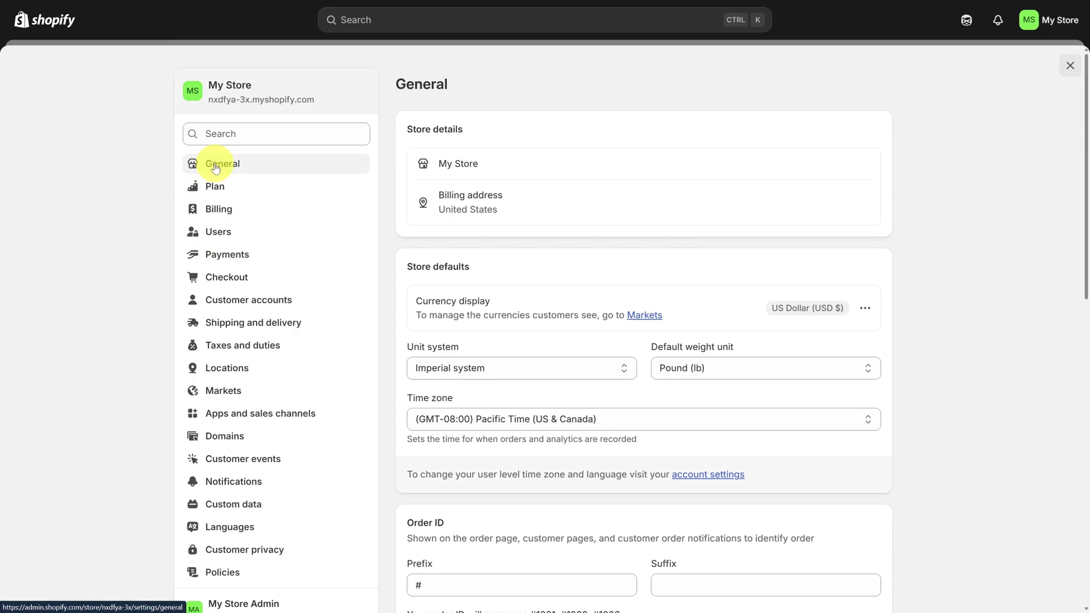
left_click(869, 168)
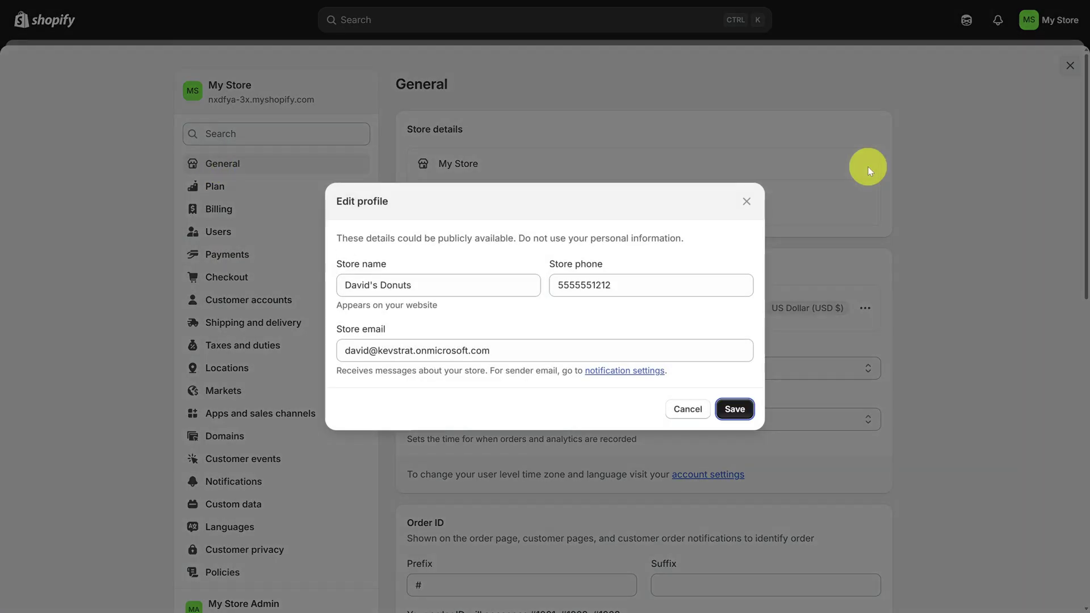
left_click(732, 410)
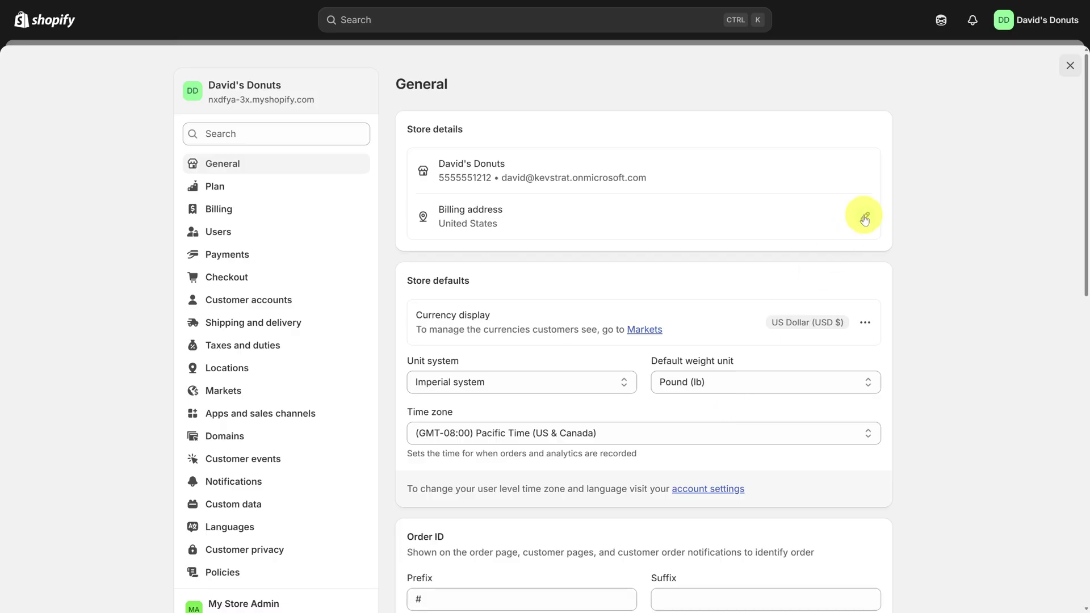
left_click(864, 217)
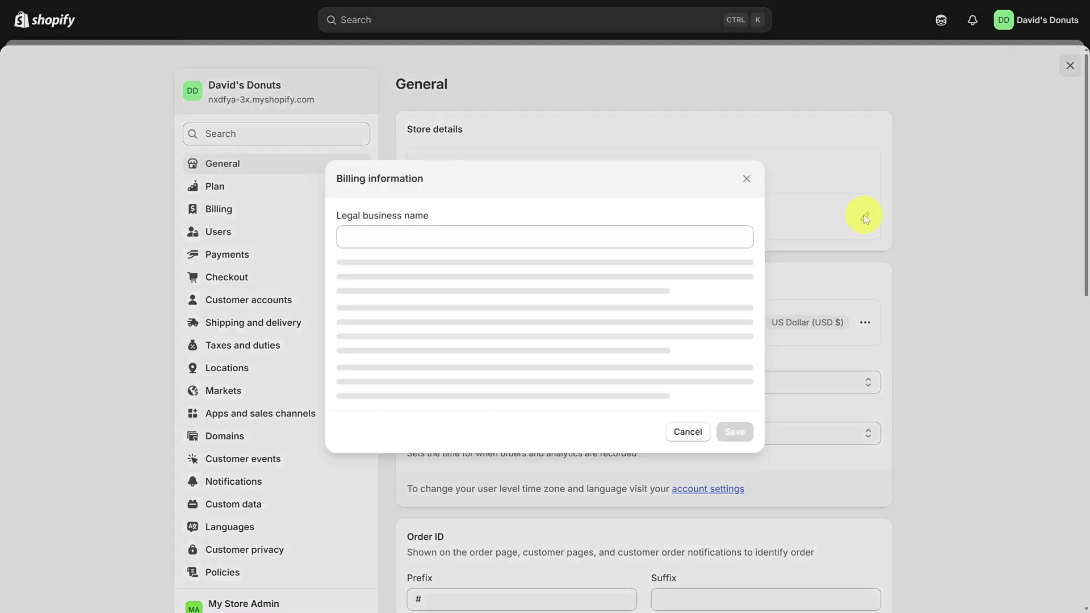
left_click(732, 491)
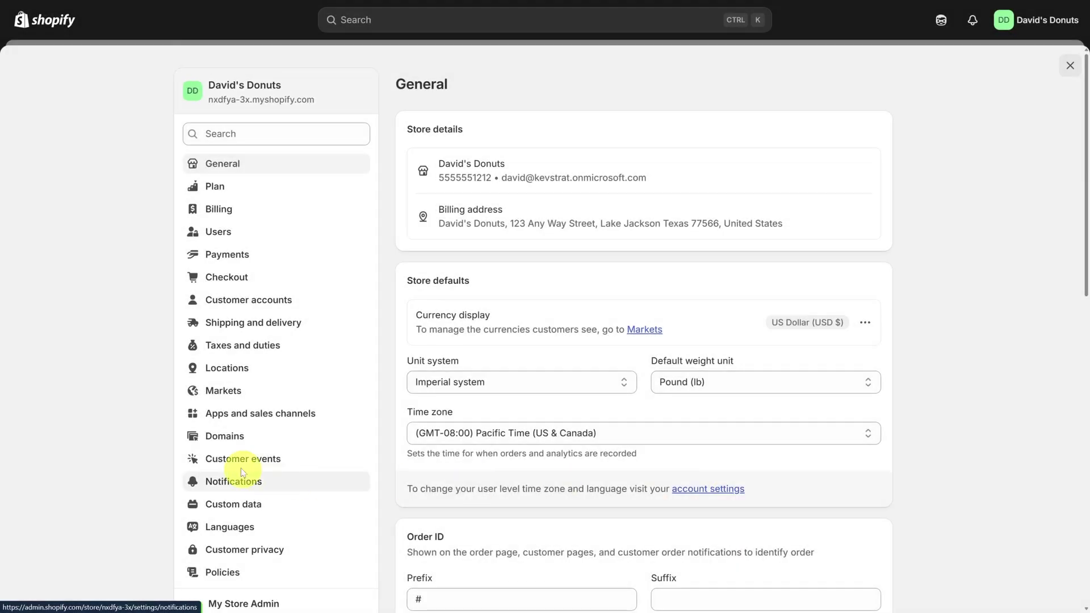
- Review the suggested domains available to buy, then close Settings to the admin home
left_click(238, 435)
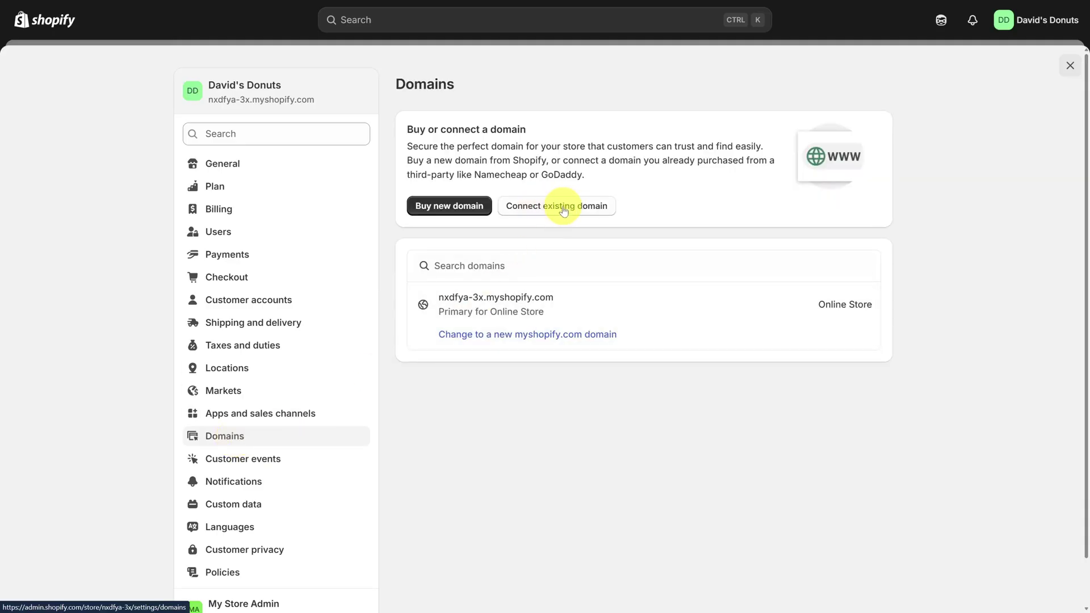
left_click(442, 206)
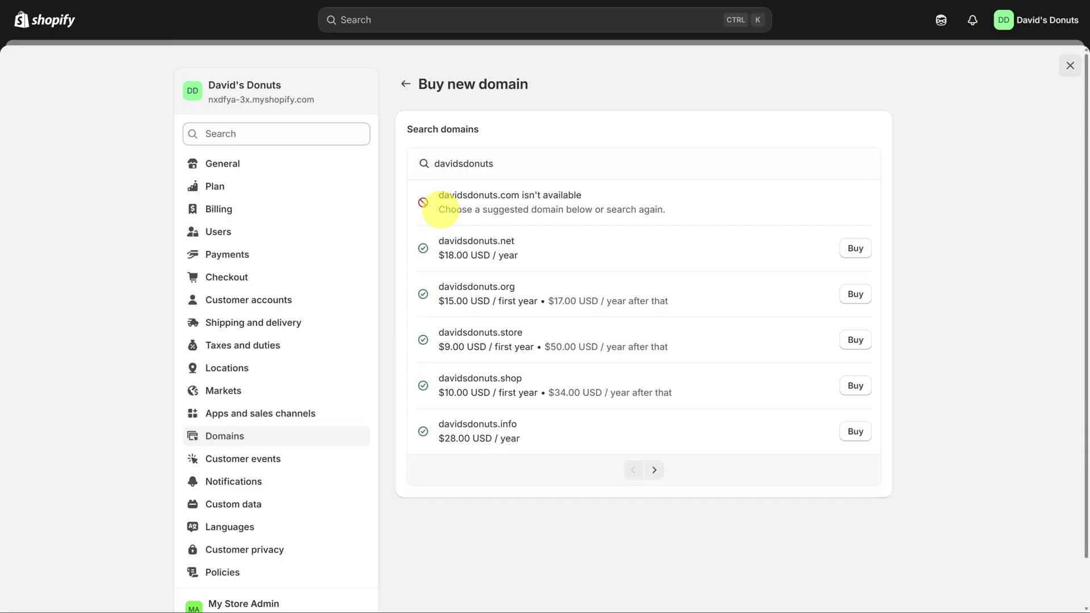
left_click(1071, 68)
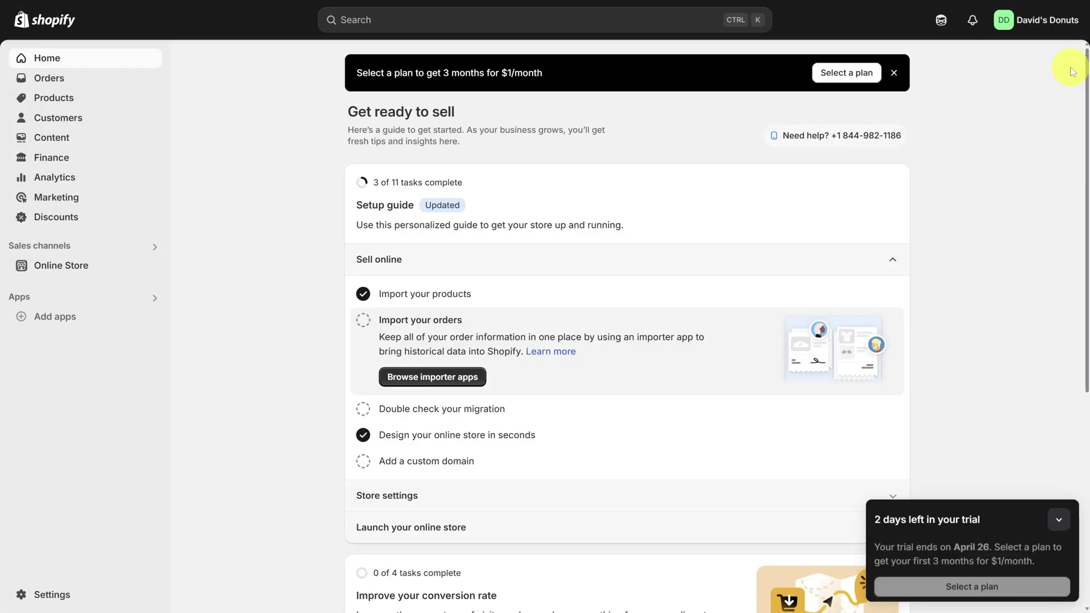
- Select the Basic plan at $1/month for 3 months and reach its review page
left_click(55, 272)
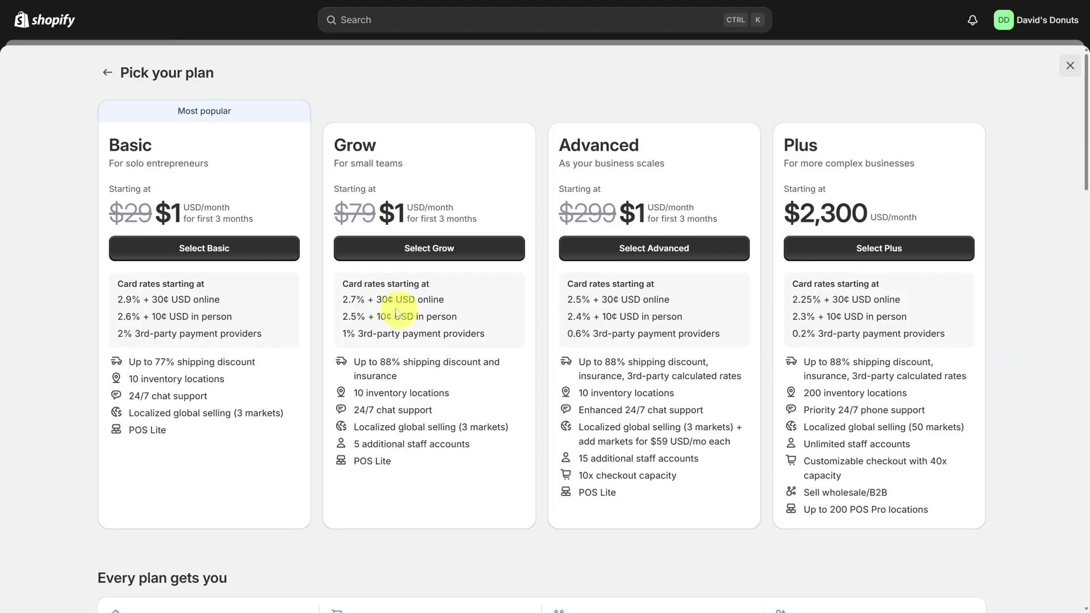
left_click(195, 248)
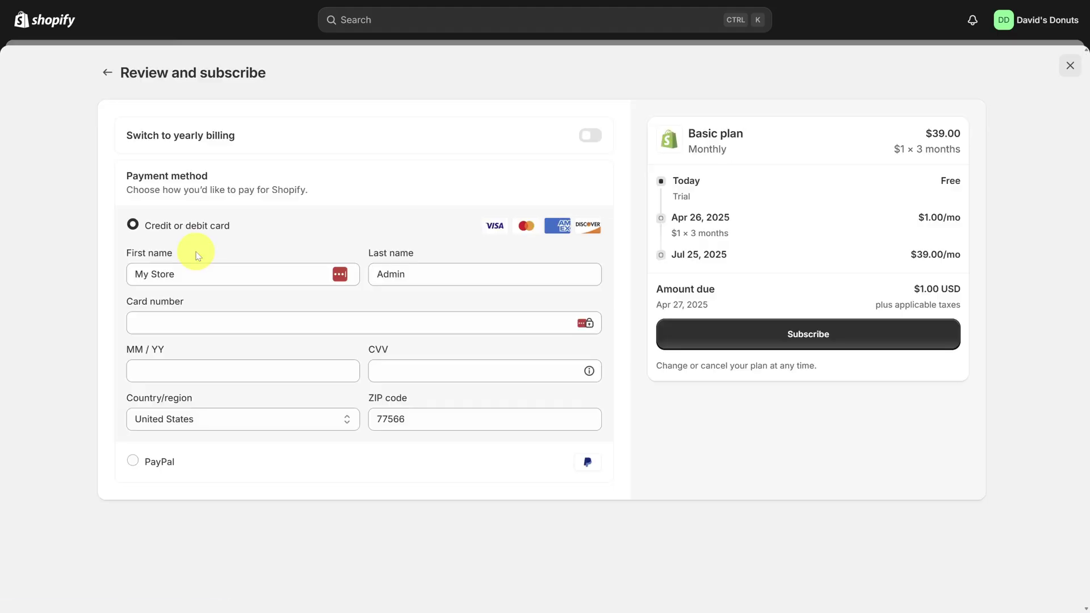